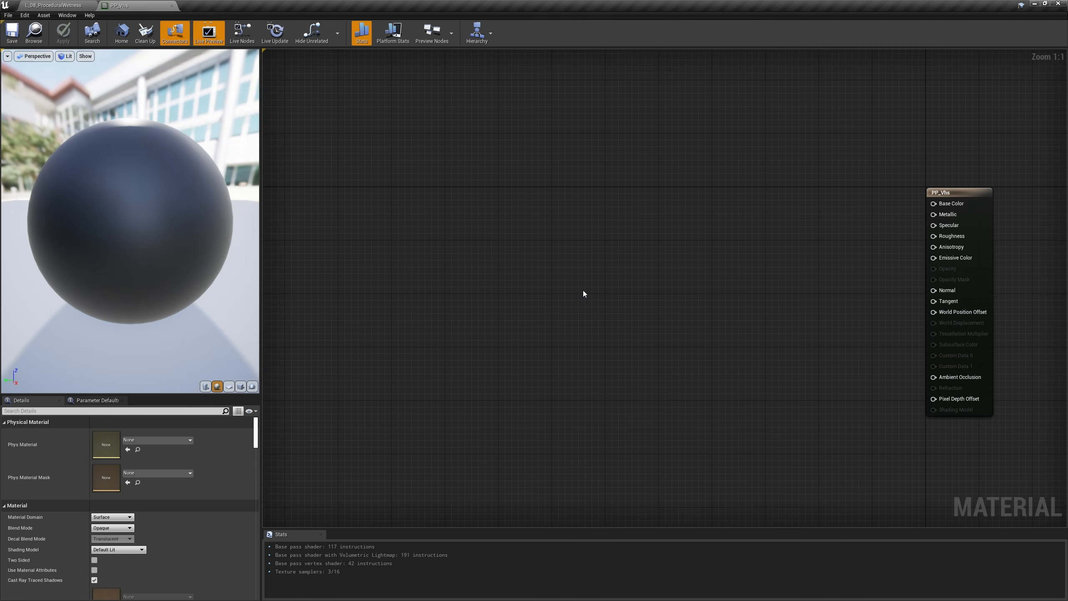
Step: Set the material domain to Post Process and add a SceneTexture node with its scene texture set to PostProcessInput0
{"action": "left_click", "coordinate": [111, 517]}
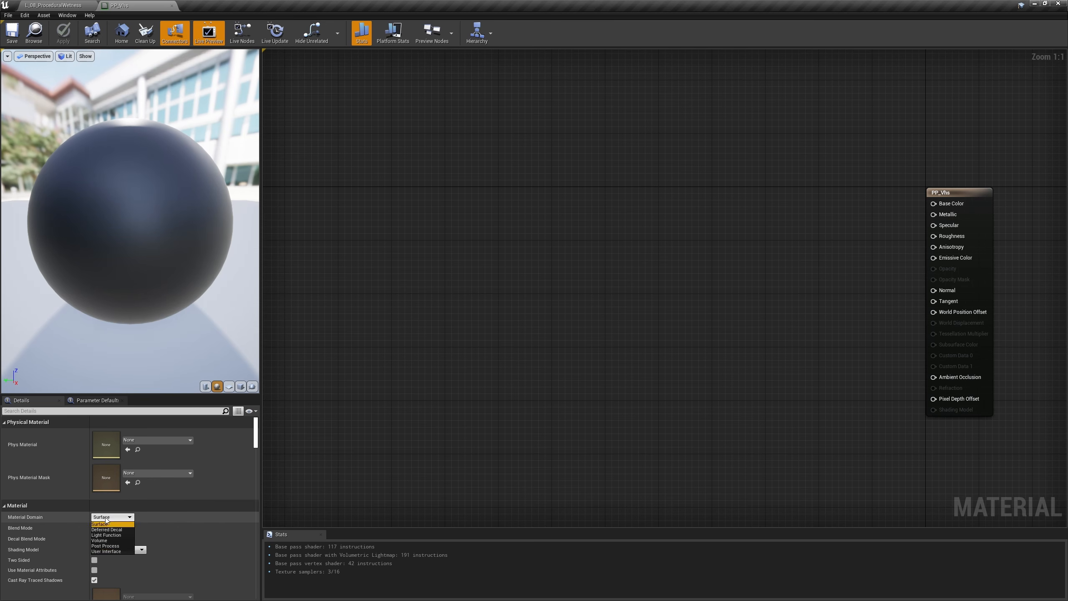
{"action": "left_click", "coordinate": [108, 546]}
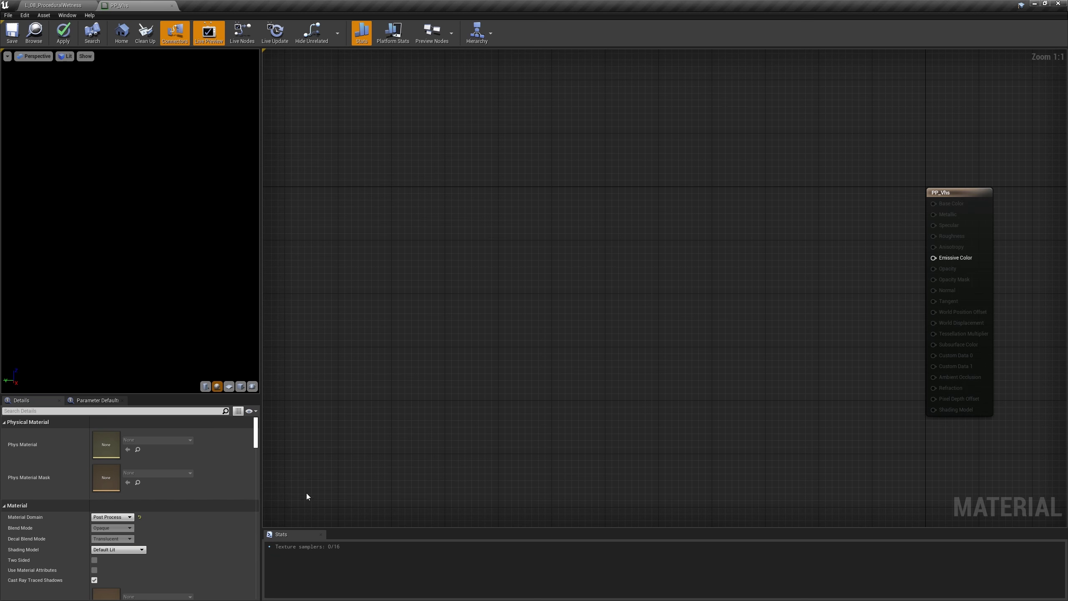
{"action": "right_click", "coordinate": [604, 256]}
{"action": "type", "text": "scenete"}
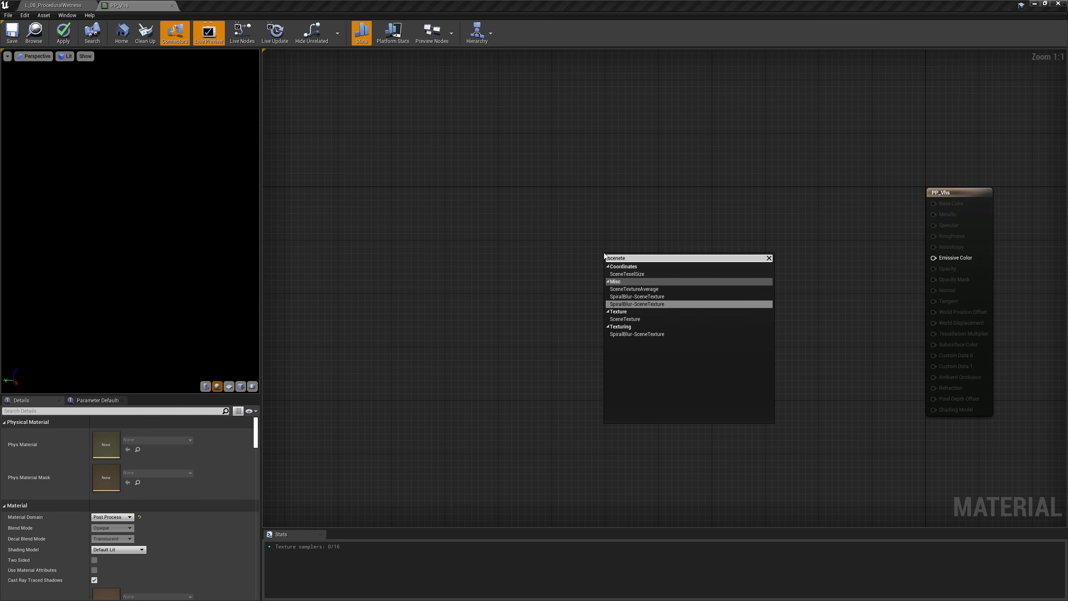
{"action": "key", "text": "Down"}
{"action": "key", "text": "Down"}
{"action": "key", "text": "Return"}
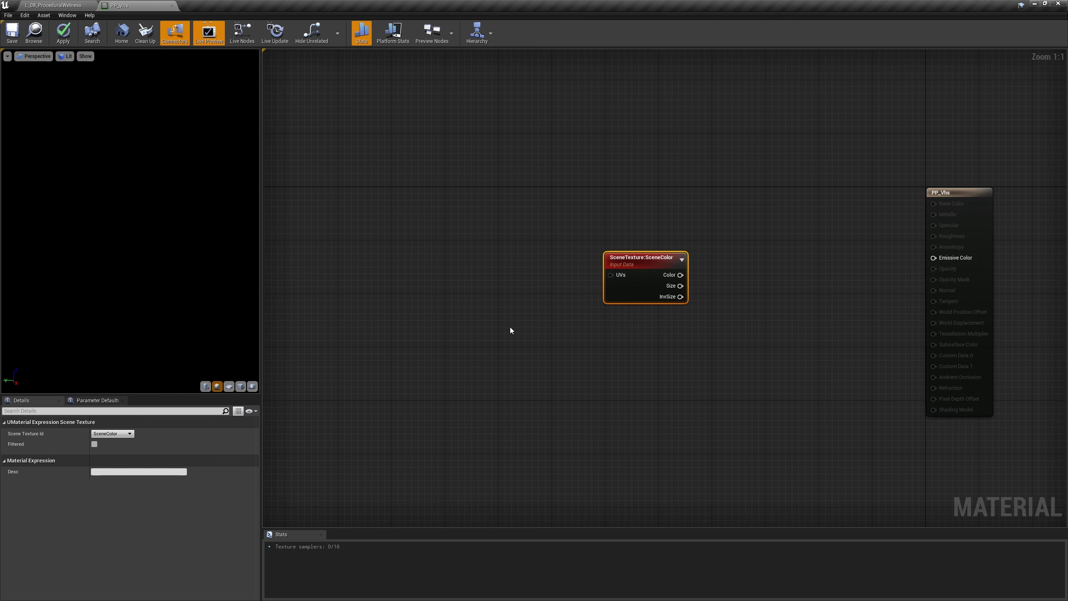
{"action": "left_click", "coordinate": [112, 433]}
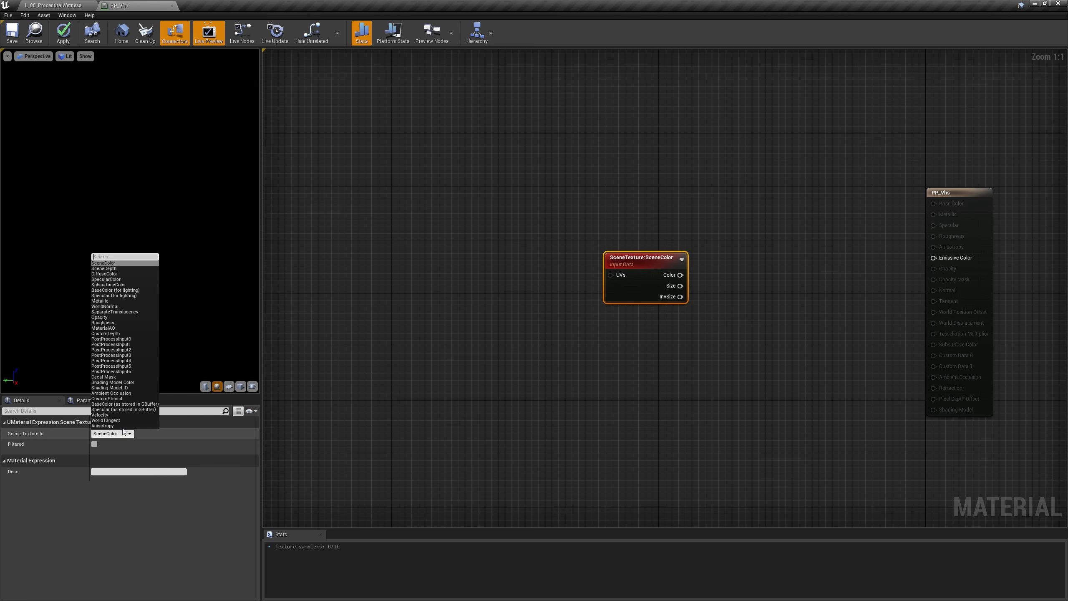
{"action": "left_click", "coordinate": [129, 340]}
Step: Add an RGB component mask and connect the SceneTexture's Color through it into Emissive Color
{"action": "left_click", "coordinate": [727, 257]}
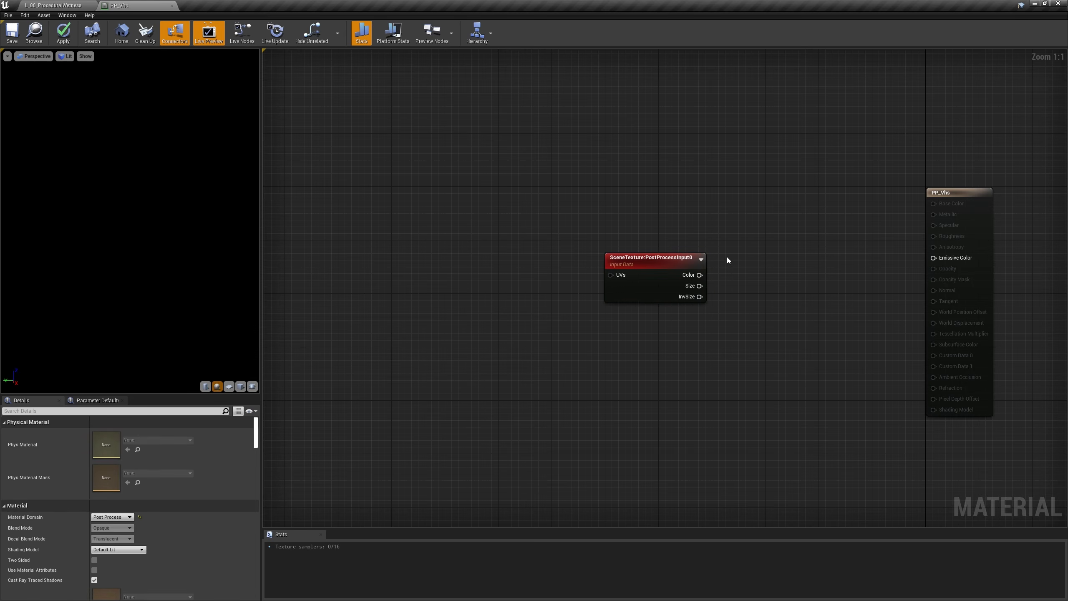
{"action": "left_click", "coordinate": [727, 257]}
{"action": "left_click", "coordinate": [94, 453]}
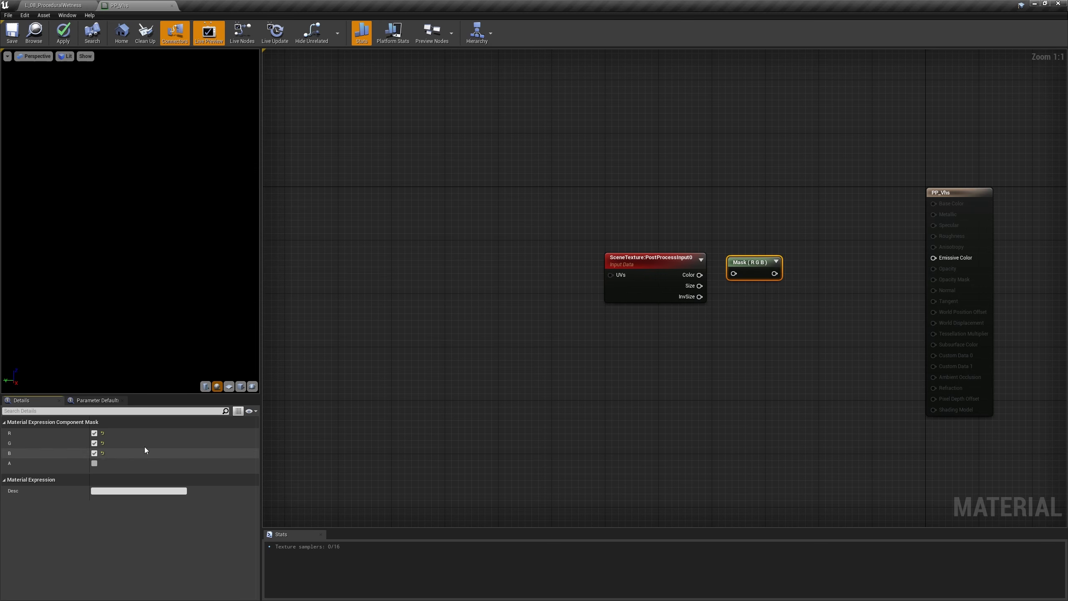
{"action": "left_click_drag", "start_coordinate": [701, 275], "coordinate": [685, 259]}
{"action": "left_click_drag", "start_coordinate": [766, 278], "coordinate": [931, 257]}
{"action": "left_click", "coordinate": [715, 319]}
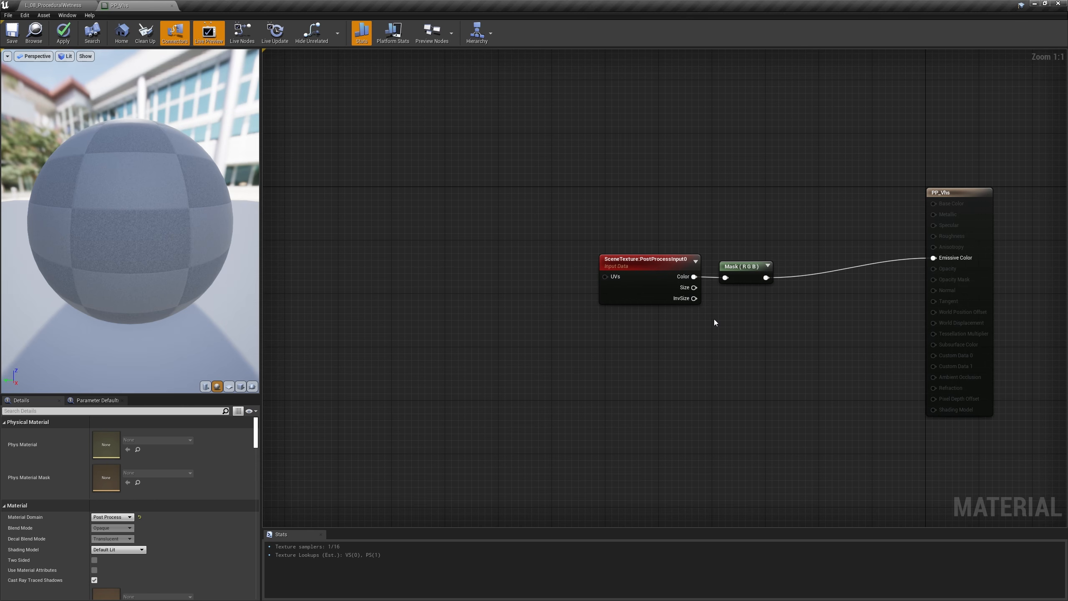
Step: Preview a TexCoord node through Emissive Color, delete it, and reconnect the RGB mask to Emissive Color
{"action": "left_click", "coordinate": [476, 255]}
{"action": "left_click_drag", "start_coordinate": [518, 273], "coordinate": [605, 277]}
{"action": "left_click_drag", "start_coordinate": [518, 274], "coordinate": [951, 260]}
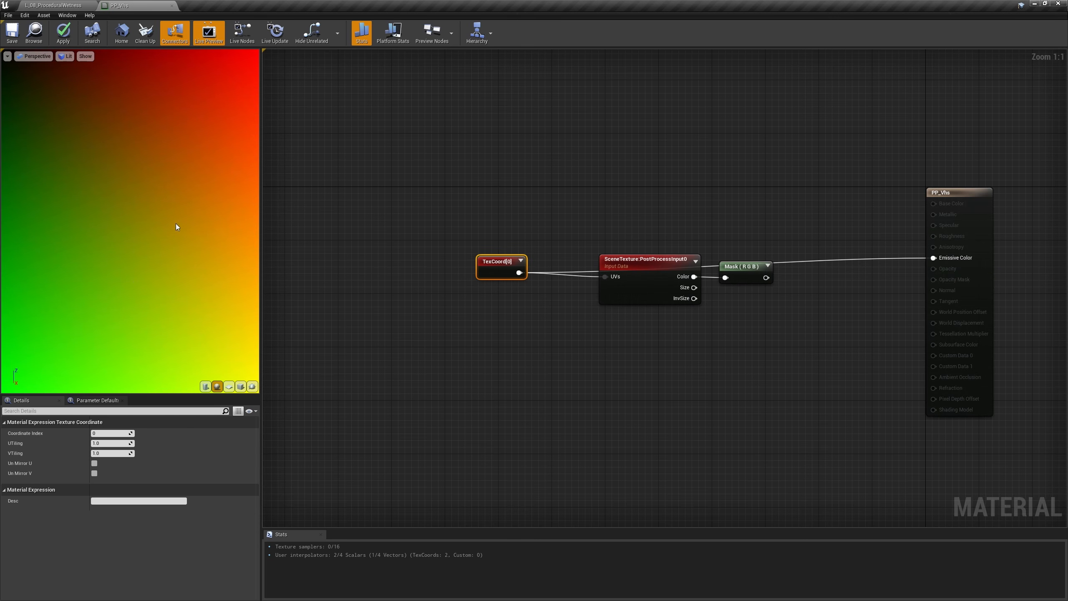
{"action": "left_click_drag", "start_coordinate": [519, 287], "coordinate": [527, 297]}
{"action": "key", "text": "Delete"}
{"action": "left_click_drag", "start_coordinate": [766, 278], "coordinate": [933, 258]}
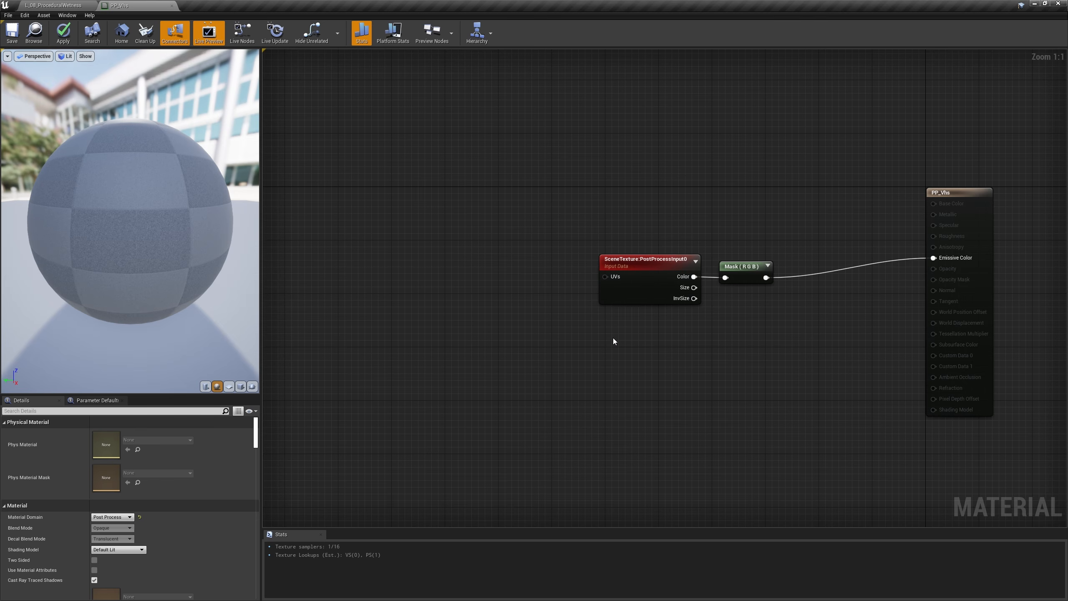
Step: Move the SceneTexture and RGB mask nodes away from the output and place a duplicate of the pair below them
{"action": "left_click_drag", "start_coordinate": [567, 239], "coordinate": [758, 327]}
{"action": "left_click_drag", "start_coordinate": [751, 281], "coordinate": [651, 234]}
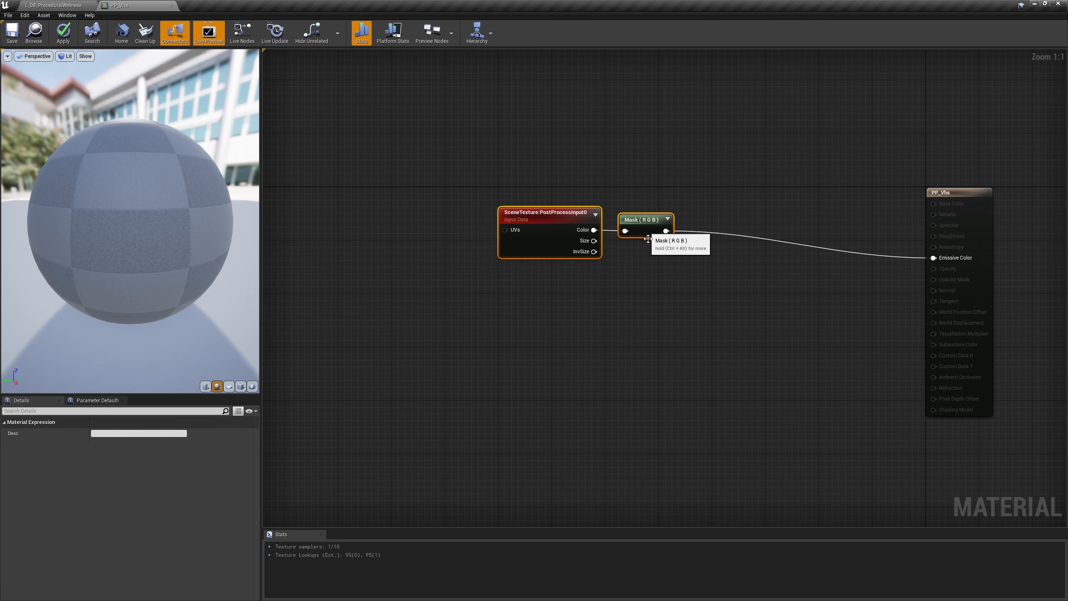
{"action": "key", "text": "ctrl+w"}
{"action": "left_click_drag", "start_coordinate": [534, 283], "coordinate": [563, 272]}
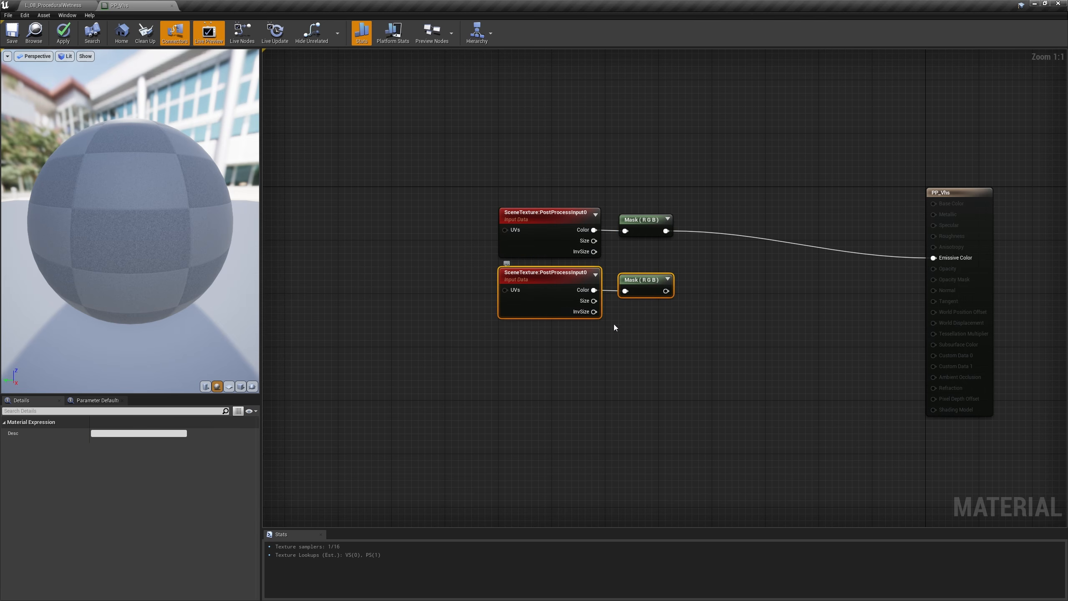
{"action": "left_click", "coordinate": [660, 341]}
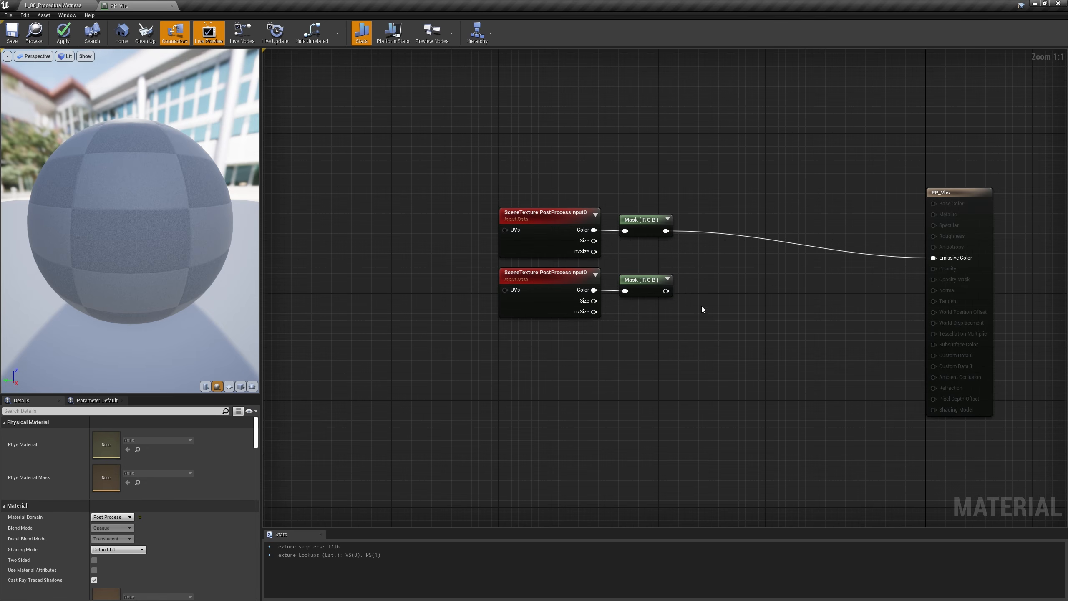
Step: Add two Multiply nodes, one aligned with each RGB mask
{"action": "key", "text": "m"}
{"action": "left_click", "coordinate": [781, 214]}
{"action": "key", "text": "m"}
{"action": "left_click", "coordinate": [782, 280]}
{"action": "left_click_drag", "start_coordinate": [801, 222], "coordinate": [798, 221]}
{"action": "left_click_drag", "start_coordinate": [803, 286], "coordinate": [798, 281]}
Step: Add a three-component constant of 0,1,1 and multiply it with the upper RGB mask's output
{"action": "left_click", "coordinate": [743, 281]}
{"action": "key", "text": "3"}
{"action": "left_click", "coordinate": [716, 243]}
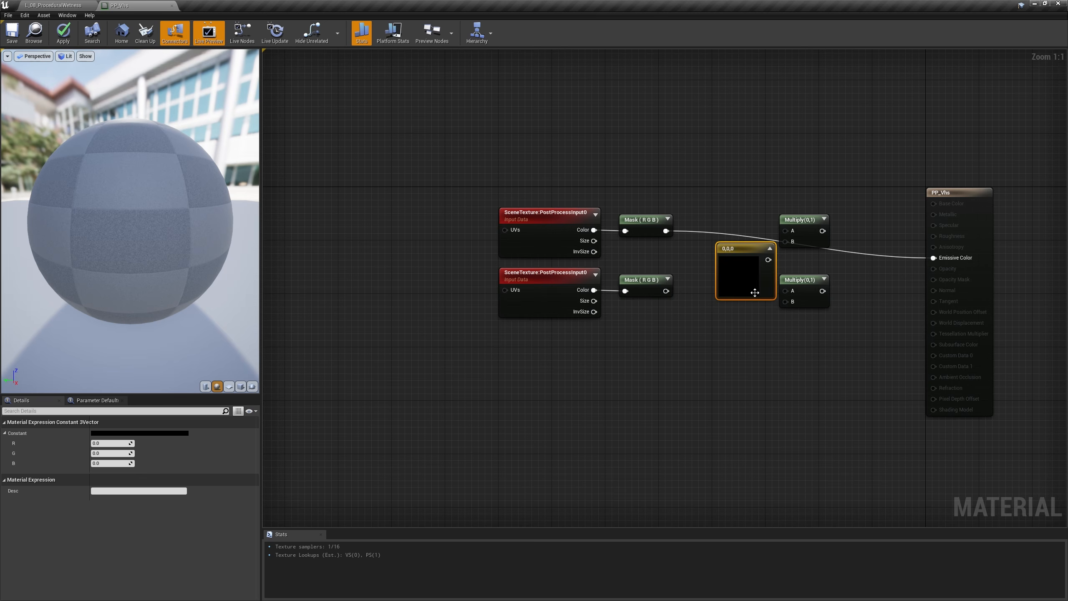
{"action": "left_click", "coordinate": [116, 455]}
{"action": "type", "text": "1"}
{"action": "key", "text": "Tab"}
{"action": "type", "text": "1"}
{"action": "key", "text": "Return"}
{"action": "left_click_drag", "start_coordinate": [768, 260], "coordinate": [785, 241]}
{"action": "left_click_drag", "start_coordinate": [752, 260], "coordinate": [742, 251]}
{"action": "left_click_drag", "start_coordinate": [667, 233], "coordinate": [785, 231]}
Step: Invert the 0,1,1 constant with a 1-x node and multiply it with the lower RGB mask's output
{"action": "left_click", "coordinate": [728, 300]}
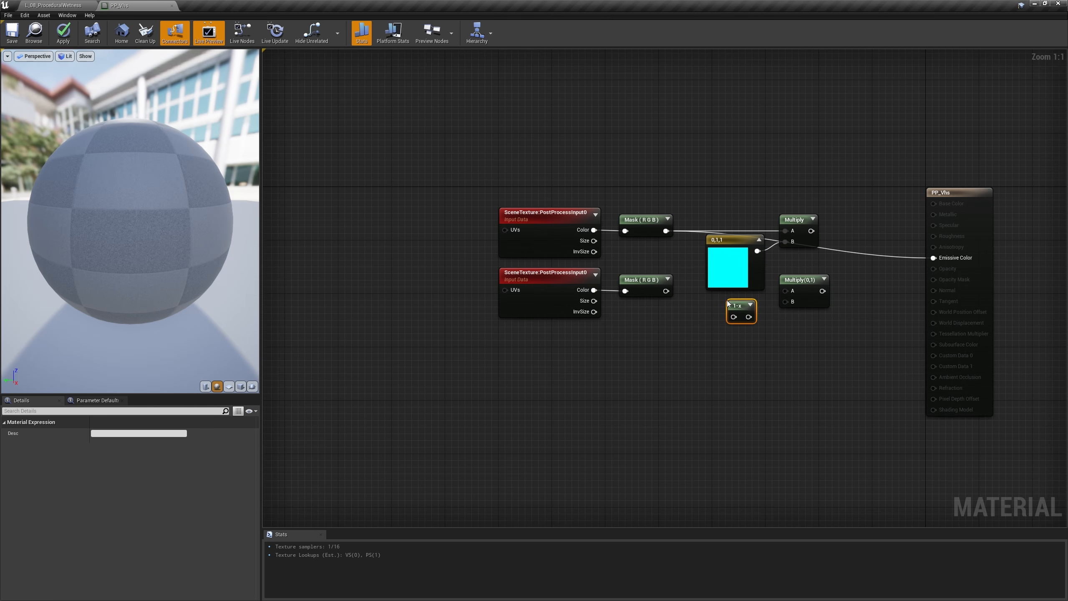
{"action": "left_click_drag", "start_coordinate": [763, 256], "coordinate": [785, 301]}
{"action": "left_click_drag", "start_coordinate": [666, 291], "coordinate": [785, 291]}
Step: Combine both Multiply outputs with an Add node and connect the sum to Emissive Color
{"action": "left_click", "coordinate": [849, 268]}
{"action": "key", "text": "a"}
{"action": "left_click", "coordinate": [854, 244]}
{"action": "left_click_drag", "start_coordinate": [811, 231], "coordinate": [860, 257]}
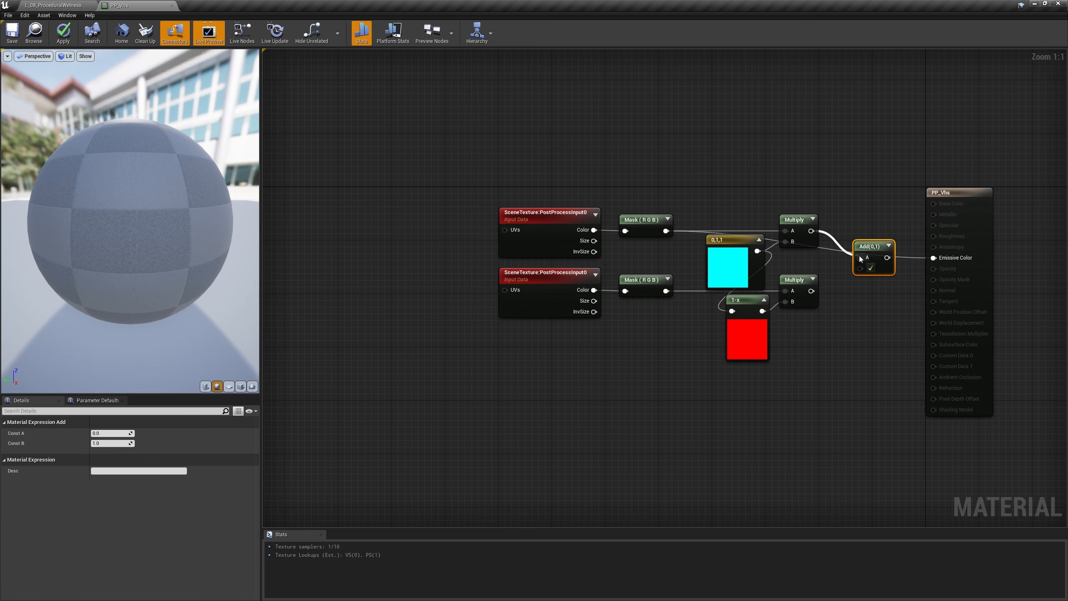
{"action": "left_click_drag", "start_coordinate": [812, 291], "coordinate": [938, 259]}
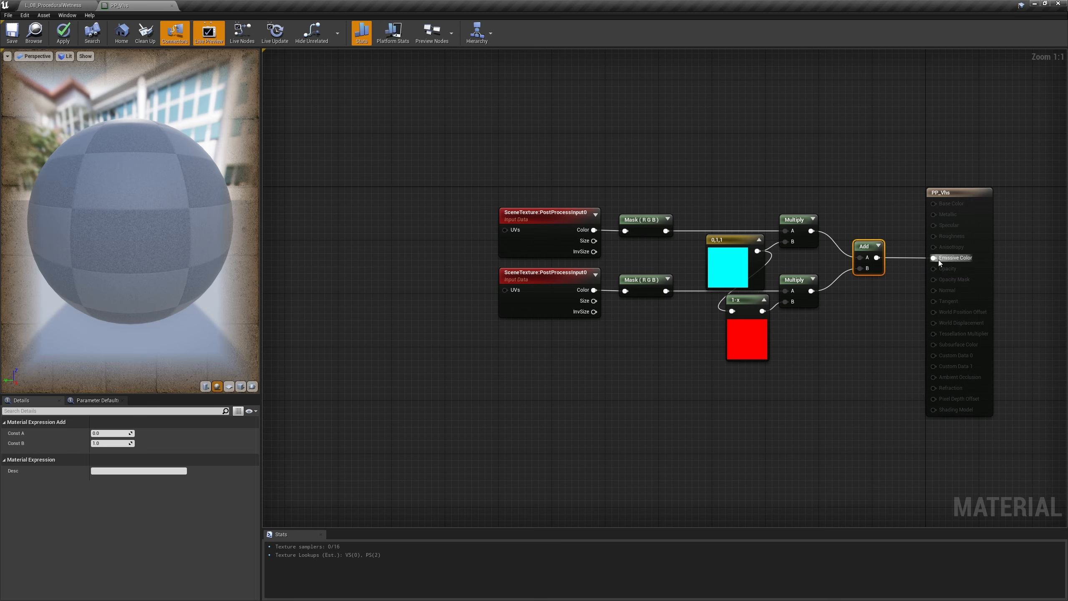
{"action": "left_click", "coordinate": [835, 372]}
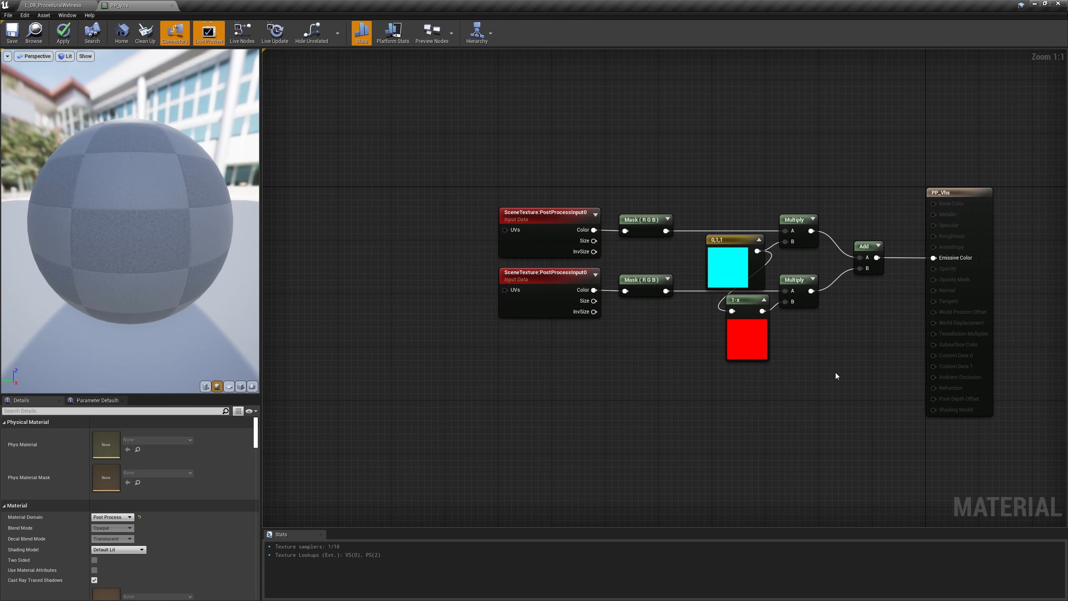
Step: Add a ViewSize node ahead of the SceneTexture nodes and feed it into a component mask keeping only the R channel
{"action": "right_click_drag", "start_coordinate": [379, 356], "coordinate": [696, 380]}
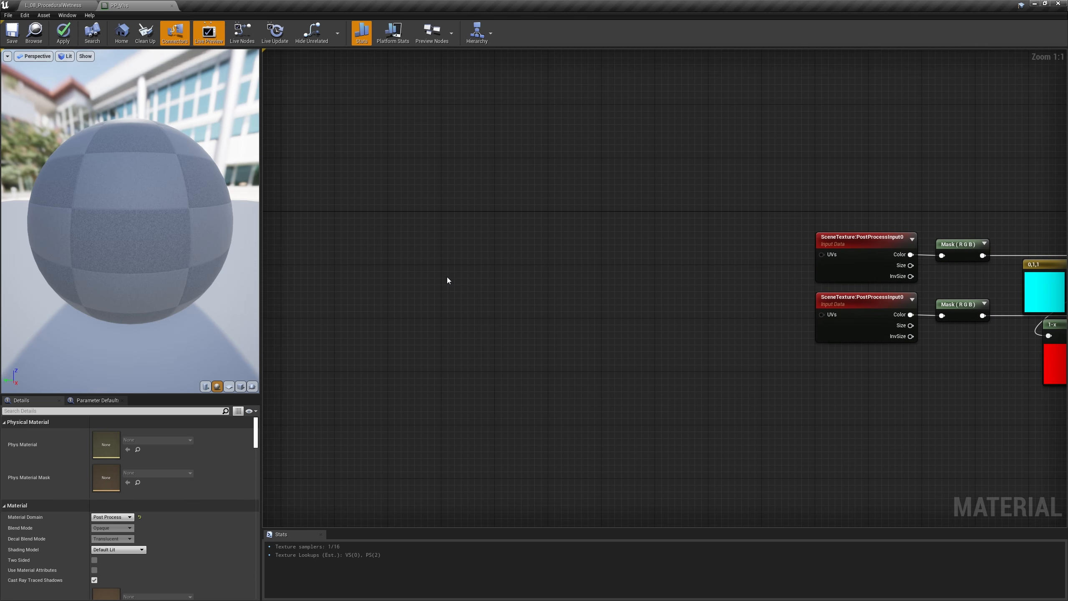
{"action": "right_click", "coordinate": [448, 278]}
{"action": "type", "text": "viewsize"}
{"action": "key", "text": "Return"}
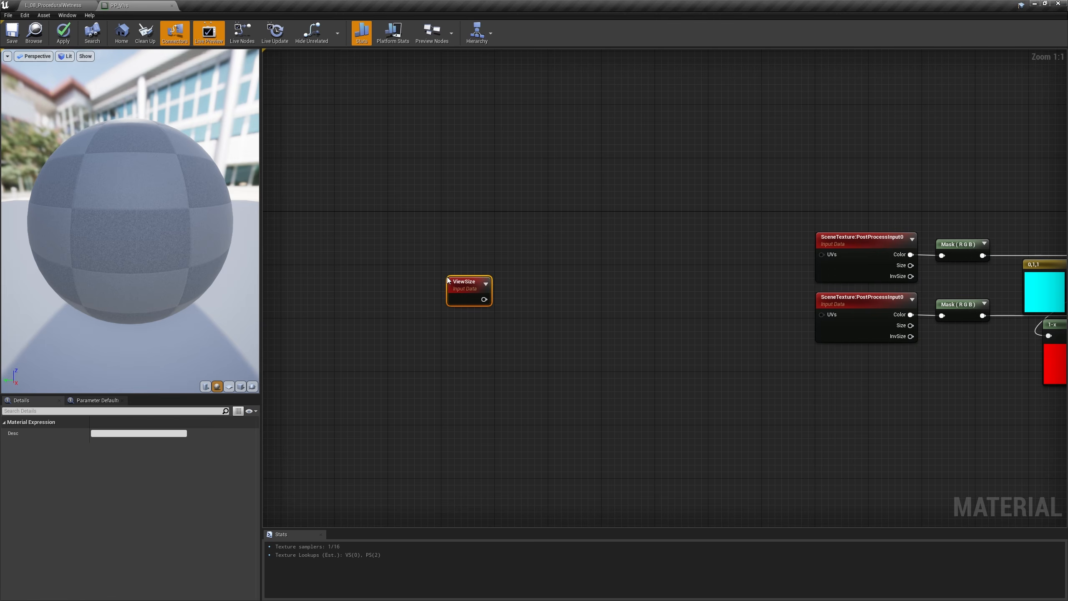
{"action": "left_click_drag", "start_coordinate": [477, 289], "coordinate": [472, 279]}
{"action": "left_click", "coordinate": [508, 268]}
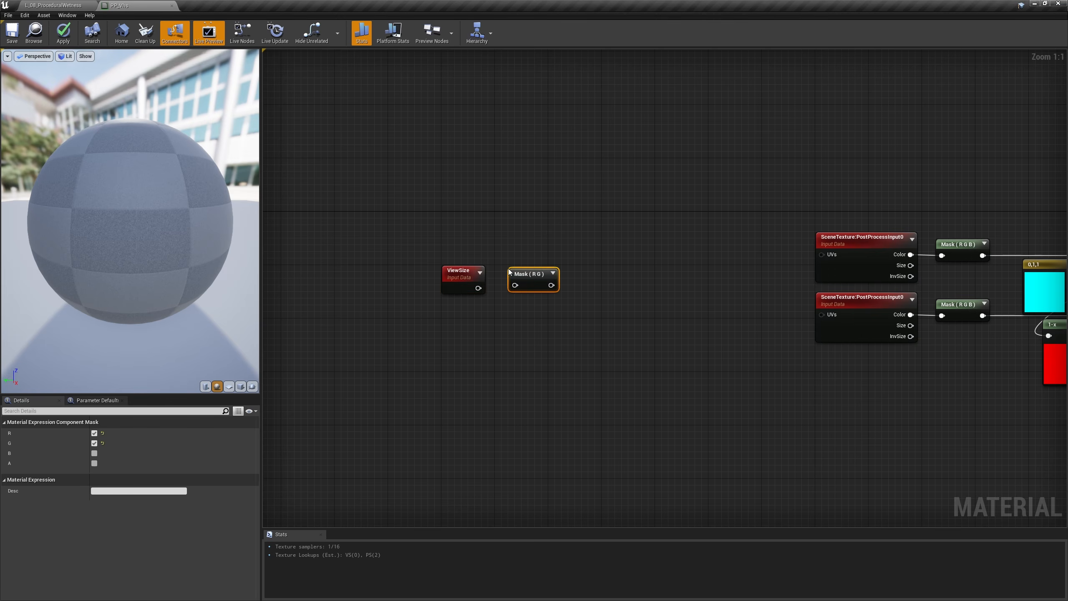
{"action": "left_click", "coordinate": [94, 443]}
{"action": "left_click_drag", "start_coordinate": [478, 288], "coordinate": [508, 278]}
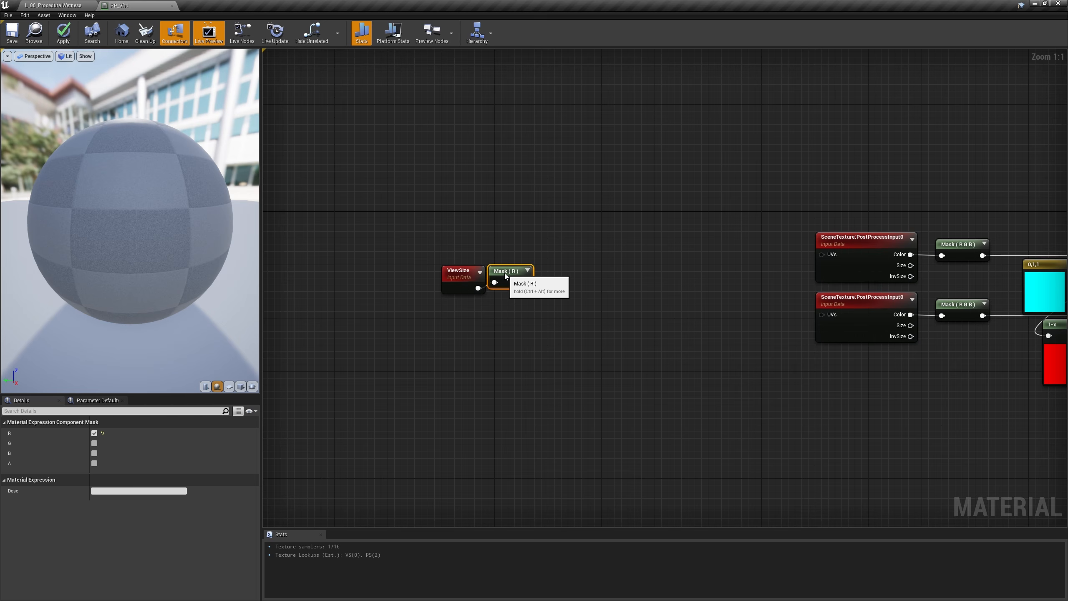
Step: Add a Divide node that divides 1 by the masked view width, using the mask as input B
{"action": "left_click", "coordinate": [547, 268]}
{"action": "left_click_drag", "start_coordinate": [526, 282], "coordinate": [548, 293]}
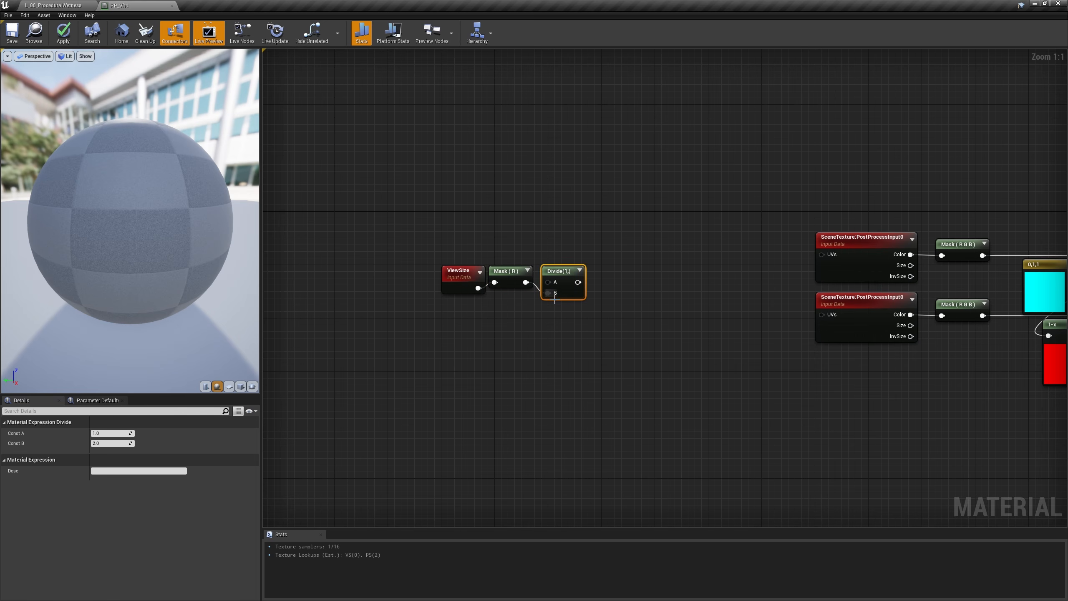
{"action": "left_click", "coordinate": [636, 279]}
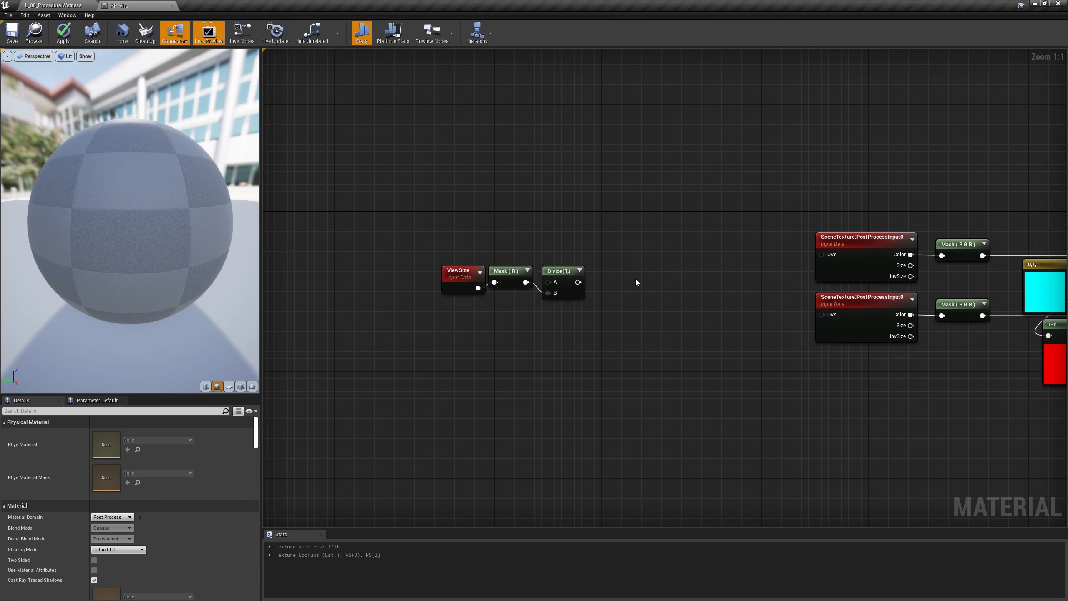
Step: Add two AppendVector nodes, one below the other, and connect the Divide output to the upper one's A input
{"action": "right_click", "coordinate": [691, 246]}
{"action": "type", "text": "append"}
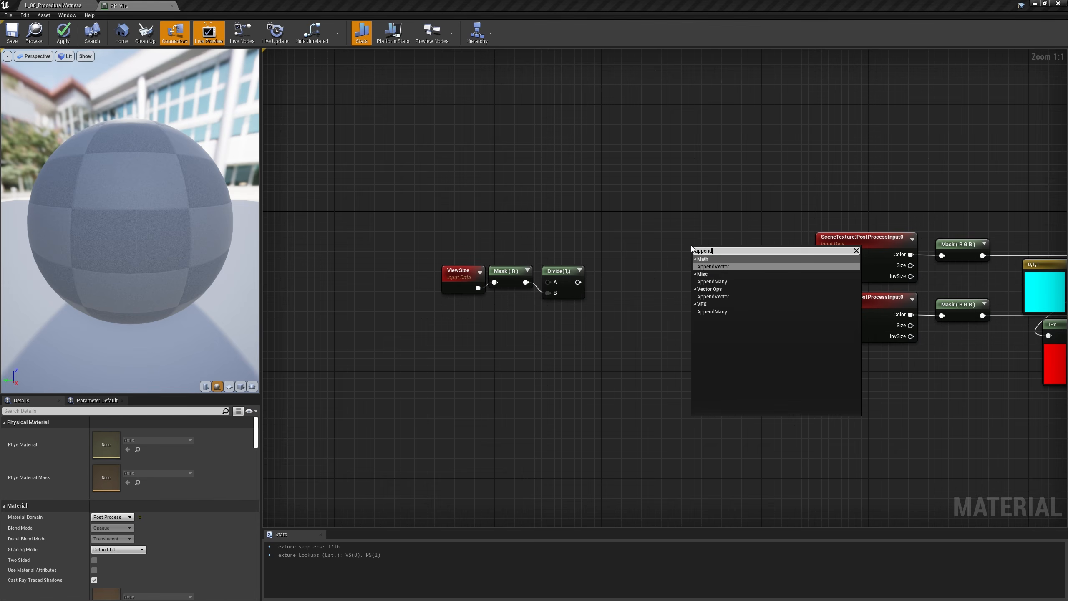
{"action": "key", "text": "Return"}
{"action": "key", "text": "ctrl+w"}
{"action": "left_click_drag", "start_coordinate": [705, 304], "coordinate": [699, 297]}
{"action": "left_click_drag", "start_coordinate": [578, 282], "coordinate": [688, 262]}
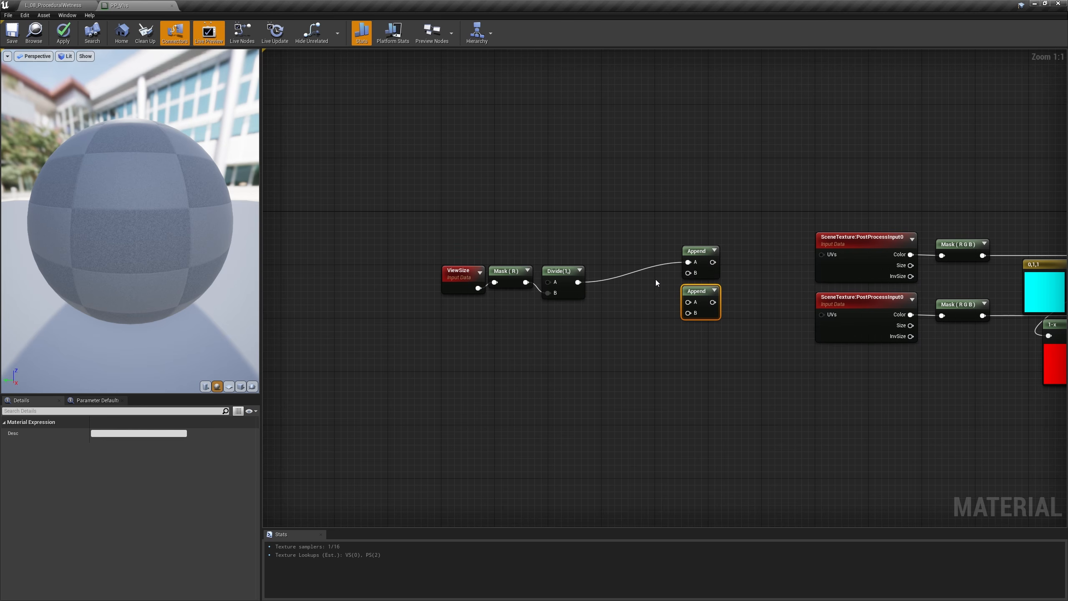
Step: Add a constant of 0 and connect it to the B input of both Append nodes
{"action": "left_click", "coordinate": [631, 290]}
{"action": "left_click_drag", "start_coordinate": [645, 305], "coordinate": [689, 315]}
{"action": "left_click_drag", "start_coordinate": [637, 299], "coordinate": [650, 283]}
Step: Multiply the Divide output by -1 and connect the result to the lower Append node's A input
{"action": "left_click", "coordinate": [600, 302]}
{"action": "left_click_drag", "start_coordinate": [578, 282], "coordinate": [606, 318]}
{"action": "left_click", "coordinate": [124, 446]}
{"action": "type", "text": "-1"}
{"action": "key", "text": "Return"}
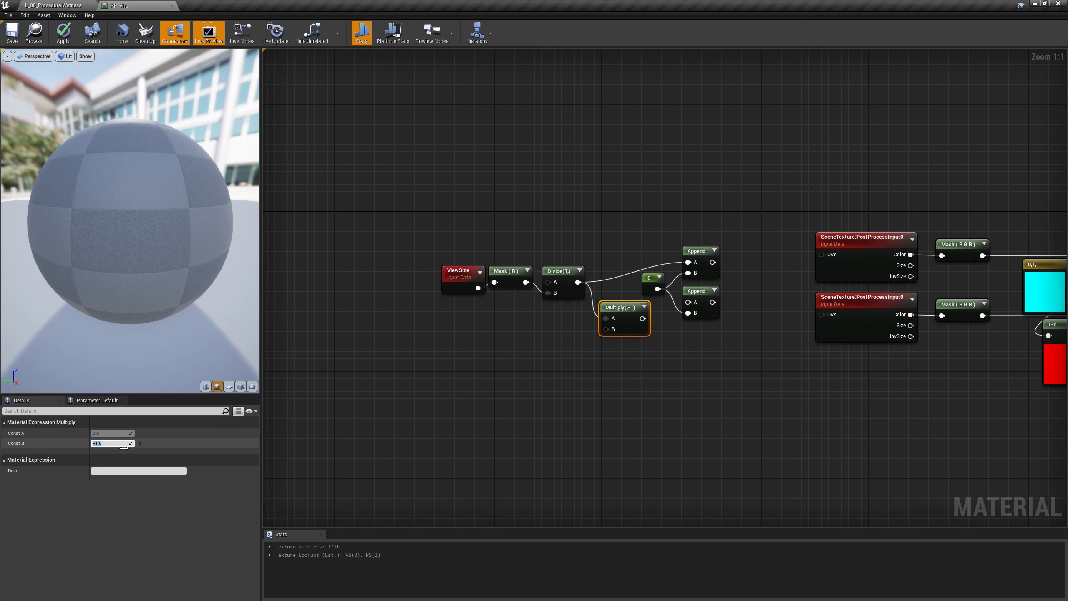
{"action": "left_click_drag", "start_coordinate": [642, 319], "coordinate": [689, 305]}
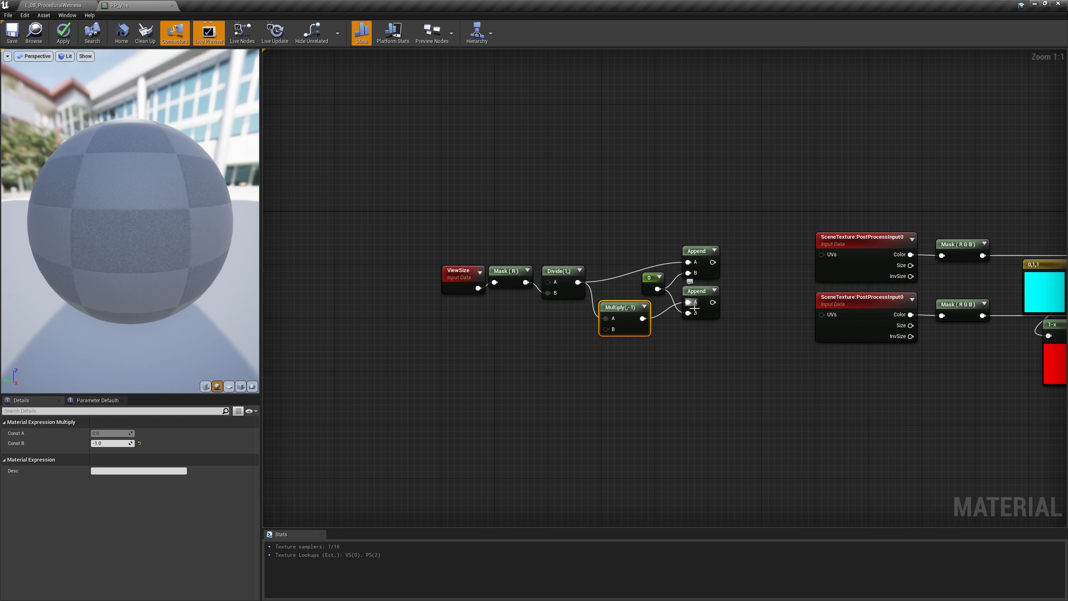
Step: Add a TexCoord node and two Add nodes between the Append nodes and the SceneTexture nodes
{"action": "left_click", "coordinate": [662, 202]}
{"action": "left_click", "coordinate": [662, 202]}
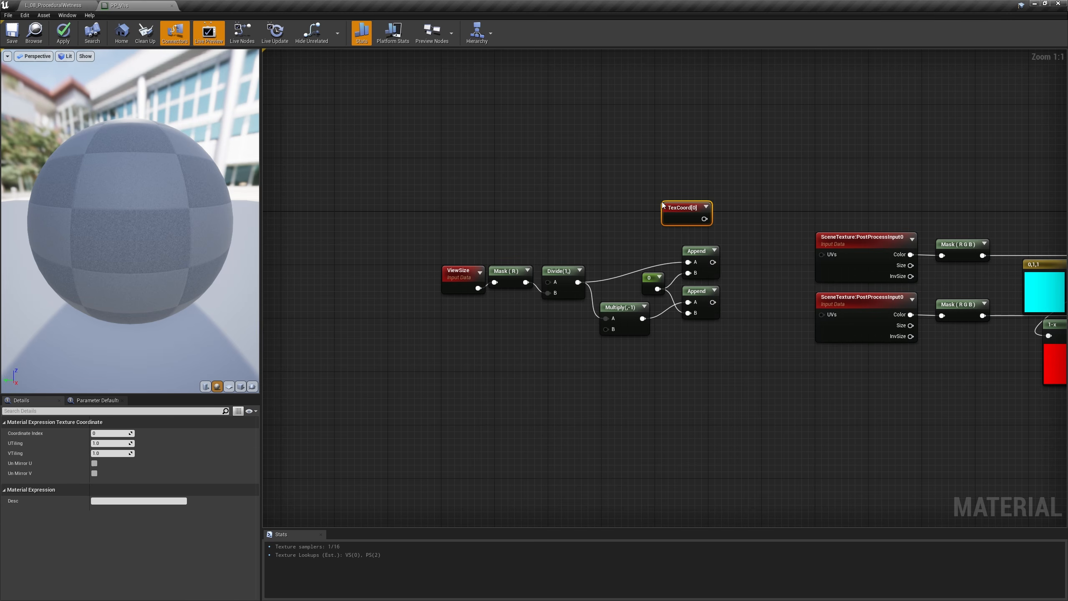
{"action": "left_click", "coordinate": [745, 201]}
{"action": "left_click", "coordinate": [748, 279]}
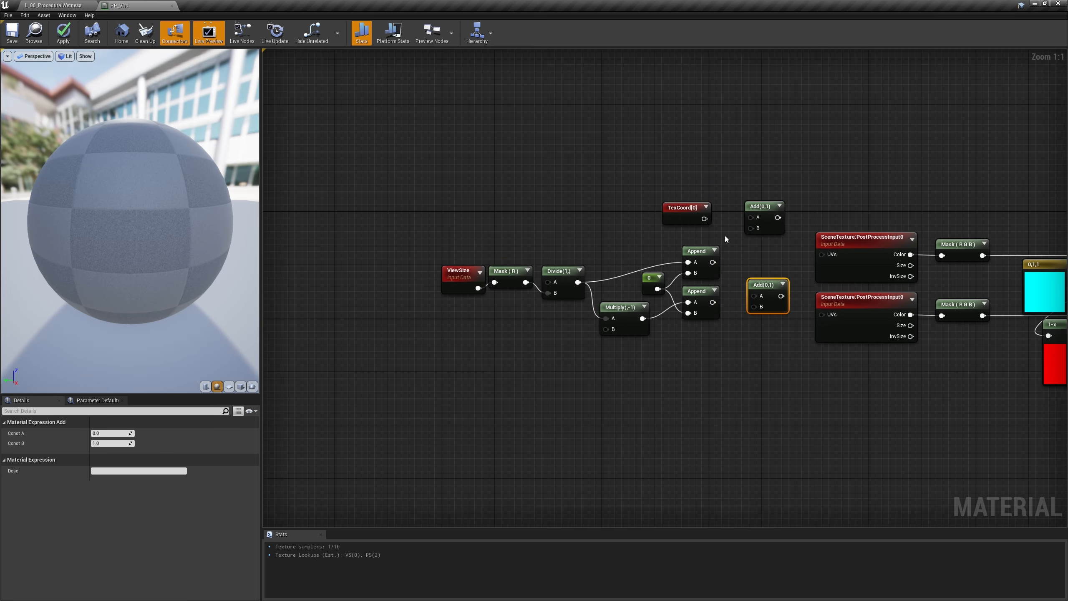
Step: Add the TexCoord to each Append output and connect the two sums to the UVs of the upper and lower SceneTexture nodes
{"action": "left_click_drag", "start_coordinate": [716, 218], "coordinate": [750, 217]}
{"action": "left_click_drag", "start_coordinate": [713, 263], "coordinate": [751, 229]}
{"action": "left_click_drag", "start_coordinate": [713, 302], "coordinate": [822, 254]}
{"action": "left_click_drag", "start_coordinate": [770, 295], "coordinate": [822, 314]}
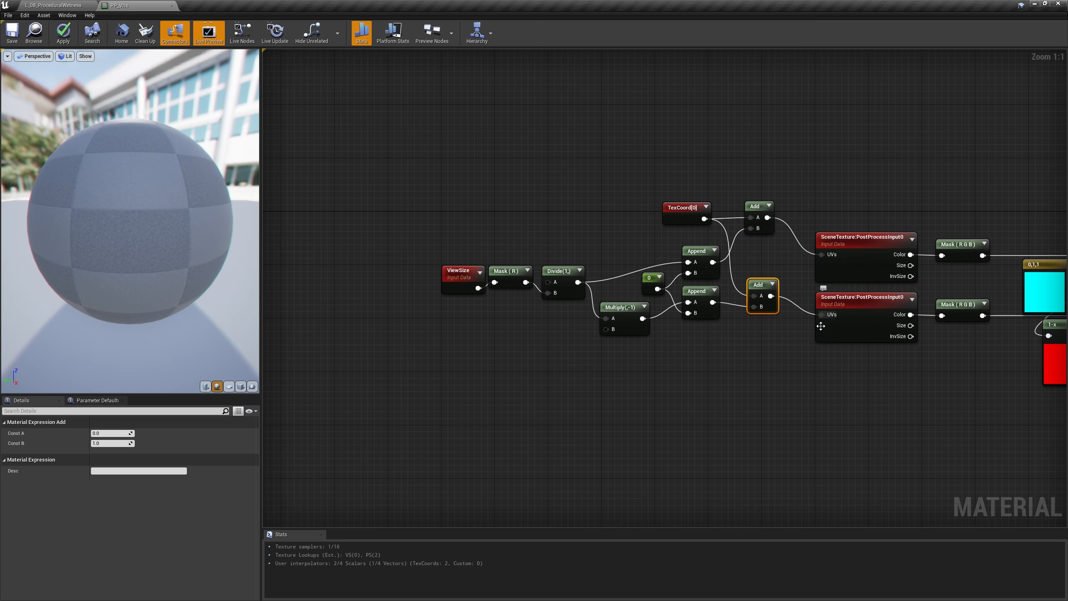
{"action": "left_click", "coordinate": [755, 353]}
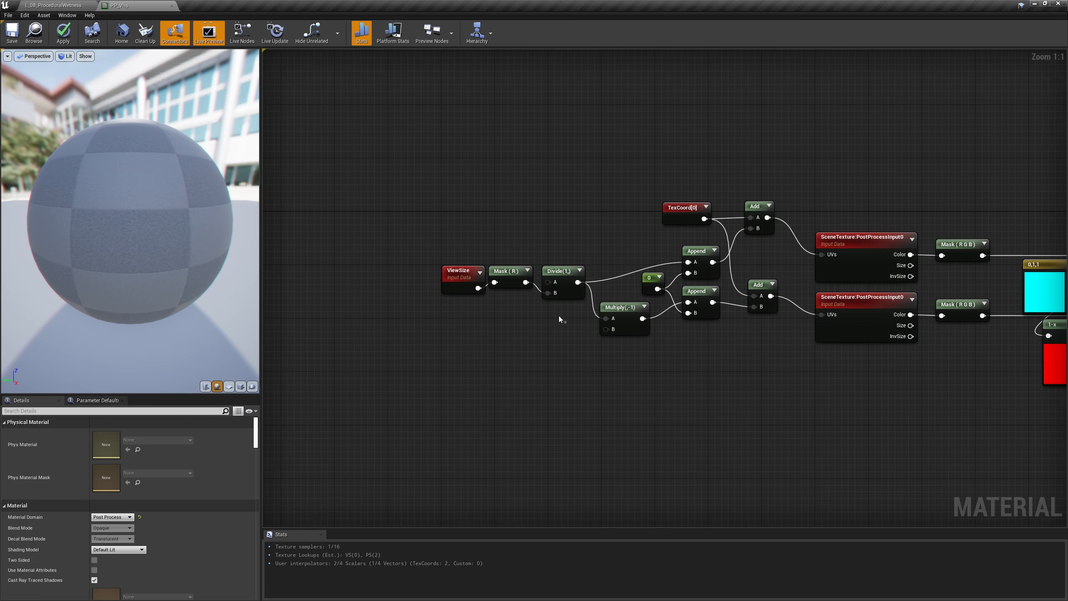
Step: Shift the ViewSize, Mask and Divide nodes back to make room and add a Multiply node after the Divide
{"action": "left_click_drag", "start_coordinate": [559, 315], "coordinate": [441, 265]}
{"action": "left_click_drag", "start_coordinate": [562, 281], "coordinate": [512, 269]}
{"action": "left_click", "coordinate": [543, 282]}
{"action": "key", "text": "m"}
{"action": "left_click", "coordinate": [541, 256]}
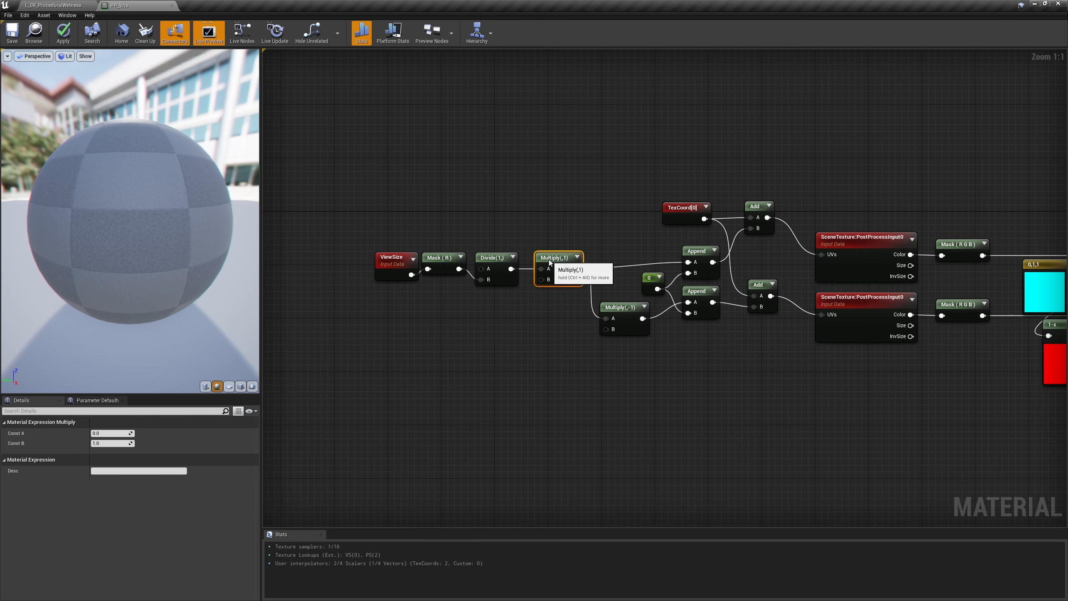
Step: Route the Divide output through the new Multiply node, try a B constant of 2, and set it to 6
{"action": "left_click", "coordinate": [122, 443]}
{"action": "type", "text": "4"}
{"action": "key", "text": "Return"}
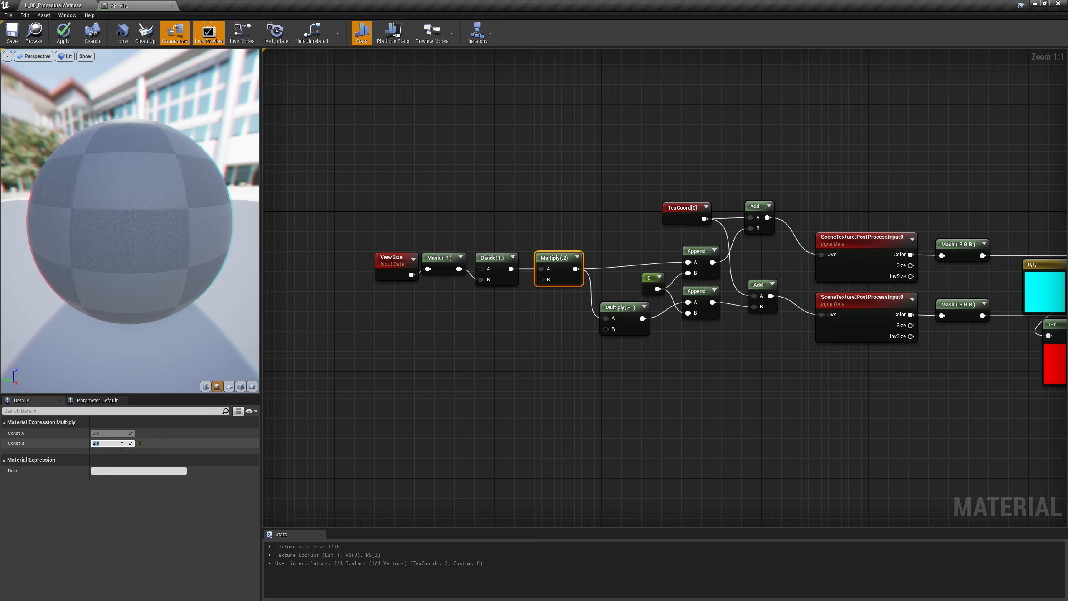
{"action": "type", "text": "8"}
{"action": "key", "text": "Return"}
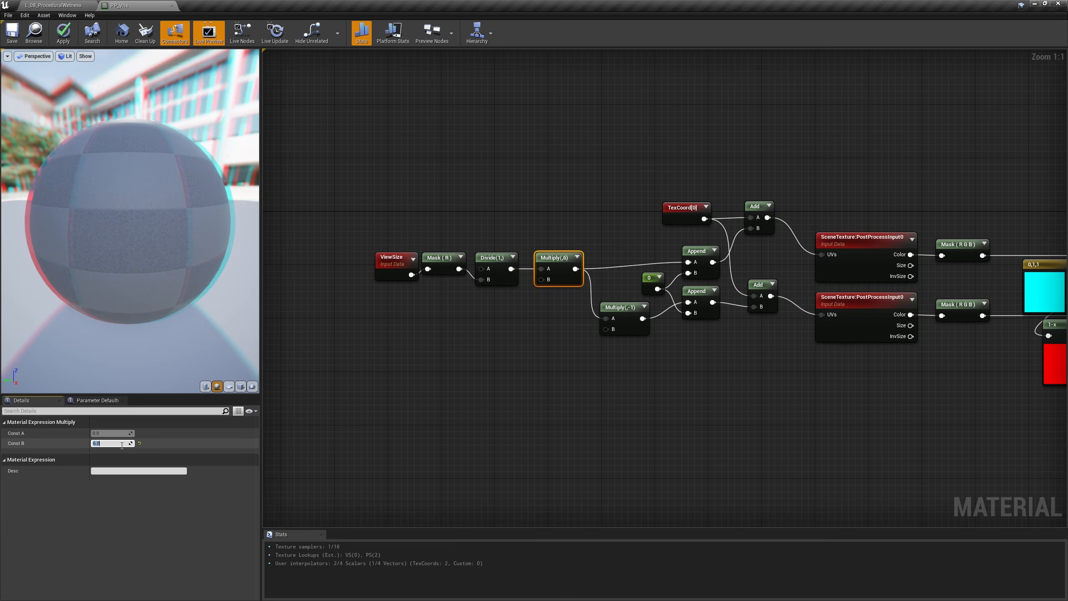
Step: Try a B constant of 10 on the Multiply node after the Divide, and set it to 2
{"action": "type", "text": "10"}
{"action": "key", "text": "Return"}
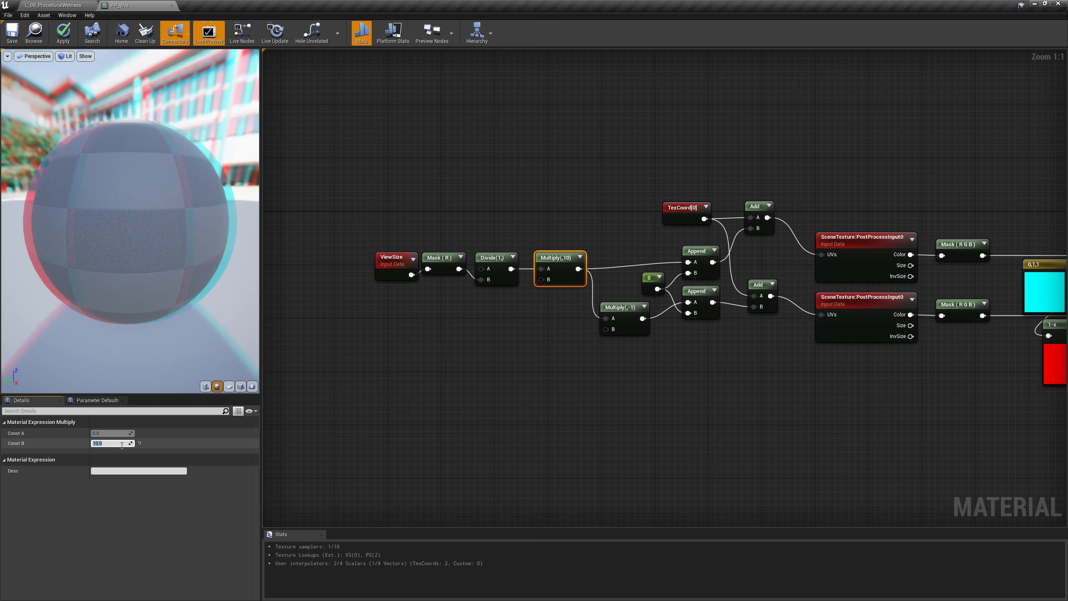
{"action": "type", "text": "2"}
{"action": "key", "text": "Return"}
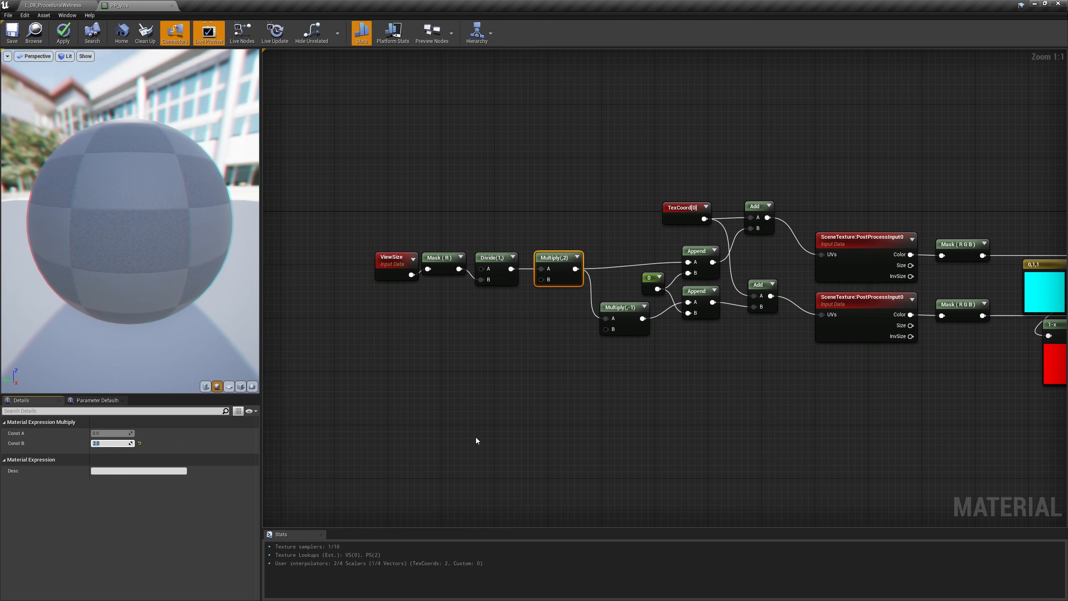
{"action": "left_click", "coordinate": [562, 389]}
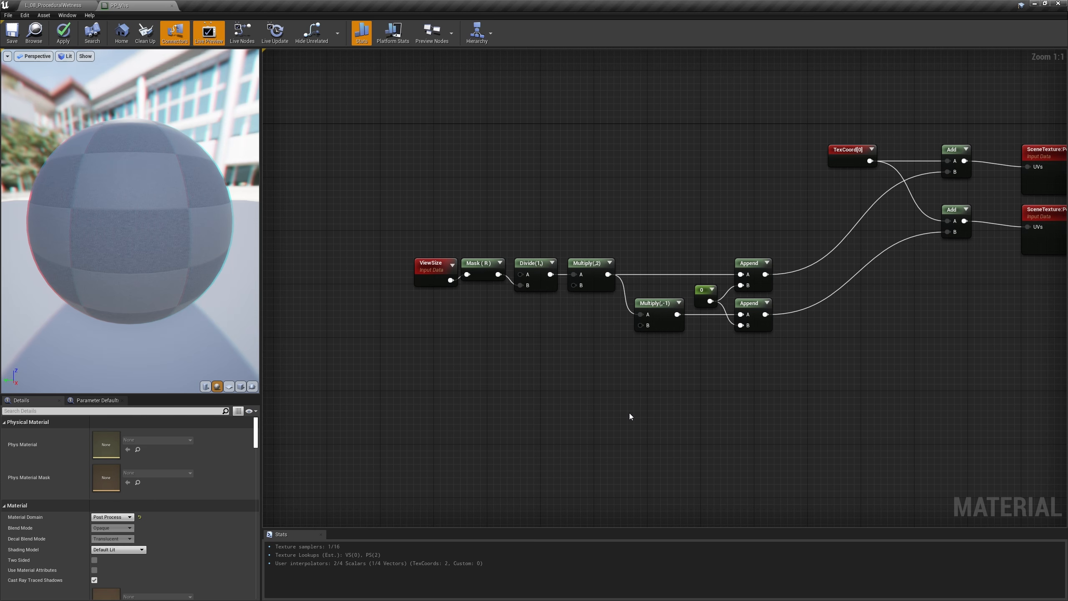
Step: Add a TexCoord node below the ViewSize chain and feed it into a component mask limited to G
{"action": "key", "text": "u"}
{"action": "left_click", "coordinate": [337, 345]}
{"action": "left_click_drag", "start_coordinate": [348, 349], "coordinate": [386, 354]}
{"action": "key", "text": "shift+c"}
{"action": "left_click", "coordinate": [391, 343]}
{"action": "left_click", "coordinate": [95, 433]}
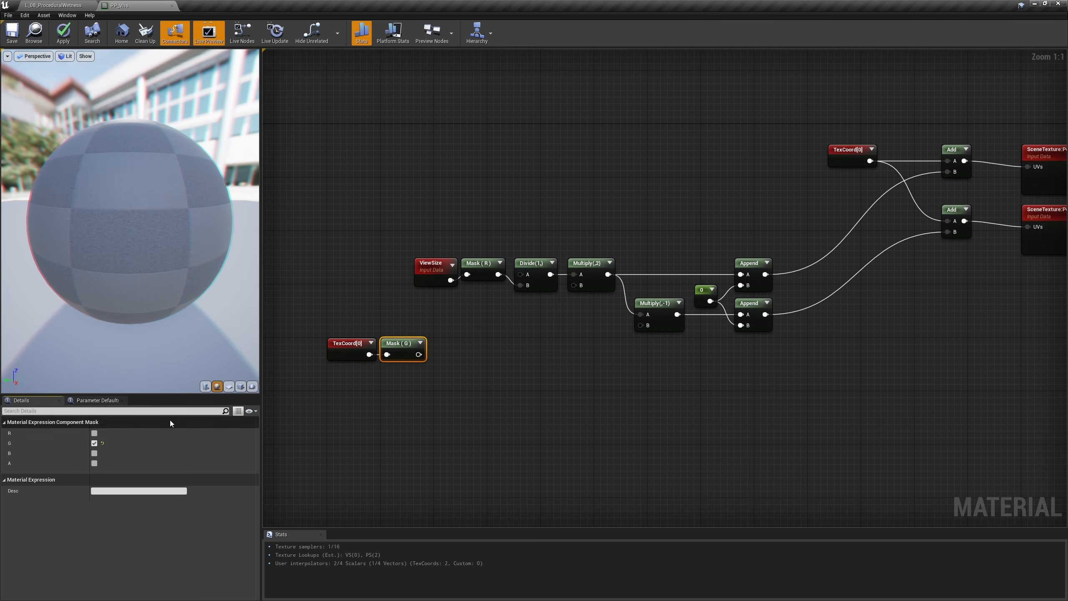
Step: Duplicate the ViewSize and Mask nodes below the new TexCoord and set the copied mask to G only
{"action": "left_click_drag", "start_coordinate": [429, 239], "coordinate": [489, 277]}
{"action": "key", "text": "ctrl+c"}
{"action": "key", "text": "ctrl+v"}
{"action": "left_click_drag", "start_coordinate": [331, 375], "coordinate": [400, 371]}
{"action": "left_click", "coordinate": [95, 443]}
{"action": "left_click", "coordinate": [94, 433]}
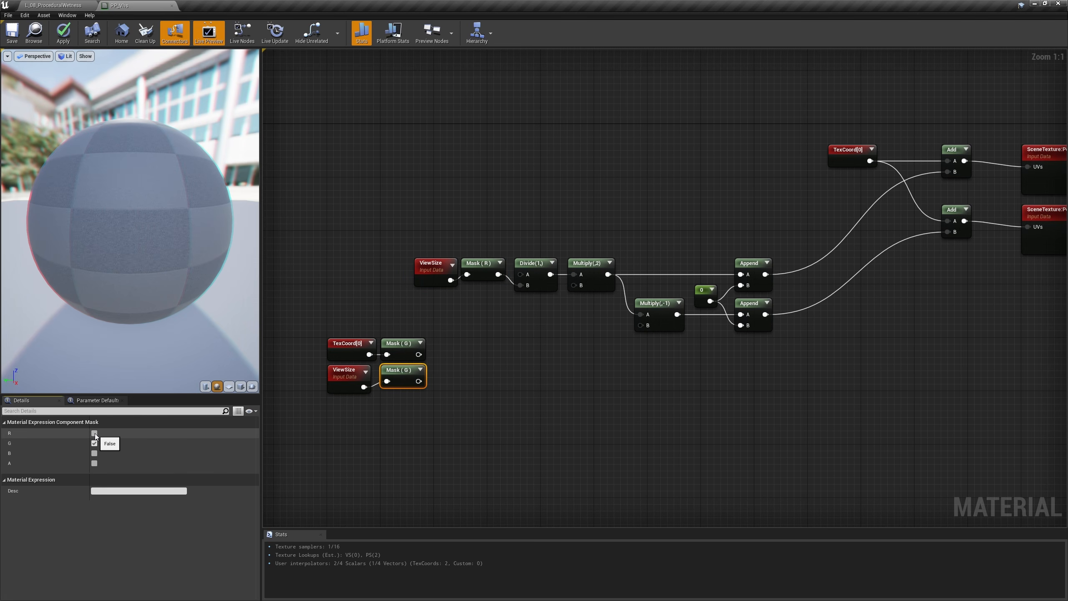
Step: Multiply the two G mask outputs together and feed the product into a new Floor node
{"action": "left_click", "coordinate": [439, 346]}
{"action": "key", "text": "m"}
{"action": "left_click", "coordinate": [439, 345]}
{"action": "left_click_drag", "start_coordinate": [419, 355], "coordinate": [485, 357]}
{"action": "type", "text": "floor"}
{"action": "key", "text": "Return"}
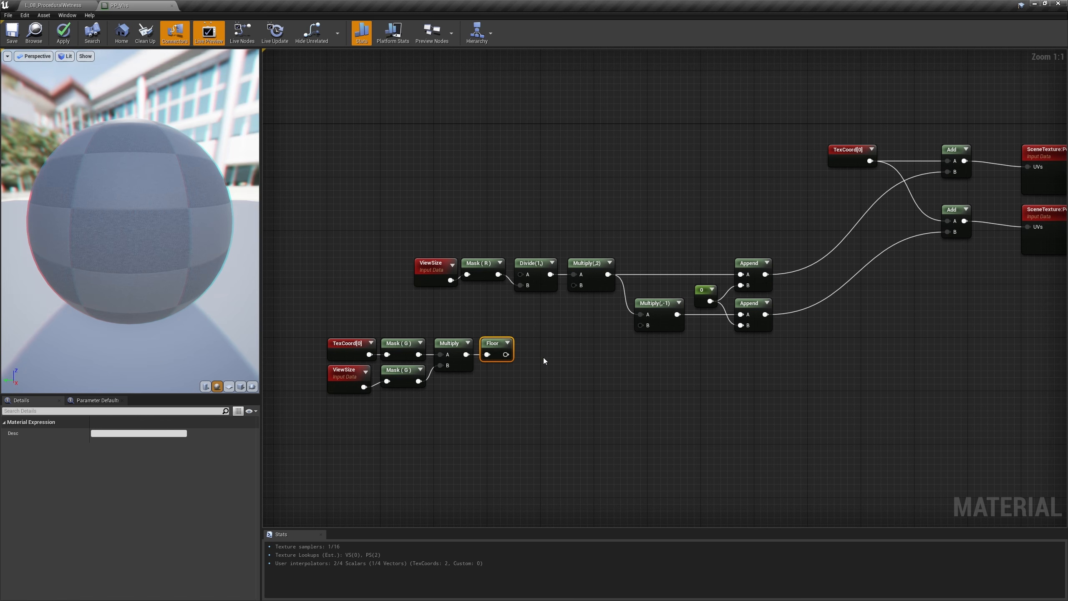
Step: Add an Fmod node after the Floor and connect the Floor output to its A input
{"action": "right_click", "coordinate": [542, 342]}
{"action": "type", "text": "fmod"}
{"action": "key", "text": "Return"}
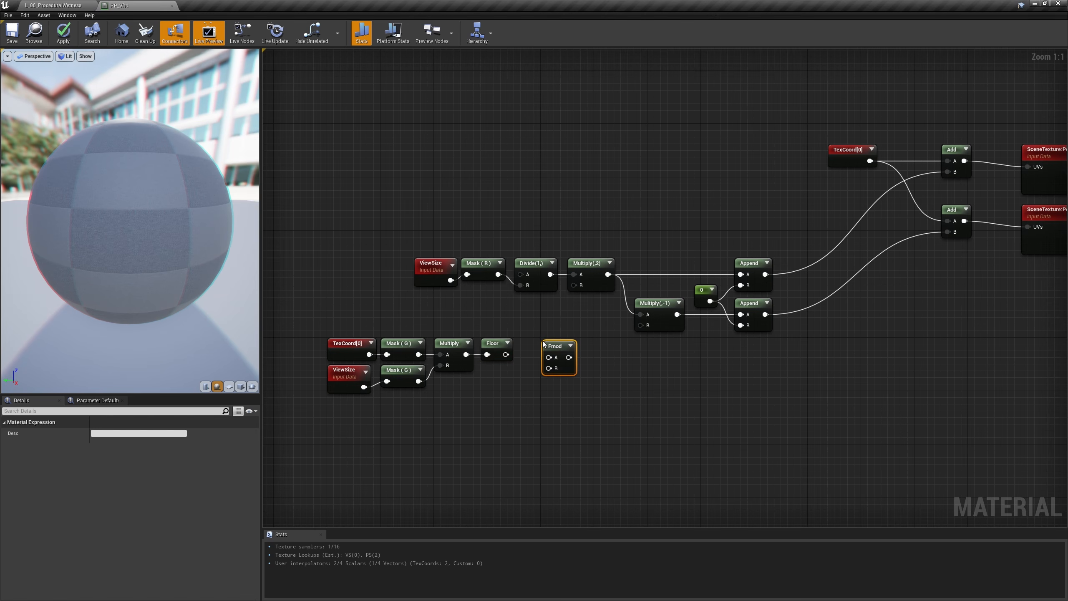
{"action": "mouse_move", "coordinate": [549, 357]}
{"action": "left_mouse_down"}
{"action": "mouse_move", "coordinate": [506, 354]}
{"action": "mouse_move", "coordinate": [542, 355]}
{"action": "left_mouse_up"}
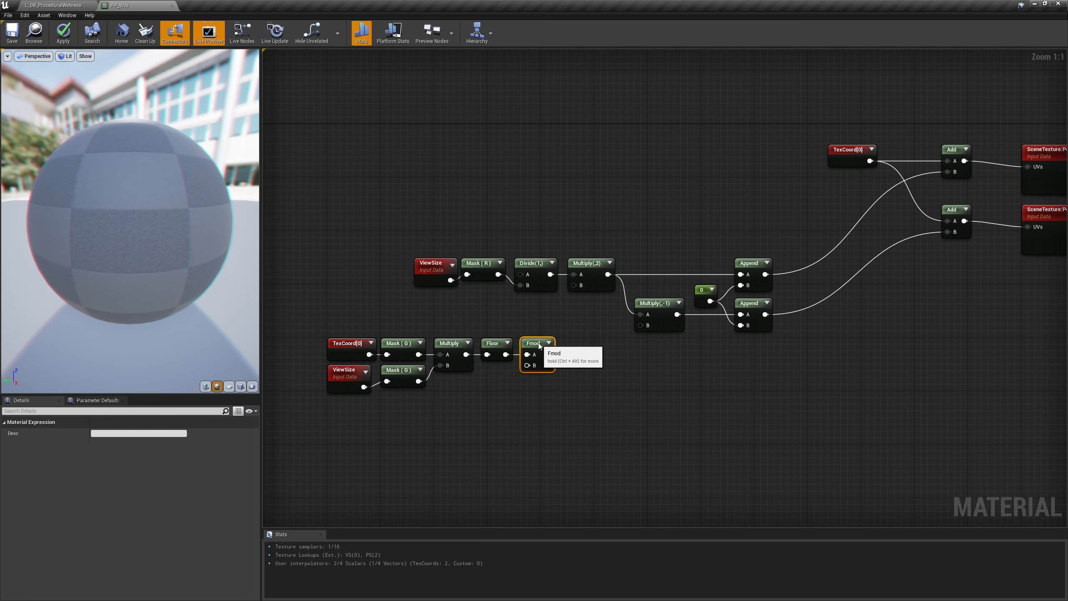
Step: Add a constant of 2 below the Floor node and connect it to the Fmod's B input
{"action": "key", "text": "1"}
{"action": "left_click", "coordinate": [490, 369]}
{"action": "mouse_move", "coordinate": [503, 387]}
{"action": "left_mouse_down"}
{"action": "mouse_move", "coordinate": [527, 365]}
{"action": "mouse_move", "coordinate": [498, 368]}
{"action": "left_mouse_up"}
{"action": "type", "text": "2"}
{"action": "key", "text": "Return"}
{"action": "left_click", "coordinate": [580, 384]}
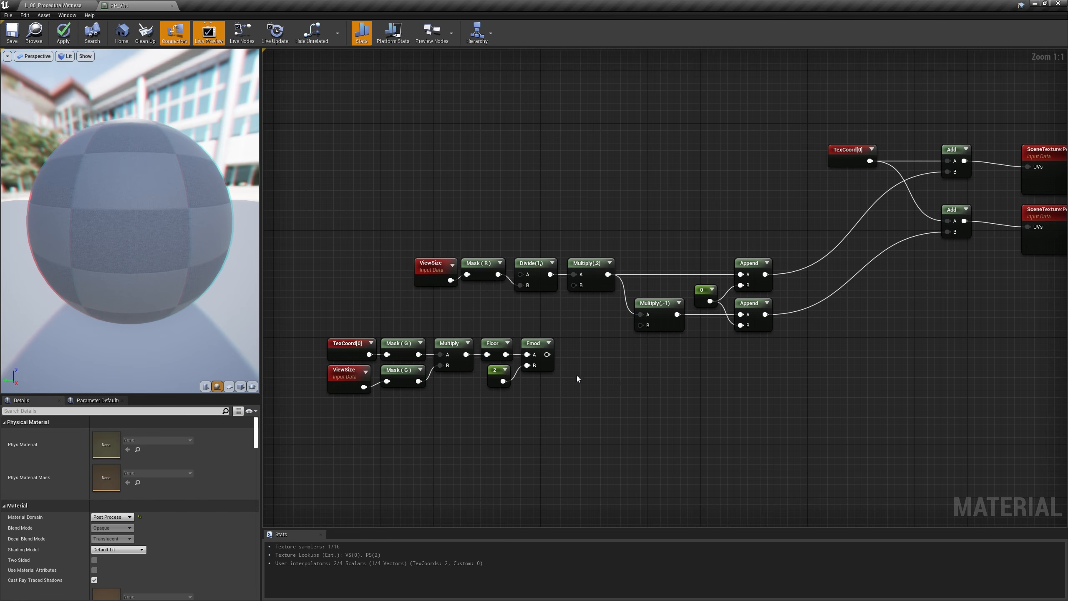
Step: Try connecting the Fmod output directly to the material's Emissive Color and undo the connection
{"action": "right_click", "coordinate": [546, 357]}
{"action": "left_click", "coordinate": [621, 104]}
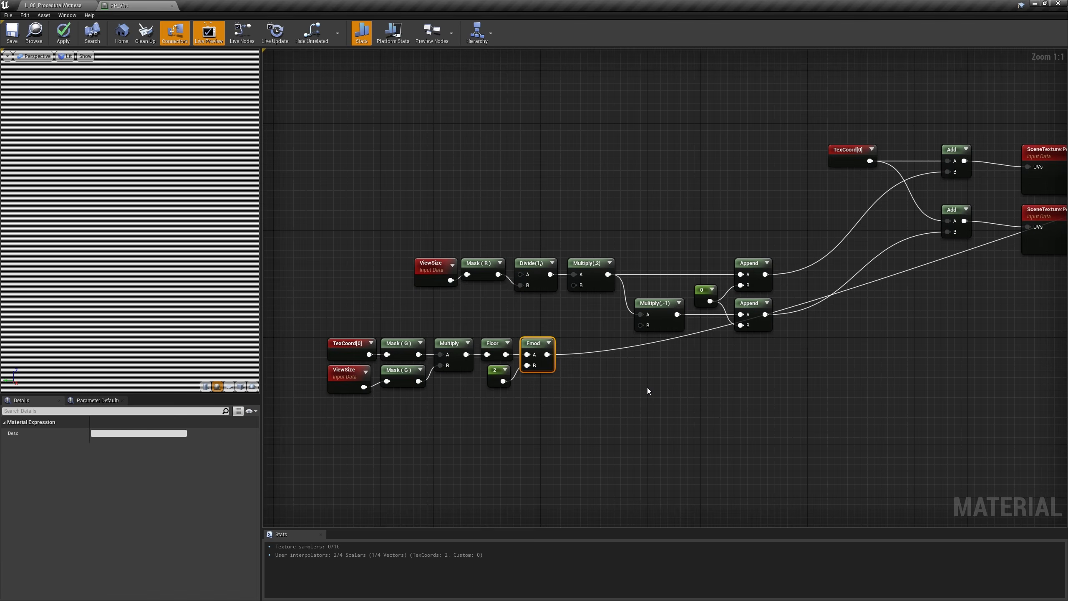
{"action": "key", "text": "ctrl+z"}
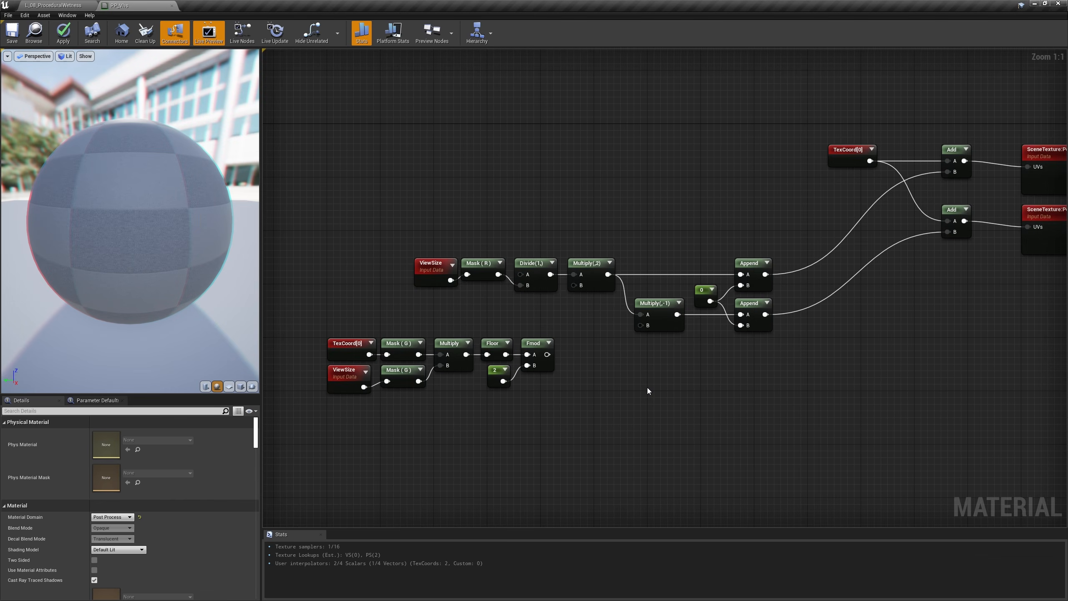
Step: Place a copy of the Multiply by 2 node after the Fmod and connect its output to the original Multiply's B input
{"action": "left_click", "coordinate": [604, 286]}
{"action": "key", "text": "ctrl+c"}
{"action": "key", "text": "ctrl+v"}
{"action": "left_click_drag", "start_coordinate": [573, 342], "coordinate": [576, 288]}
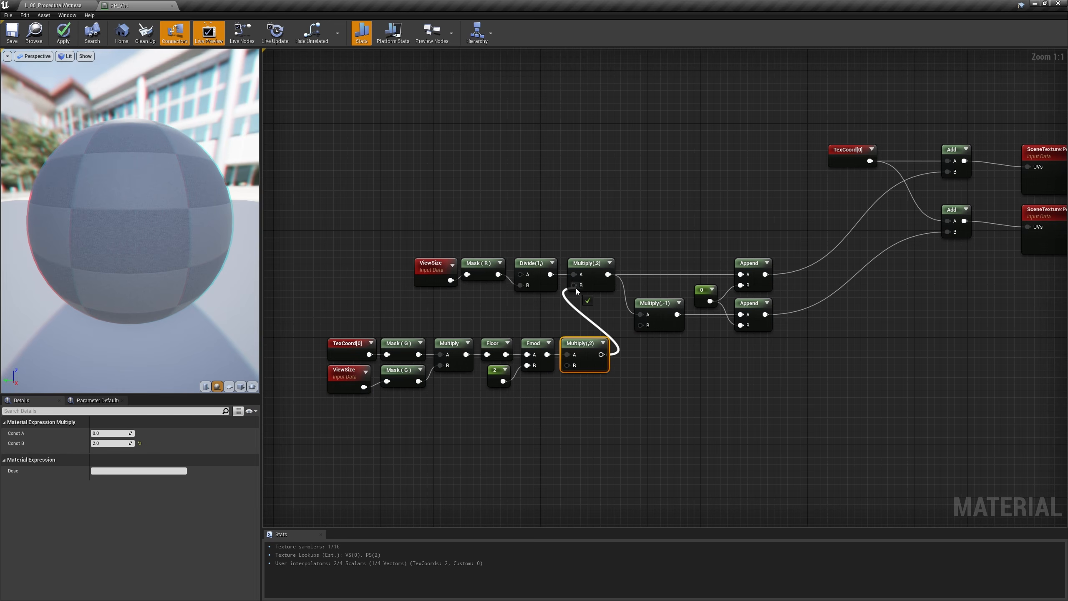
{"action": "left_click", "coordinate": [595, 414]}
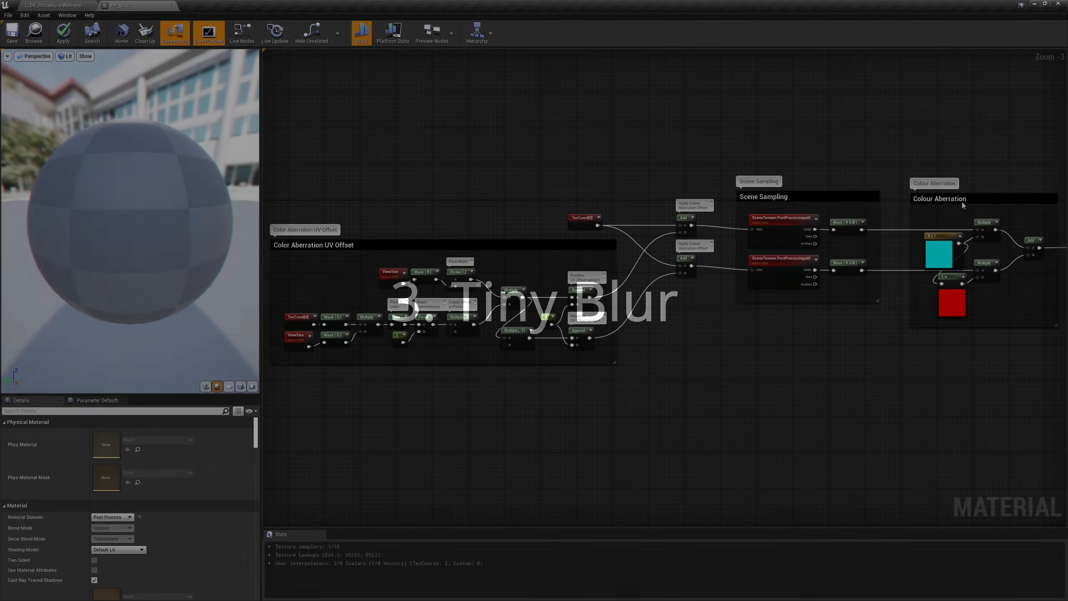
Step: Shift the existing node groups away from the material output to make room after Colour Aberration
{"action": "left_click_drag", "start_coordinate": [1047, 127], "coordinate": [310, 407]}
{"action": "right_click_drag", "start_coordinate": [311, 407], "coordinate": [0, 407]}
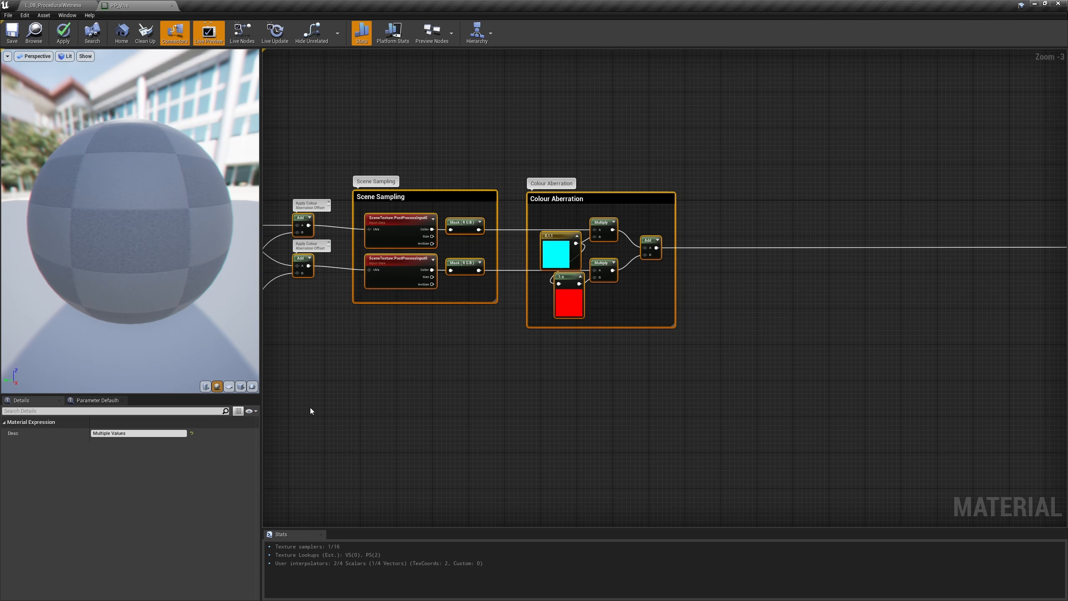
{"action": "left_click", "coordinate": [825, 267]}
{"action": "right_click_drag", "start_coordinate": [827, 267], "coordinate": [672, 283]}
{"action": "scroll", "coordinate": [672, 282], "scroll_direction": "up", "scroll_amount": 3}
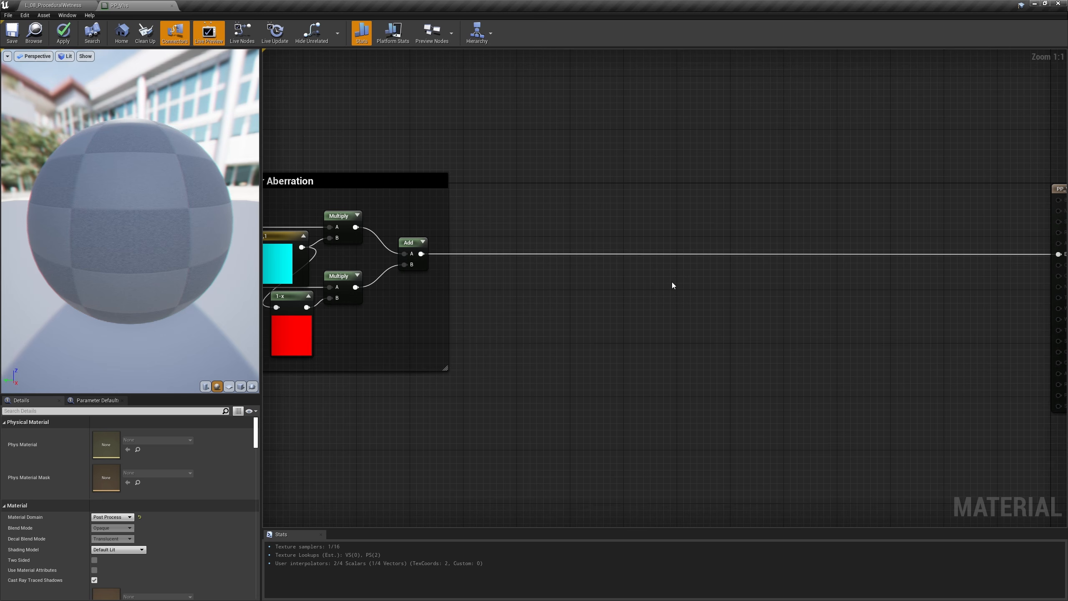
Step: Feed the Colour Aberration result into a DDX node followed by a Multiply with a B constant of 0.5
{"action": "left_click_drag", "start_coordinate": [421, 254], "coordinate": [591, 281]}
{"action": "type", "text": "ddx"}
{"action": "left_click", "coordinate": [572, 311]}
{"action": "left_click", "coordinate": [584, 265]}
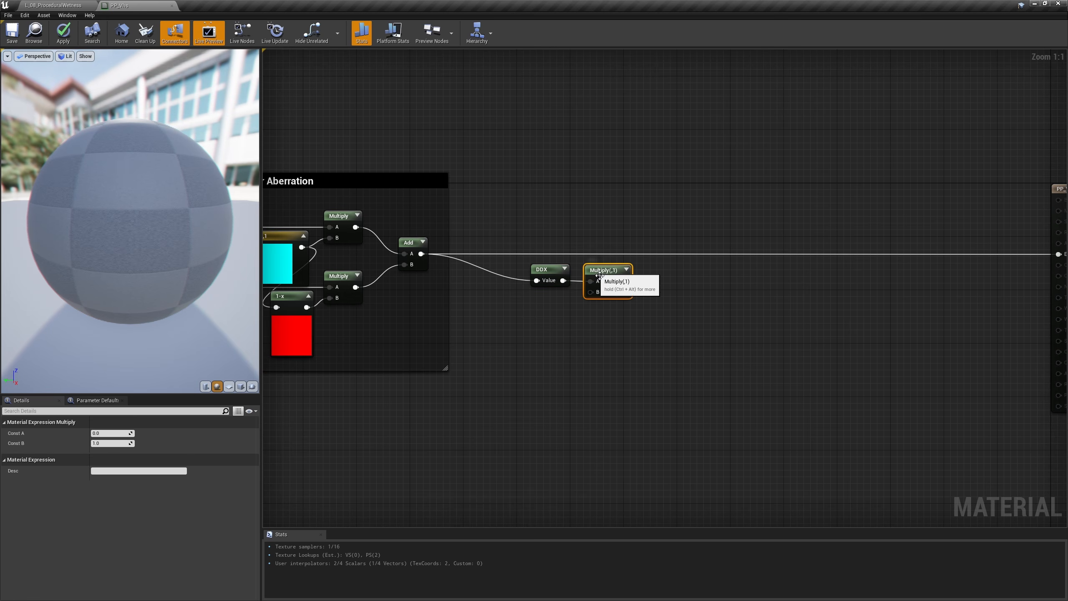
{"action": "left_click", "coordinate": [122, 444]}
{"action": "type", "text": "0.5"}
{"action": "key", "text": "Return"}
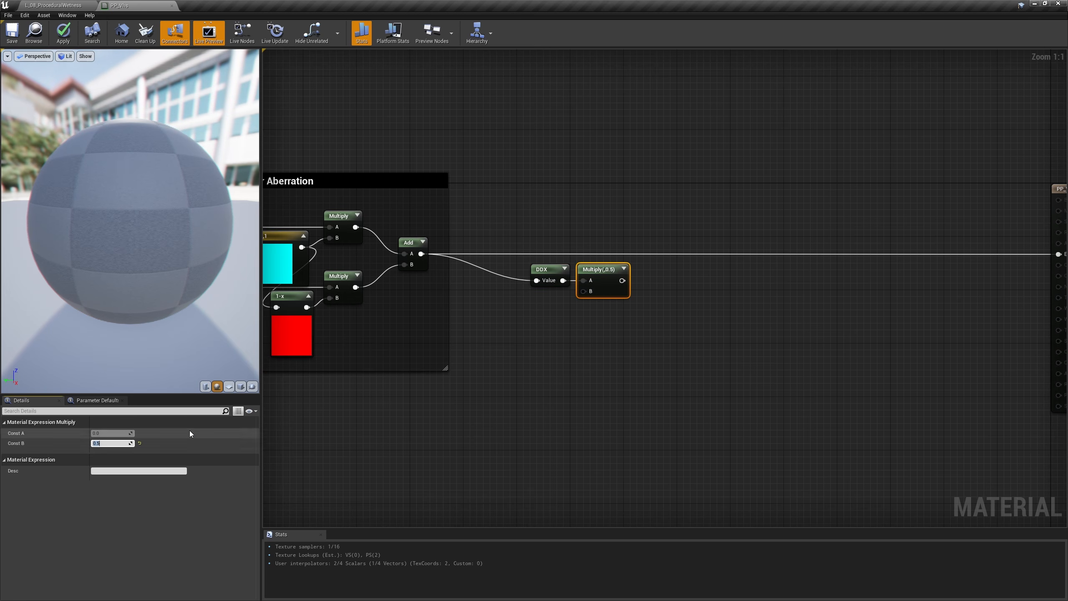
Step: Add the scaled DDX to the Colour Aberration result with a new Add node and connect the sum to Emissive Color
{"action": "left_click", "coordinate": [645, 240]}
{"action": "key", "text": "a"}
{"action": "left_click", "coordinate": [646, 241]}
{"action": "left_click_drag", "start_coordinate": [421, 254], "coordinate": [624, 281]}
{"action": "right_click", "coordinate": [661, 254]}
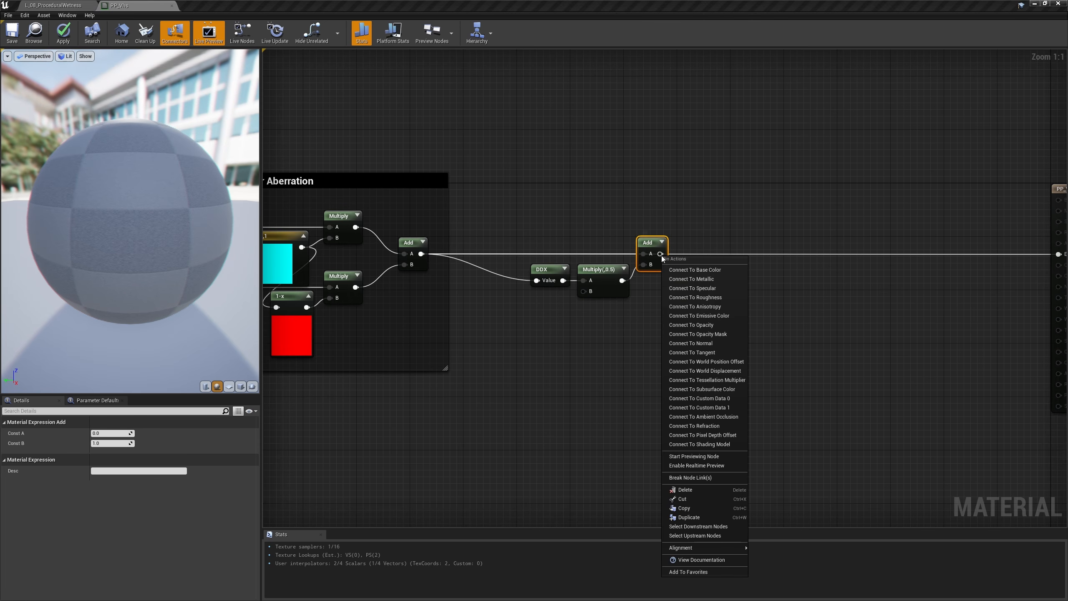
{"action": "left_click", "coordinate": [699, 311]}
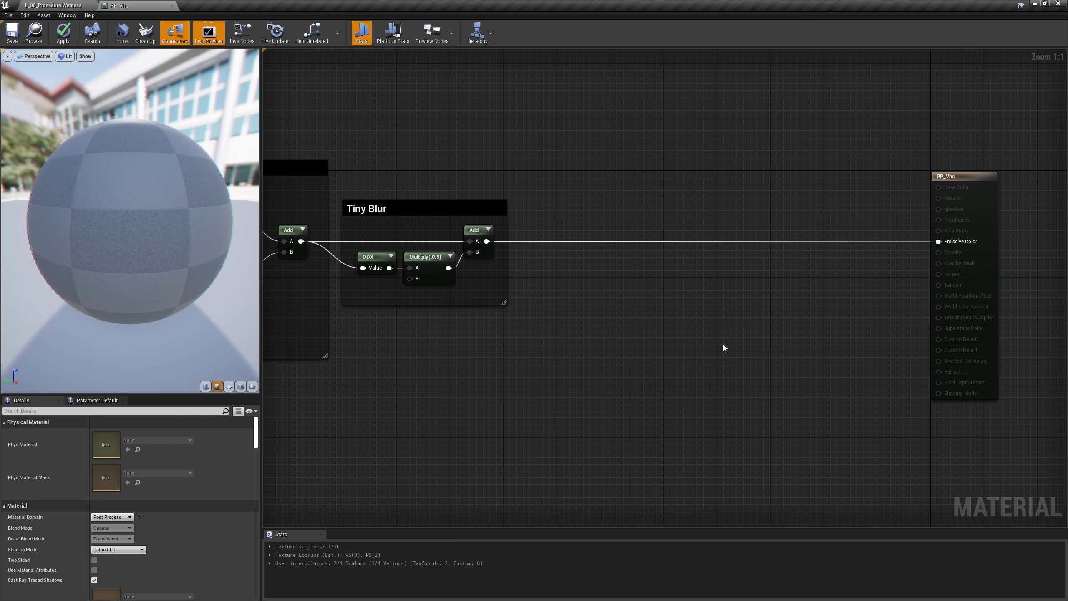
Step: Copy the TexCoord and ViewSize row-index chain through Floor and Fmod, and place the copy below the Tiny Blur group
{"action": "right_click_drag", "start_coordinate": [439, 425], "coordinate": [749, 426]}
{"action": "left_click_drag", "start_coordinate": [620, 376], "coordinate": [420, 324]}
{"action": "right_click_drag", "start_coordinate": [962, 427], "coordinate": [410, 416]}
{"action": "right_click_drag", "start_coordinate": [1031, 398], "coordinate": [401, 379]}
{"action": "key", "text": "ctrl+v"}
{"action": "left_click_drag", "start_coordinate": [489, 346], "coordinate": [495, 353]}
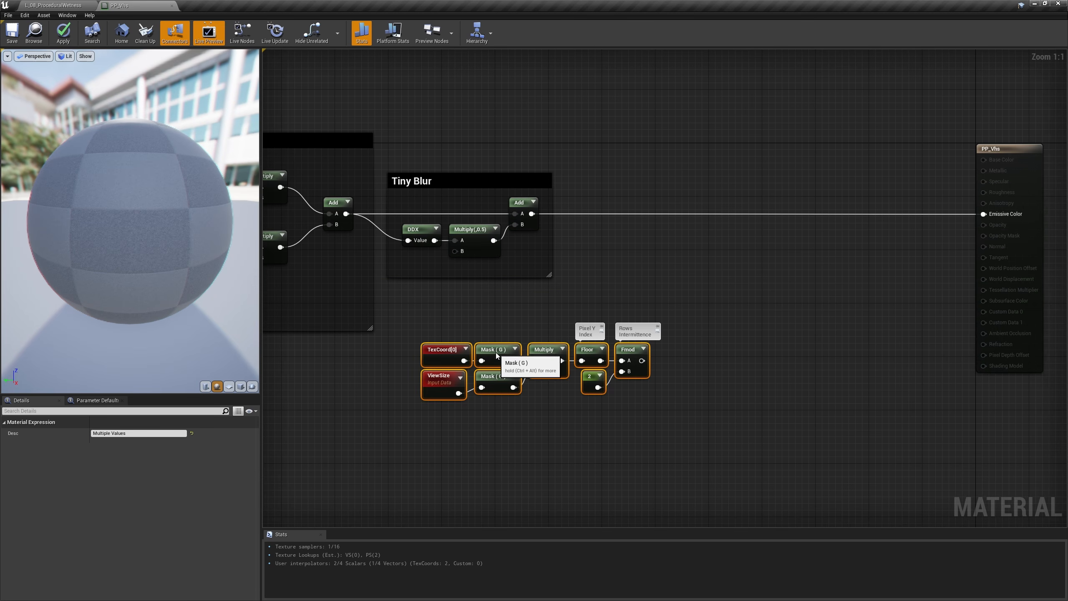
Step: Insert a Lerp before the material output, taking the Tiny Blur result as A and the copied Fmod as B
{"action": "left_click", "coordinate": [753, 203]}
{"action": "left_click_drag", "start_coordinate": [532, 213], "coordinate": [748, 214]}
{"action": "left_click_drag", "start_coordinate": [642, 360], "coordinate": [983, 213]}
Step: Try an alpha constant of 0.2 on the Lerp, and set it to 0.4
{"action": "left_click", "coordinate": [122, 454]}
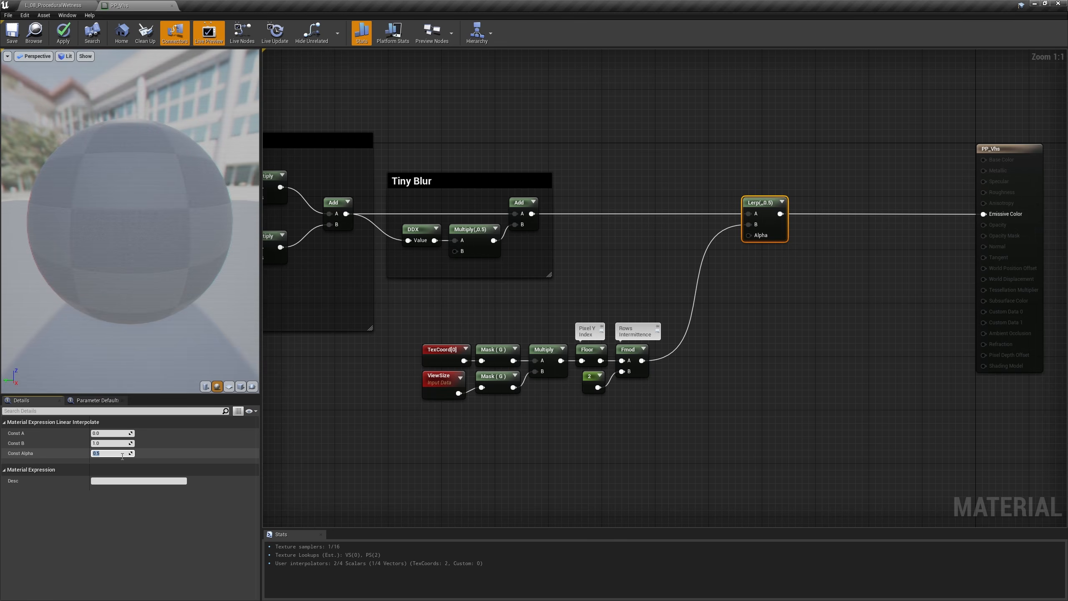
{"action": "type", "text": "0.2"}
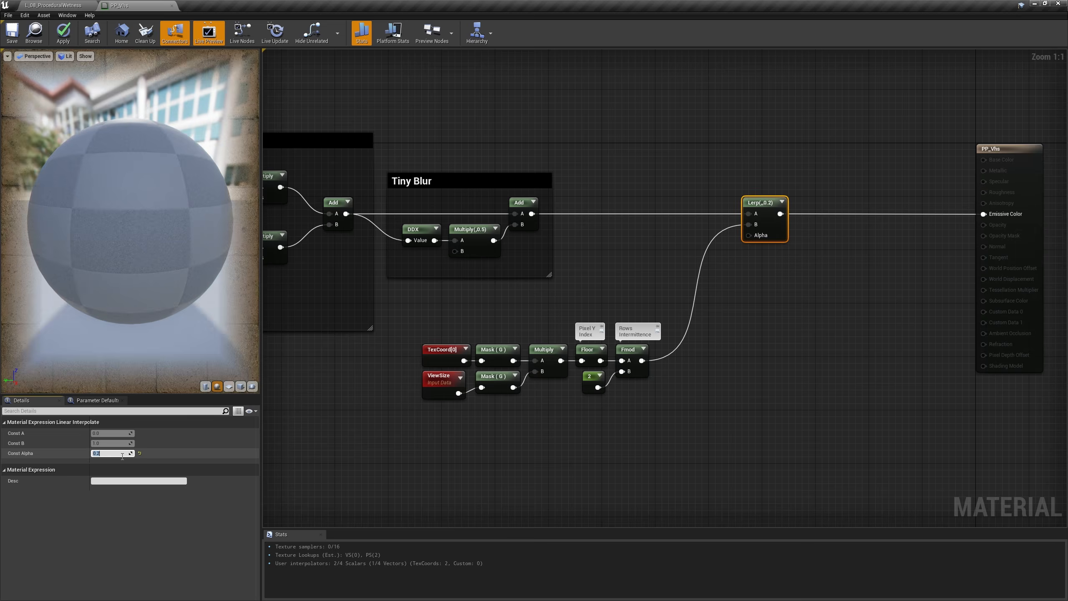
{"action": "key", "text": "Return"}
{"action": "type", "text": "0.4"}
{"action": "key", "text": "Return"}
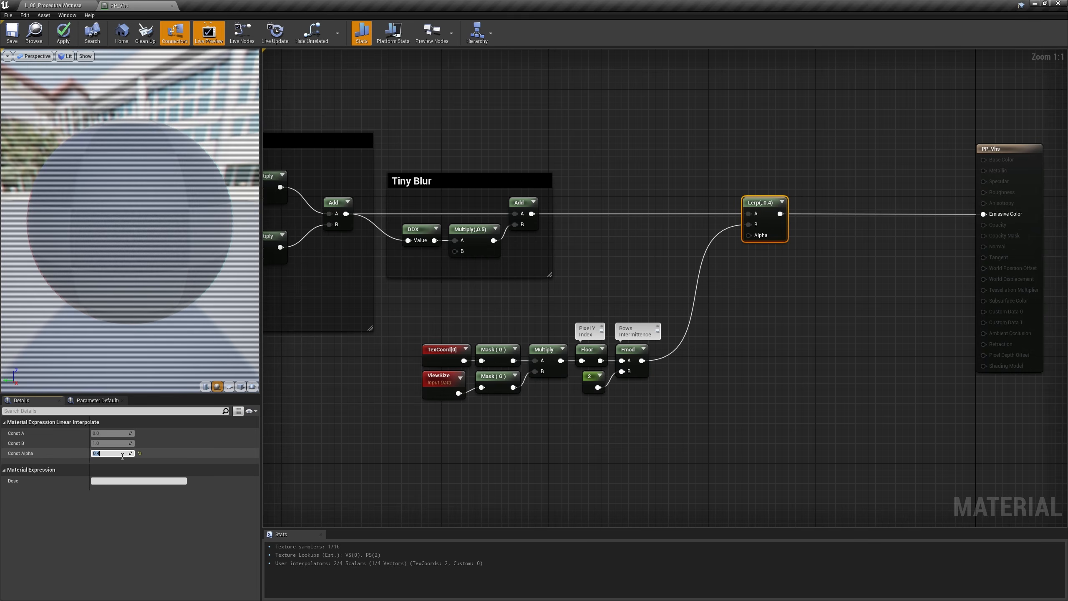
{"action": "left_click", "coordinate": [775, 317]}
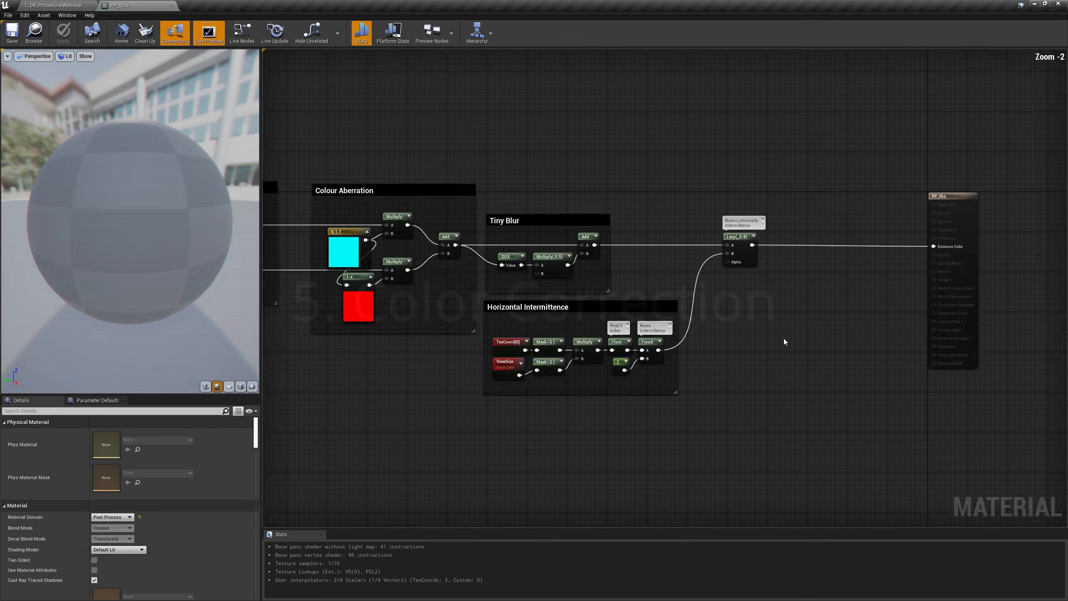
Step: Move all the node groups farther from the material output to make room after the row intermittence Lerp
{"action": "scroll", "coordinate": [784, 338], "scroll_direction": "down", "scroll_amount": 4}
{"action": "left_click_drag", "start_coordinate": [954, 406], "coordinate": [301, 204]}
{"action": "key", "text": "Left"}
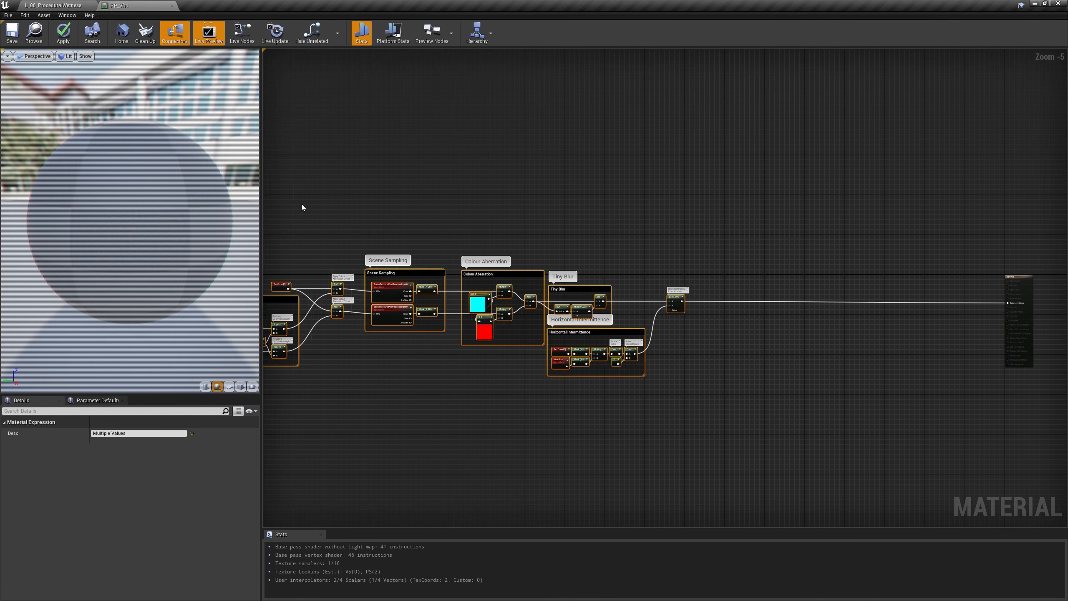
{"action": "left_click", "coordinate": [798, 316]}
{"action": "scroll", "coordinate": [799, 315], "scroll_direction": "up", "scroll_amount": 3}
{"action": "scroll", "coordinate": [800, 319], "scroll_direction": "up", "scroll_amount": 2}
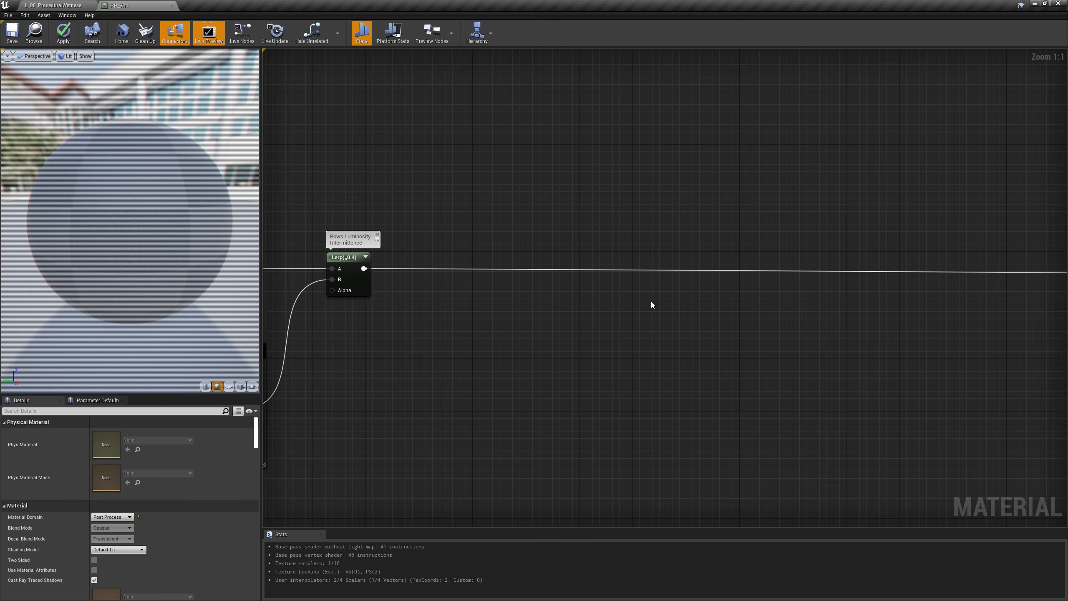
Step: Multiply the row intermittence Lerp output by itself and blend the original with the product in a new Lerp
{"action": "left_click", "coordinate": [521, 282]}
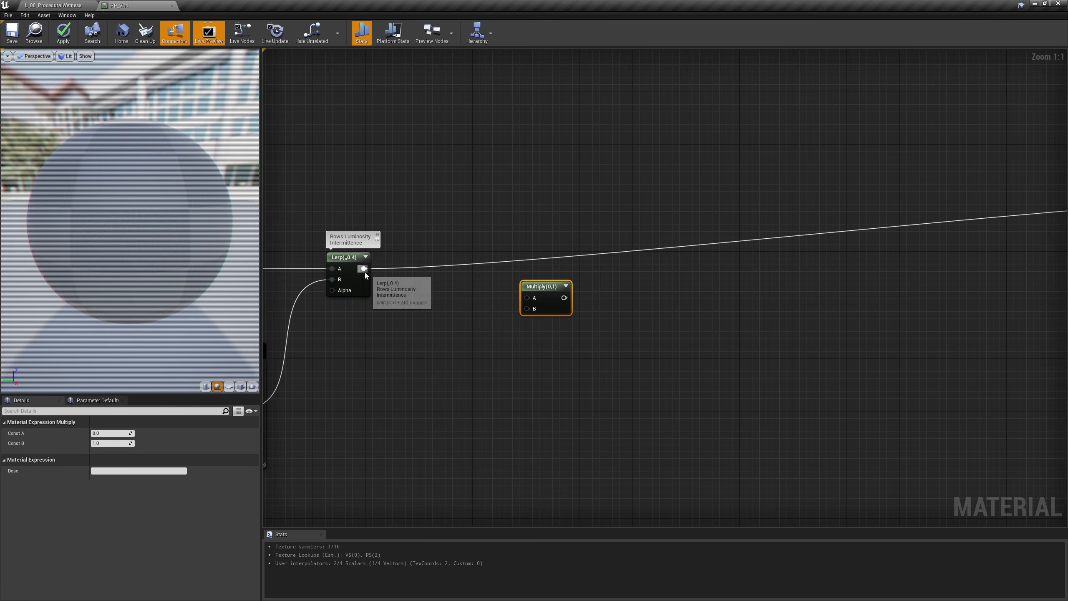
{"action": "left_click_drag", "start_coordinate": [364, 269], "coordinate": [596, 291]}
{"action": "left_click", "coordinate": [593, 272]}
{"action": "left_click_drag", "start_coordinate": [365, 269], "coordinate": [599, 267]}
Step: Set the new Lerp's alpha constant to 0.35 and connect its output to Emissive Color
{"action": "left_click", "coordinate": [120, 455]}
{"action": "type", "text": "0.35"}
{"action": "key", "text": "Return"}
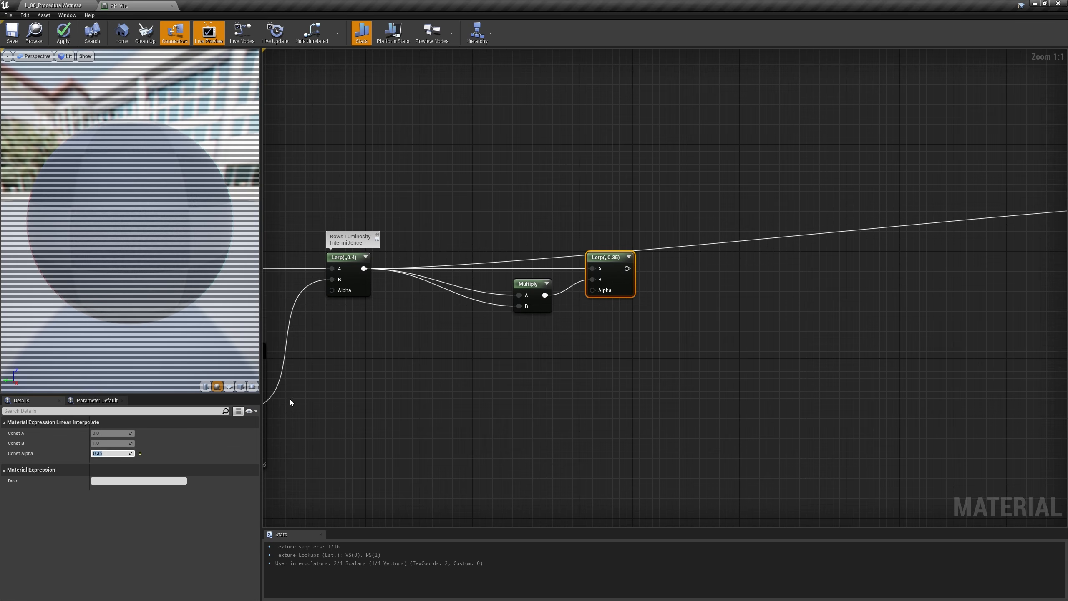
{"action": "right_click", "coordinate": [629, 269]}
{"action": "left_click", "coordinate": [675, 323]}
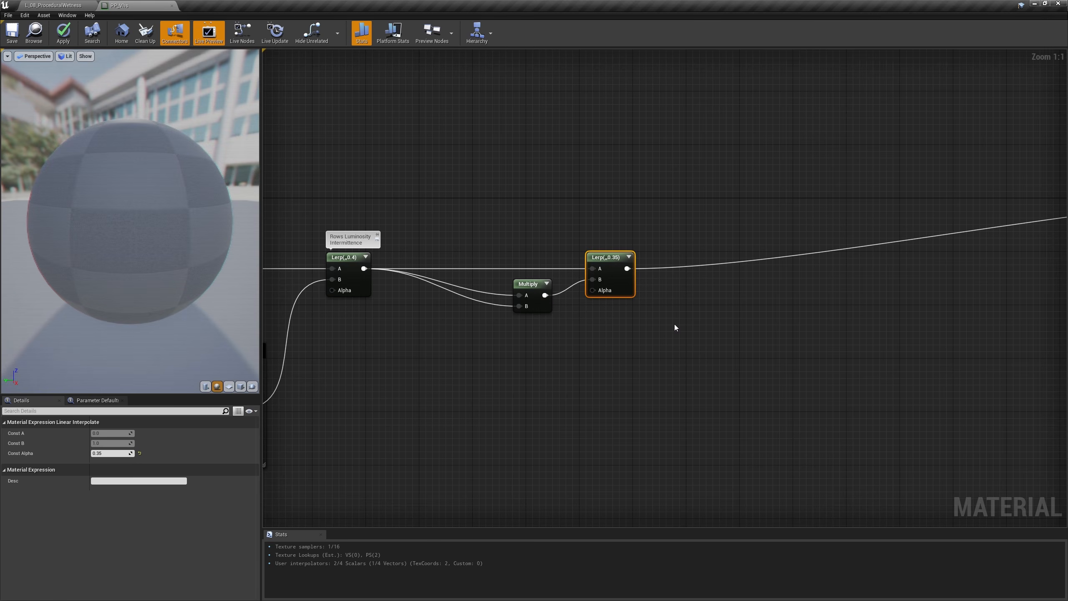
{"action": "left_click", "coordinate": [674, 324]}
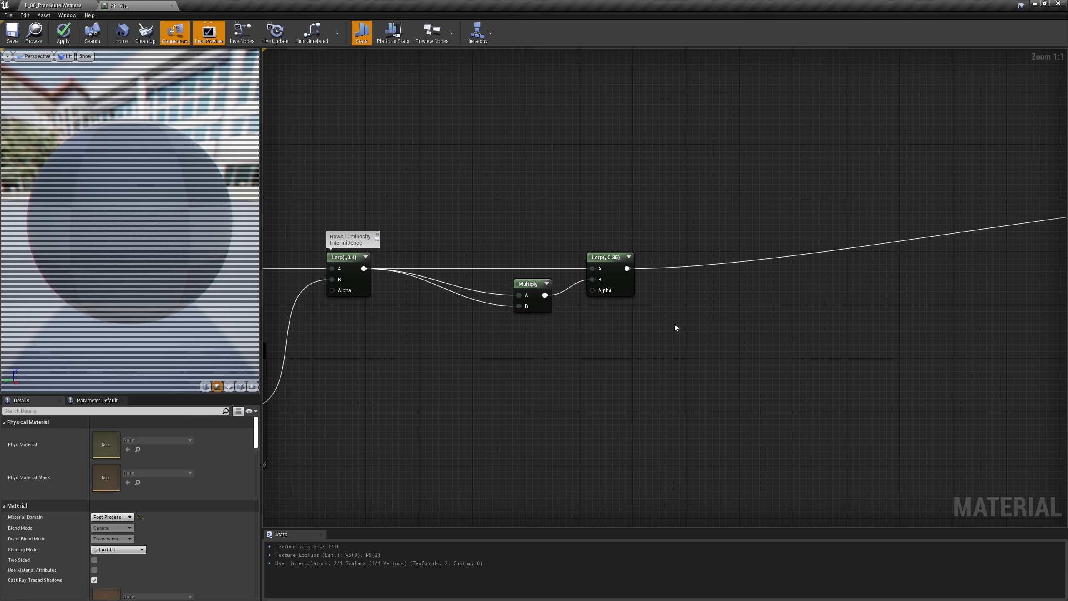
Step: Chain a Multiply and an Add node after the second Lerp, and set the Multiply's B constant to 0.95
{"action": "left_click", "coordinate": [697, 257]}
{"action": "left_click_drag", "start_coordinate": [627, 268], "coordinate": [766, 269]}
{"action": "left_click", "coordinate": [762, 254]}
{"action": "left_click", "coordinate": [722, 257]}
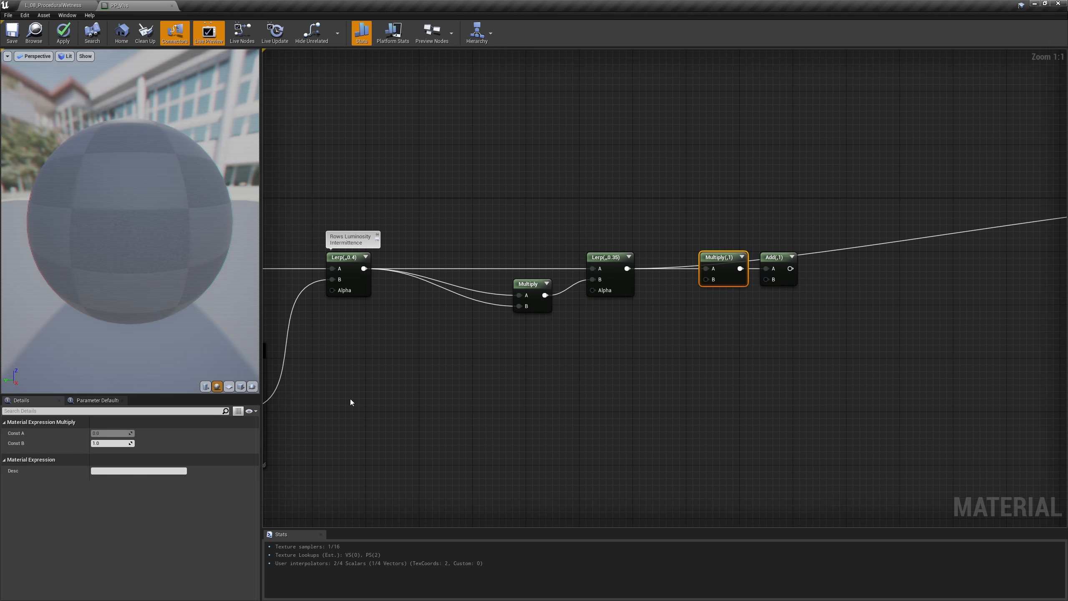
{"action": "left_click", "coordinate": [126, 444]}
{"action": "type", "text": "0.95"}
{"action": "key", "text": "Return"}
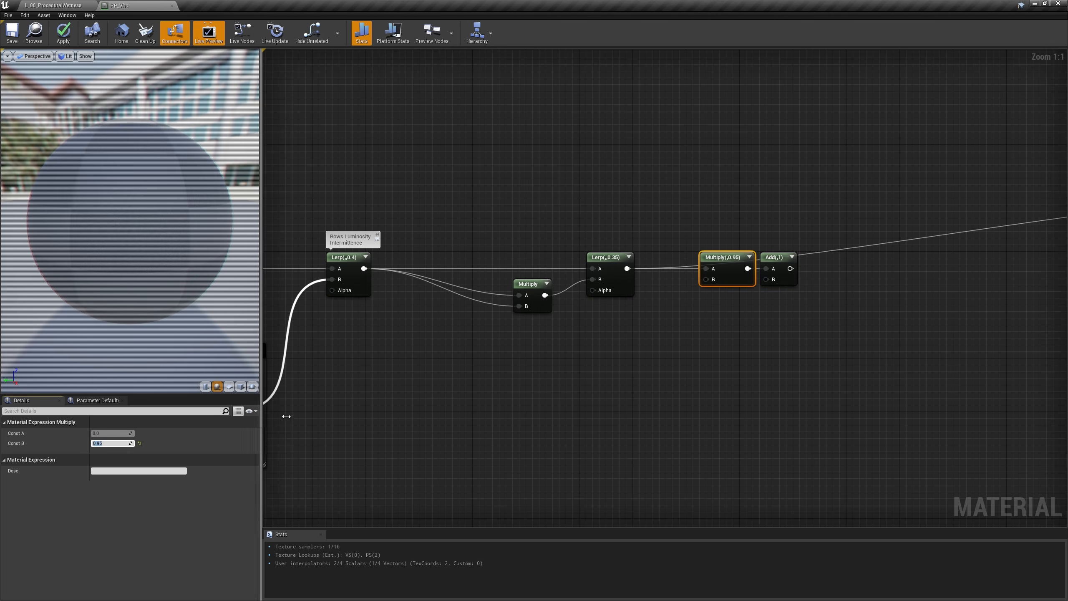
Step: Set the last Add node's B constant to 0.025 and connect its output to Emissive Color
{"action": "left_click", "coordinate": [784, 283]}
{"action": "left_click", "coordinate": [116, 444]}
{"action": "type", "text": "0.025"}
{"action": "key", "text": "Return"}
{"action": "right_click", "coordinate": [801, 268]}
{"action": "left_click", "coordinate": [844, 321]}
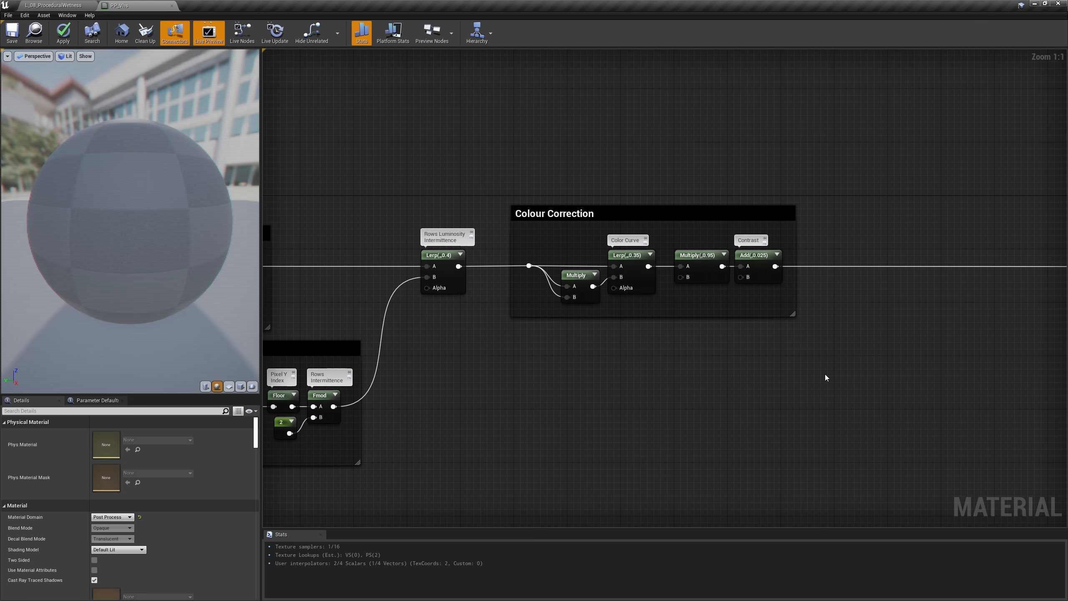
Step: Copy the Horizontal Intermittence nodes from TexCoord and ViewSize through Floor, and paste them below the Colour Correction group
{"action": "right_click_drag", "start_coordinate": [824, 374], "coordinate": [799, 256]}
{"action": "right_click_drag", "start_coordinate": [687, 370], "coordinate": [941, 381]}
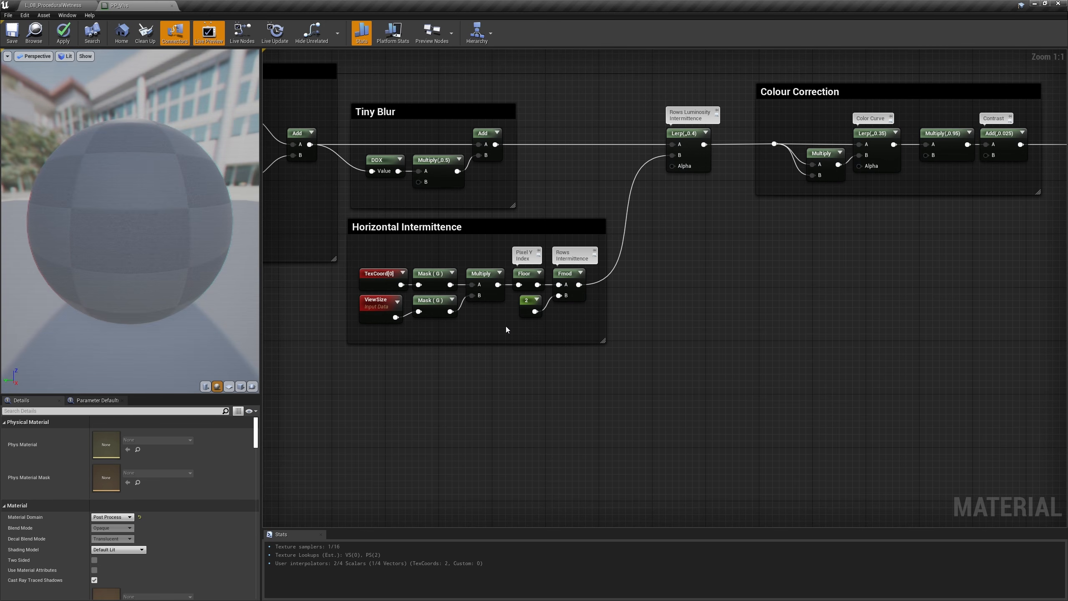
{"action": "left_click_drag", "start_coordinate": [506, 326], "coordinate": [360, 264]}
{"action": "left_click", "coordinate": [522, 278], "text": "shift"}
{"action": "right_click_drag", "start_coordinate": [859, 352], "coordinate": [583, 360]}
{"action": "key", "text": "ctrl+v"}
Step: Replace the copied Mask nodes with direct links from TexCoord and ViewSize to the Multiply, and move Multiply and Floor closer
{"action": "left_click_drag", "start_coordinate": [499, 320], "coordinate": [570, 381]}
{"action": "key", "text": "Delete"}
{"action": "left_click_drag", "start_coordinate": [537, 306], "coordinate": [609, 305]}
{"action": "left_click_drag", "start_coordinate": [532, 339], "coordinate": [608, 316]}
{"action": "left_click_drag", "start_coordinate": [693, 339], "coordinate": [623, 286]}
{"action": "left_click_drag", "start_coordinate": [629, 297], "coordinate": [581, 294]}
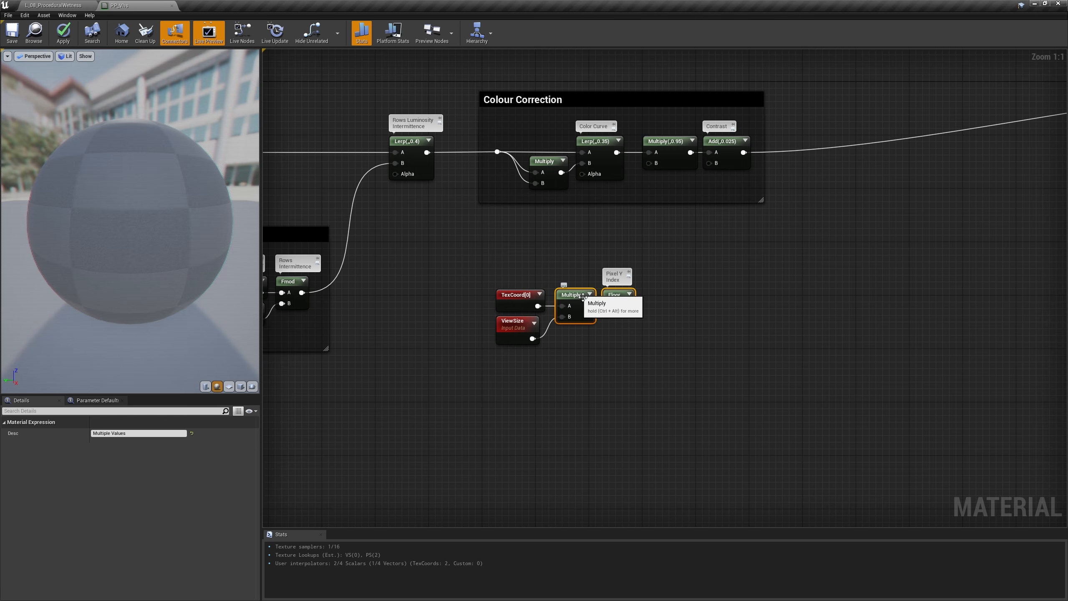
Step: Change the comment above the copied Floor node to "Pixel 2D Index"
{"action": "left_click", "coordinate": [616, 277]}
{"action": "type", "text": "Pixel"}
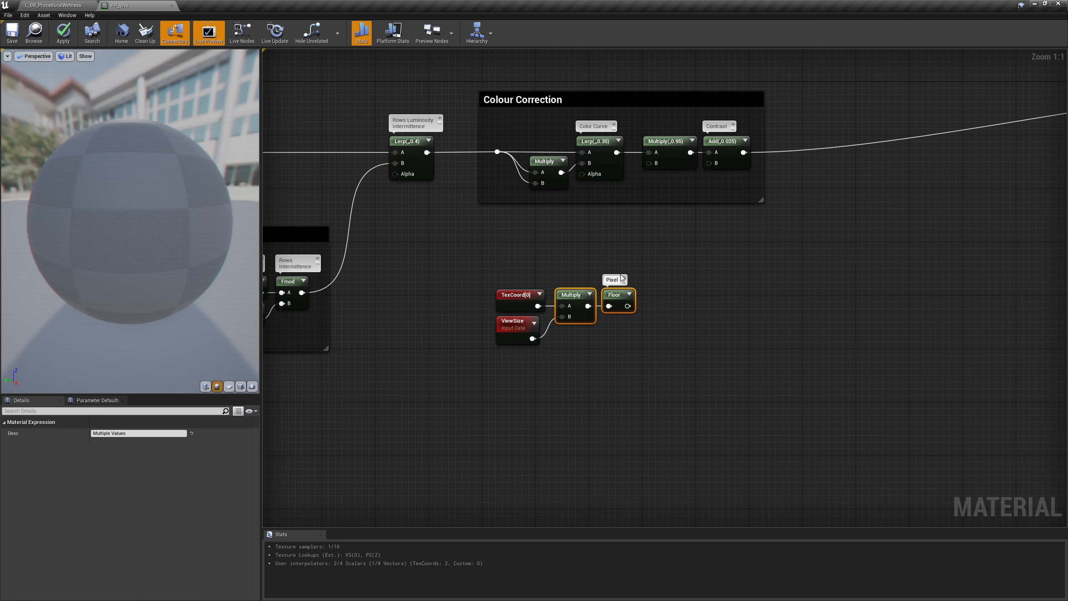
{"action": "type", "text": " X Index"}
{"action": "key", "text": "Return"}
{"action": "left_click", "coordinate": [751, 329]}
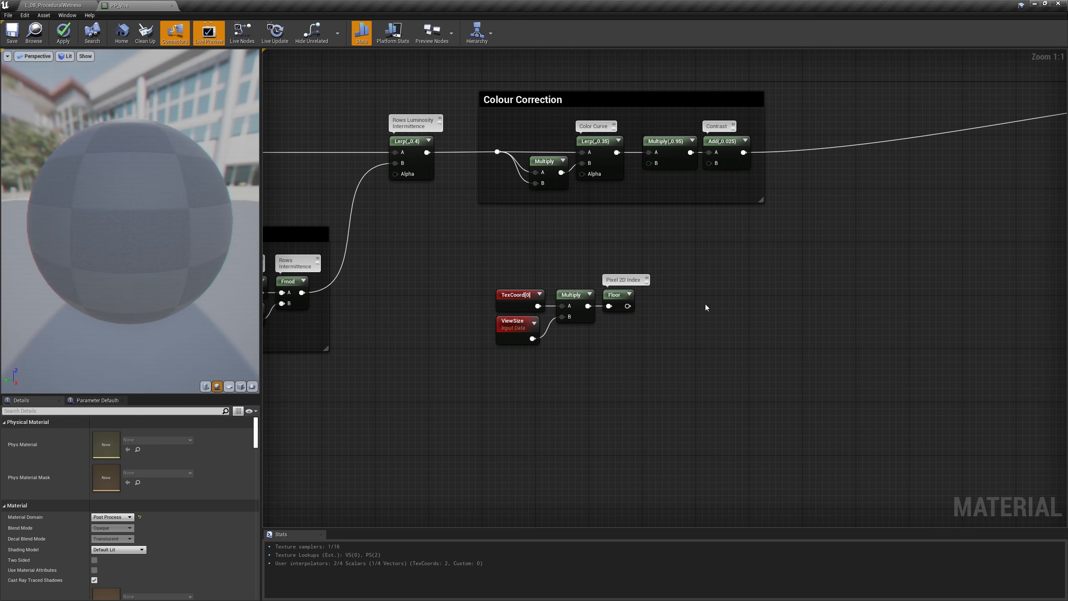
Step: Multiply the Floor output by a two-component constant of 0.25, 0.5
{"action": "left_click", "coordinate": [682, 295]}
{"action": "left_click_drag", "start_coordinate": [628, 306], "coordinate": [691, 308]}
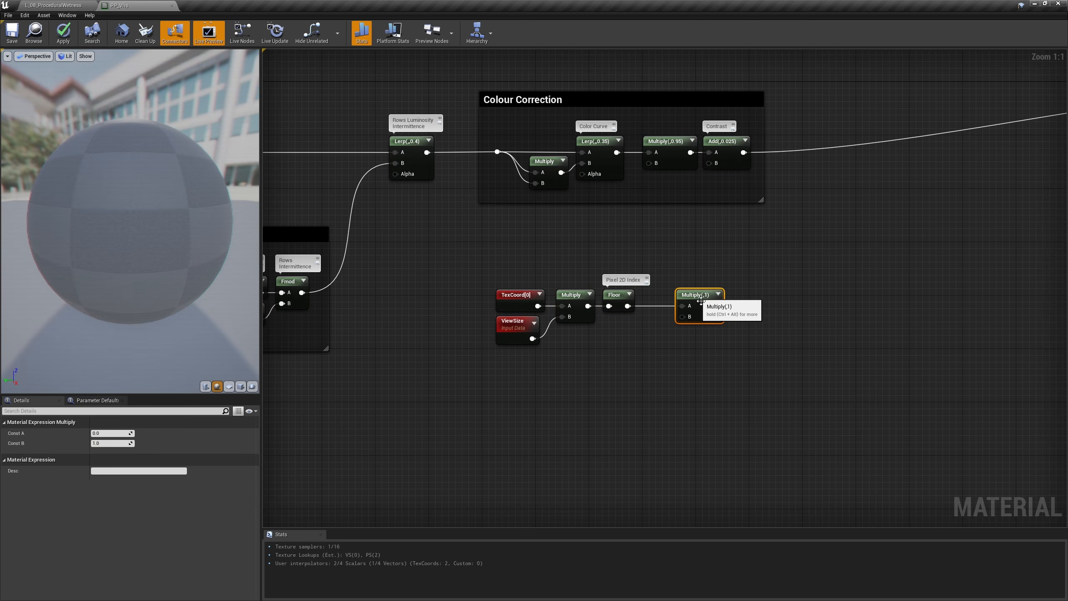
{"action": "left_click", "coordinate": [612, 322]}
{"action": "left_click", "coordinate": [113, 434]}
{"action": "type", "text": "0.25"}
{"action": "key", "text": "Tab"}
{"action": "type", "text": "0.5"}
{"action": "key", "text": "Return"}
{"action": "left_click_drag", "start_coordinate": [619, 330], "coordinate": [677, 298]}
Step: Feed the last Multiply into a new AppendVector node and create a constant of 0 for its B input
{"action": "right_click", "coordinate": [759, 302]}
{"action": "type", "text": "append"}
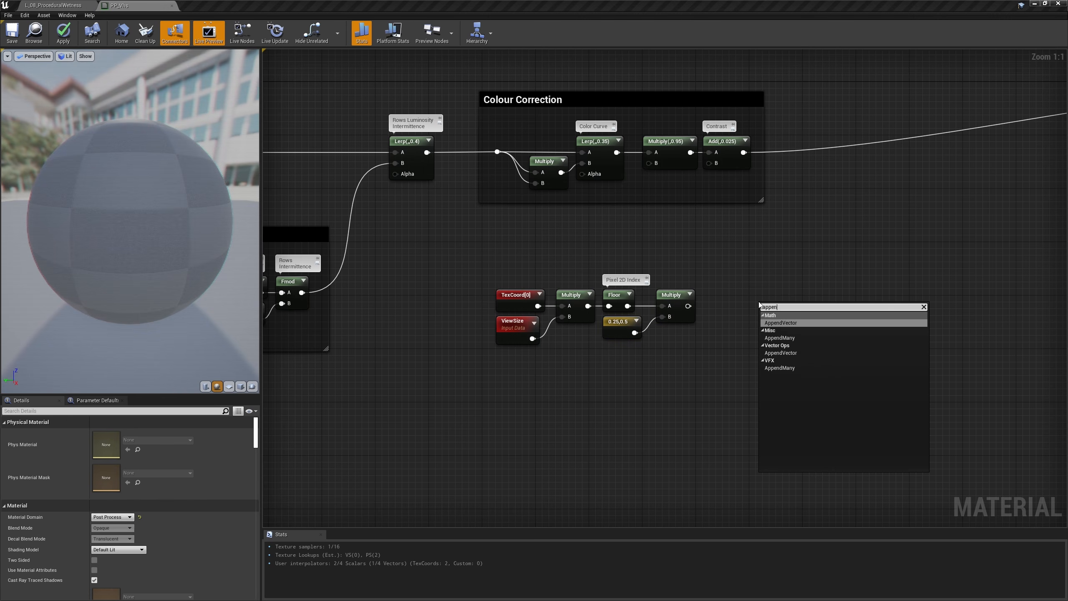
{"action": "key", "text": "Return"}
{"action": "left_click_drag", "start_coordinate": [688, 306], "coordinate": [766, 298]}
{"action": "key", "text": "1"}
{"action": "left_click", "coordinate": [717, 317]}
Step: Attach a Vector Noise node to the Append output and connect the noise to Emissive Color
{"action": "left_click_drag", "start_coordinate": [732, 331], "coordinate": [808, 306]}
{"action": "type", "text": "vector"}
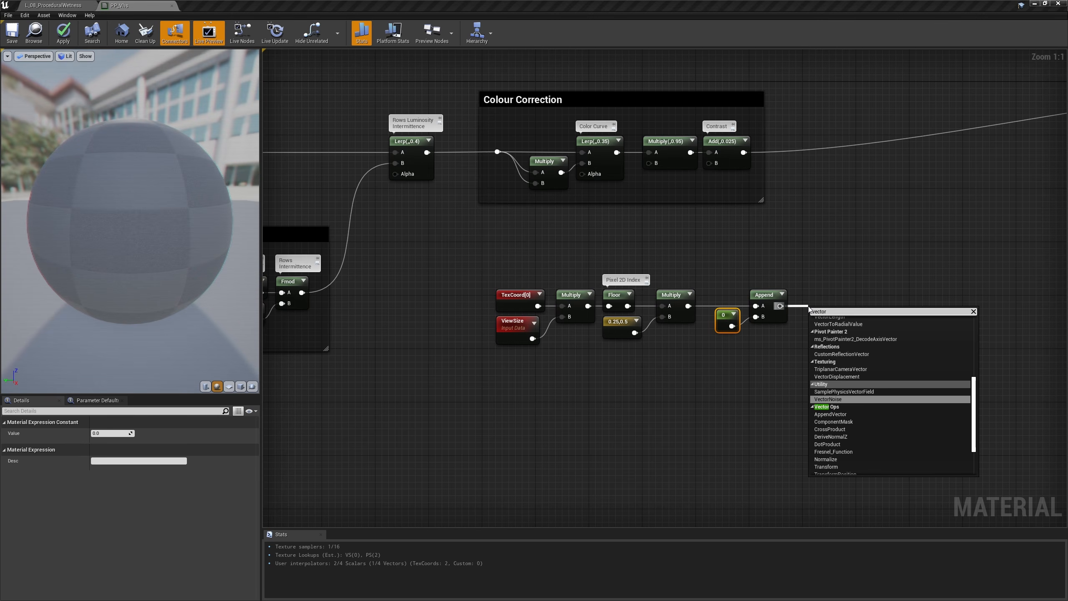
{"action": "key", "text": "Return"}
{"action": "left_click_drag", "start_coordinate": [809, 310], "coordinate": [797, 293]}
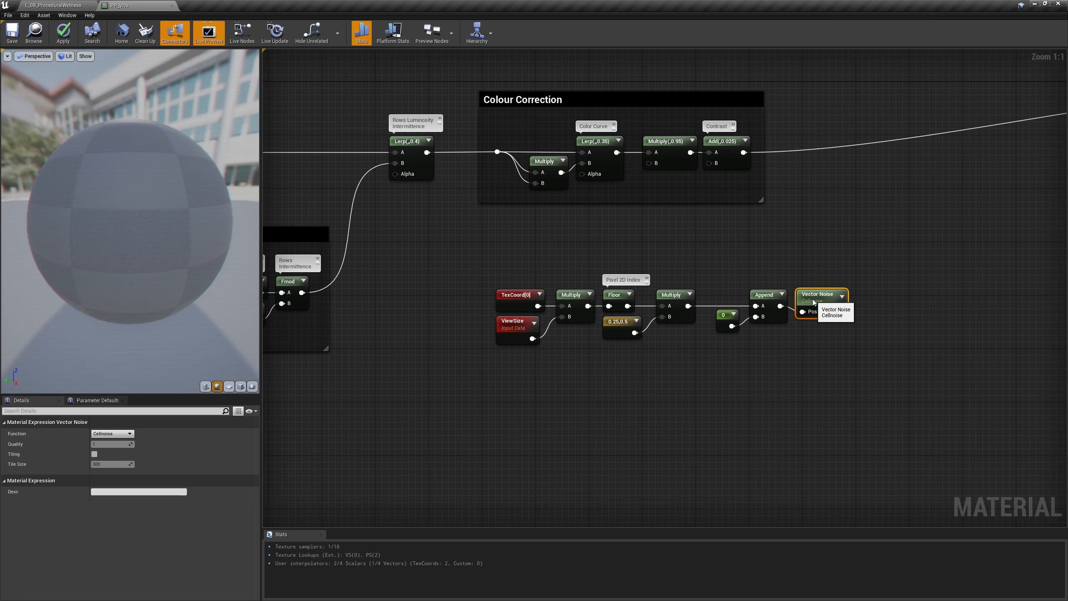
{"action": "right_click", "coordinate": [840, 312]}
{"action": "left_click", "coordinate": [869, 323]}
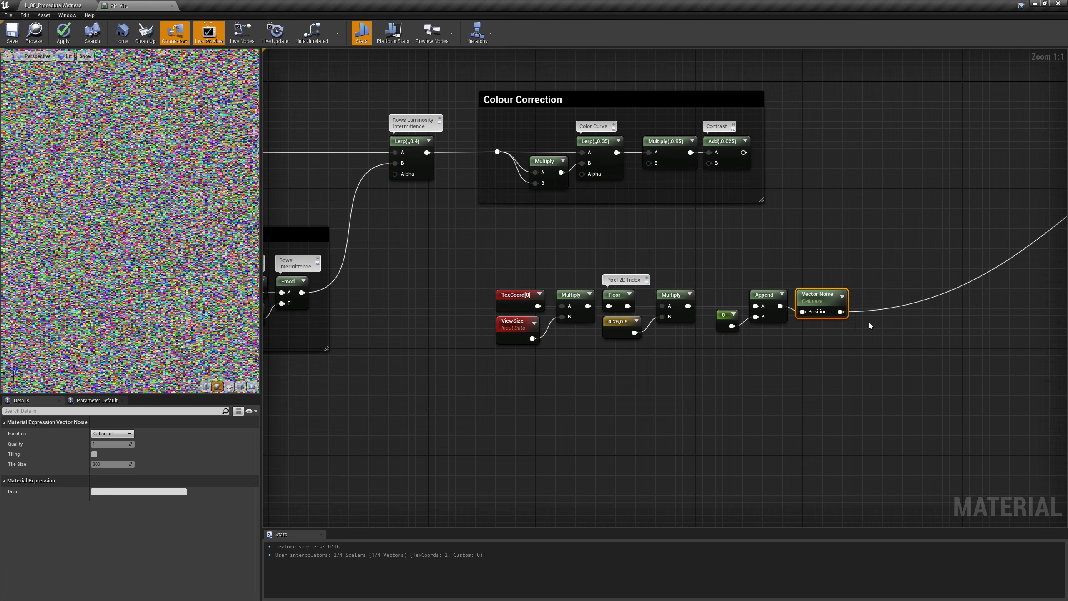
{"action": "left_click", "coordinate": [862, 385]}
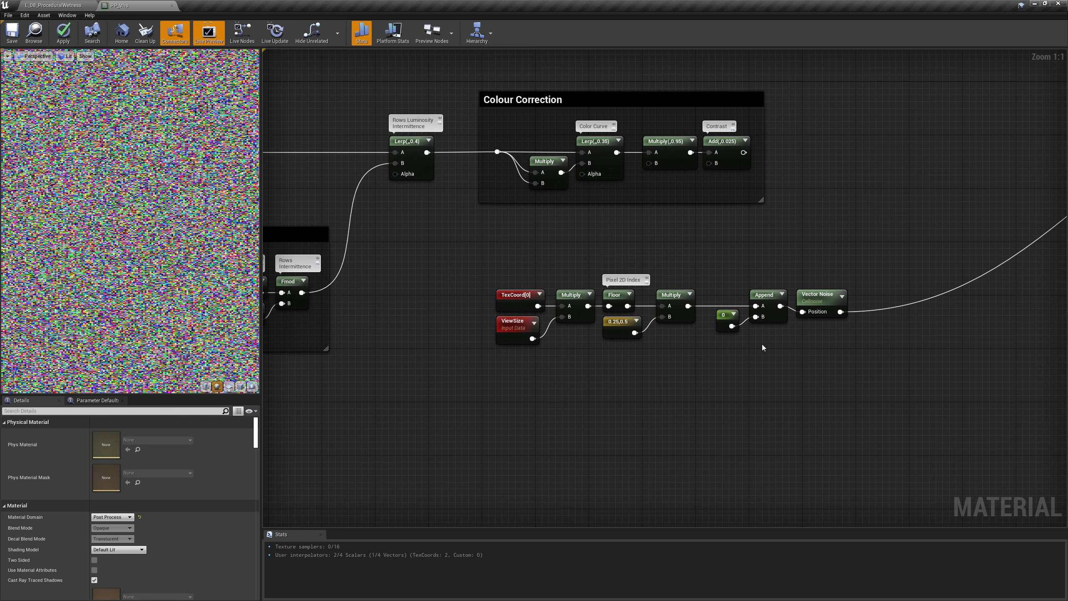
Step: Replace the 0 constant on Append's B input with a Time node multiplied by 24
{"action": "left_click", "coordinate": [731, 319]}
{"action": "key", "text": "Delete"}
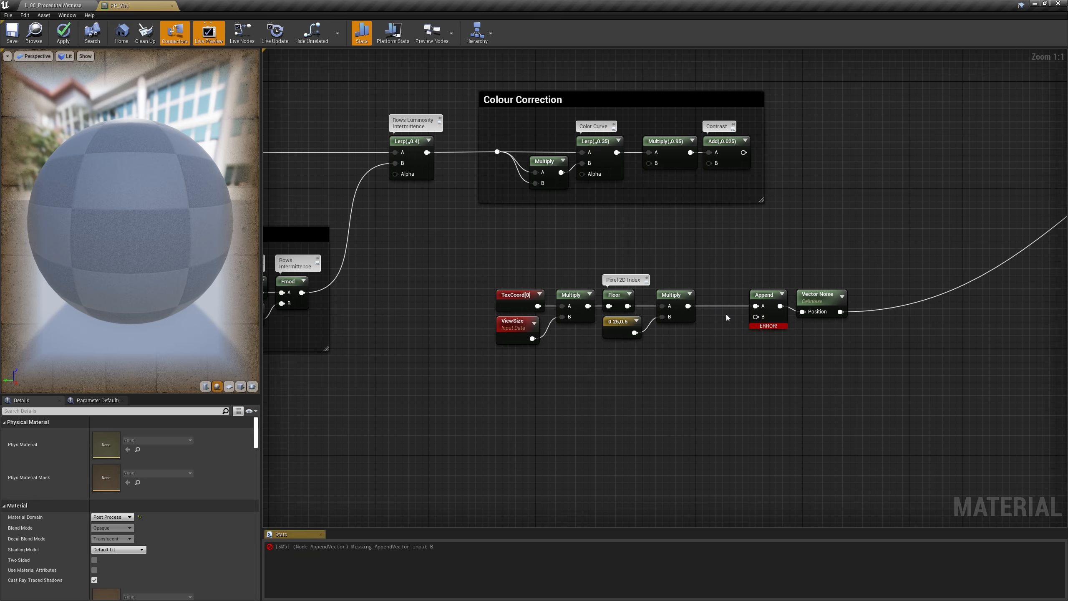
{"action": "right_click", "coordinate": [623, 360]}
{"action": "type", "text": "time"}
{"action": "key", "text": "Return"}
{"action": "left_click_drag", "start_coordinate": [635, 364], "coordinate": [664, 359]}
{"action": "key", "text": "m"}
{"action": "left_click", "coordinate": [658, 342]}
{"action": "left_click", "coordinate": [125, 444]}
{"action": "type", "text": "0.2"}
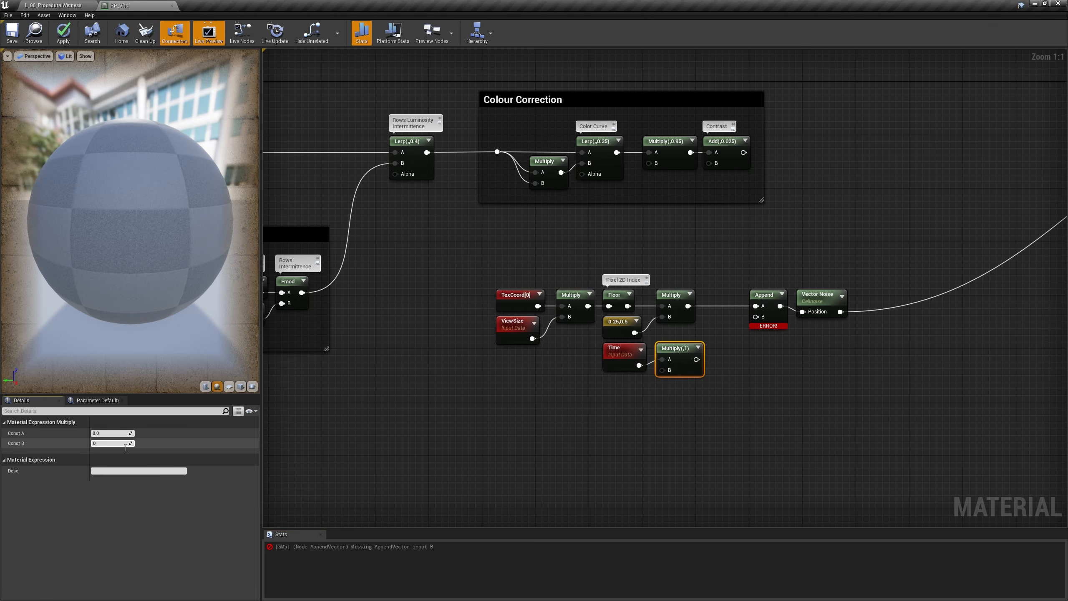
{"action": "key", "text": "Return"}
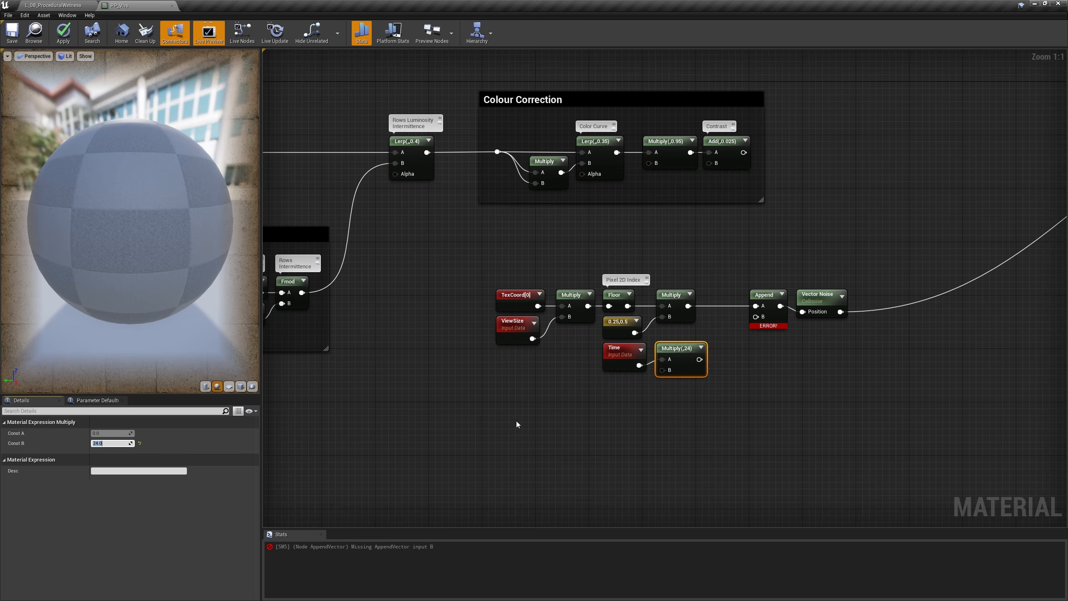
{"action": "left_click_drag", "start_coordinate": [700, 358], "coordinate": [761, 319]}
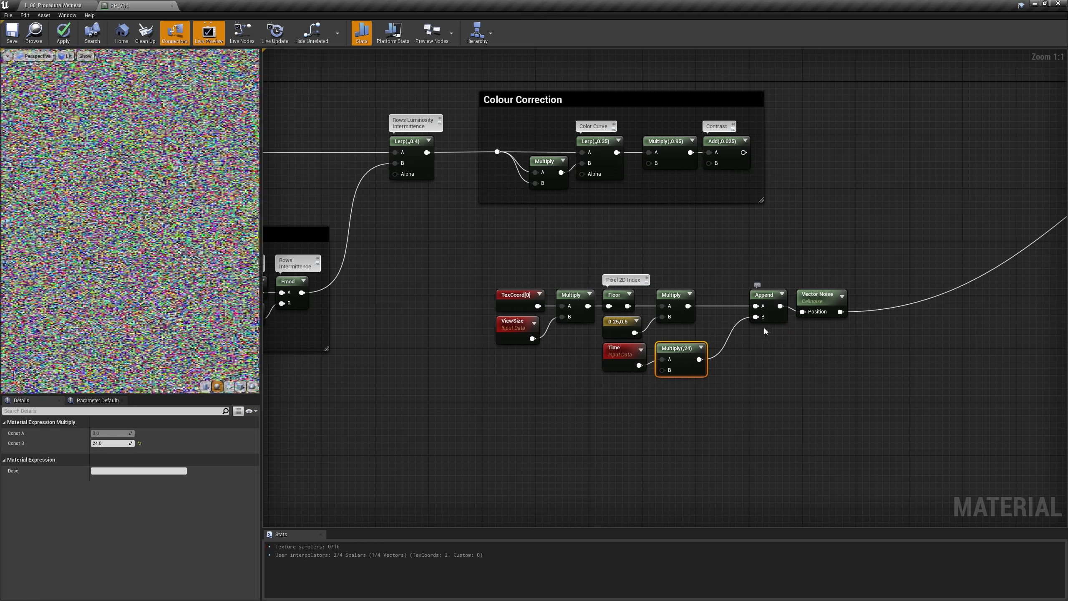
{"action": "left_click", "coordinate": [823, 364]}
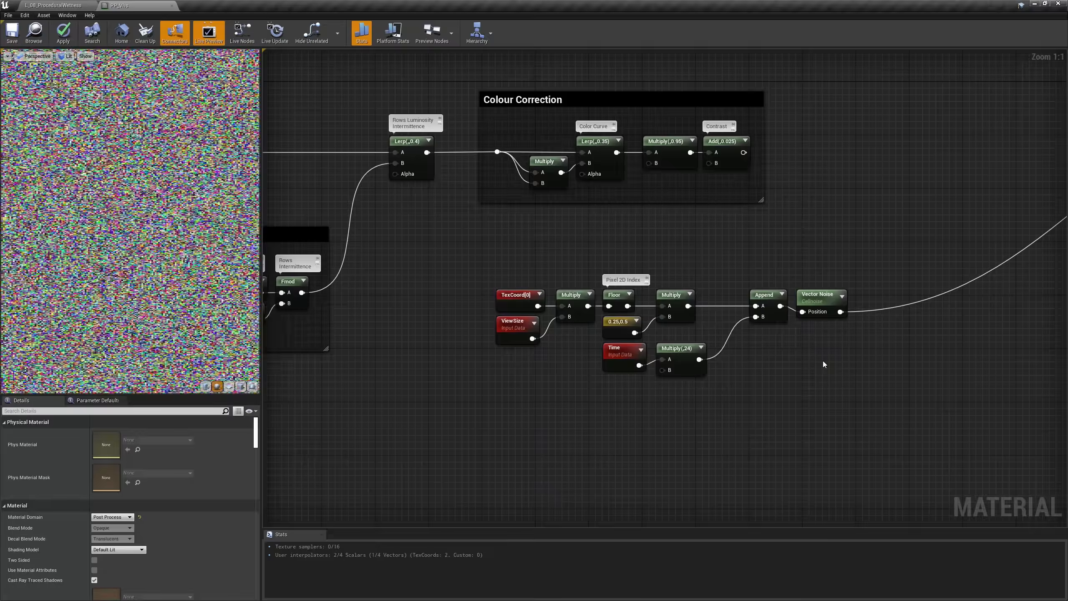
Step: Blend the Colour Correction output with the Vector Noise through a new Lerp, and connect it to Emissive Color
{"action": "left_click", "coordinate": [888, 133]}
{"action": "left_click_drag", "start_coordinate": [759, 152], "coordinate": [913, 141]}
{"action": "left_click_drag", "start_coordinate": [841, 312], "coordinate": [900, 174]}
{"action": "right_click", "coordinate": [928, 153]}
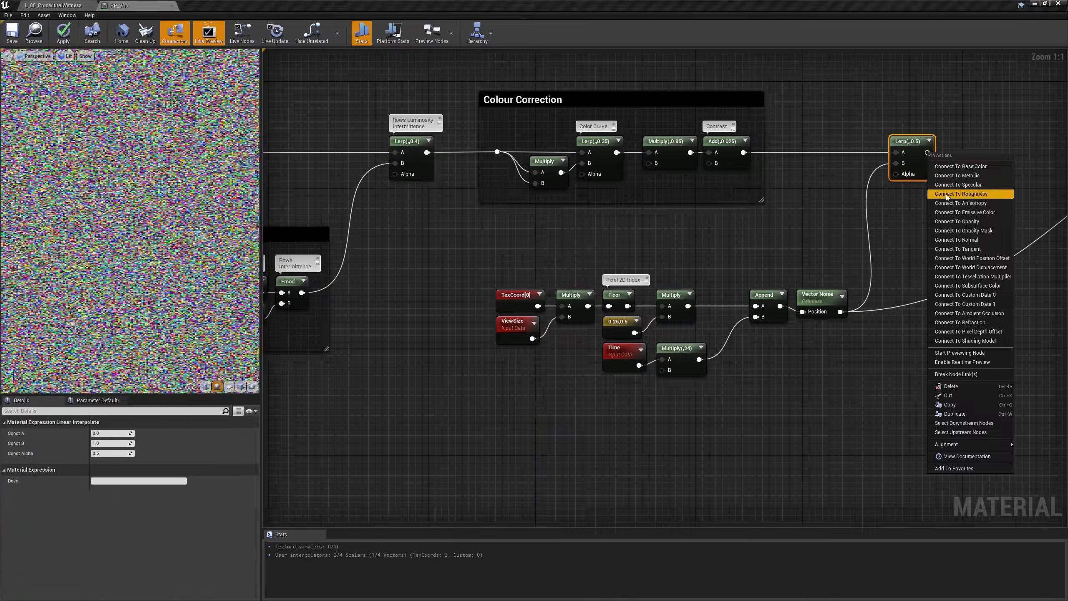
{"action": "left_click", "coordinate": [950, 211]}
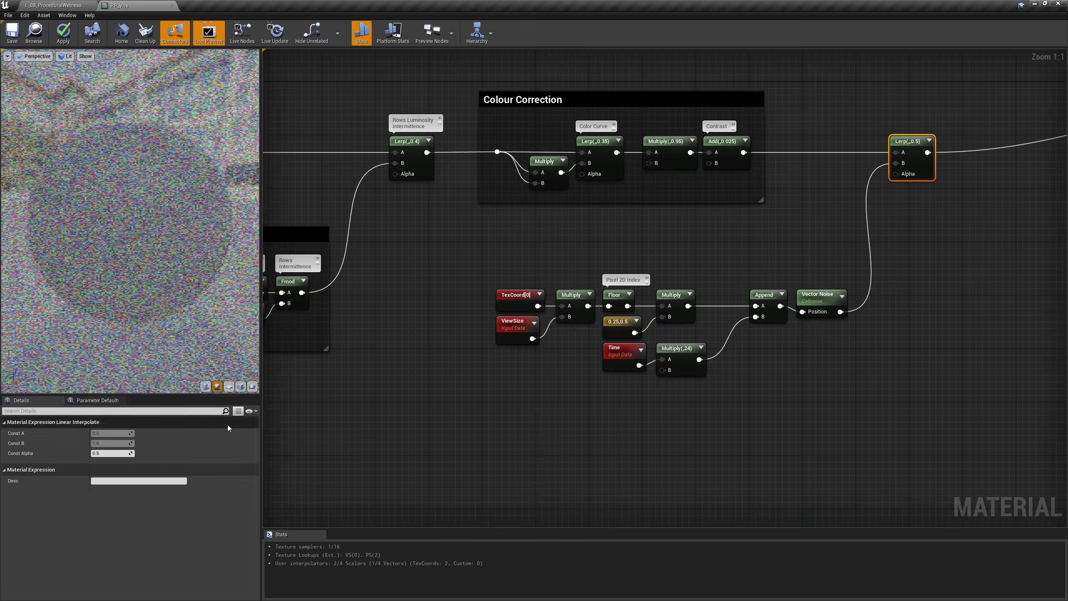
Step: Try several blend strengths on the noise Lerp and settle on a constant alpha of 0.025
{"action": "left_click", "coordinate": [118, 454]}
{"action": "type", "text": "1"}
{"action": "key", "text": "Return"}
{"action": "type", "text": "0.4"}
{"action": "key", "text": "Return"}
{"action": "type", "text": "0.2"}
{"action": "key", "text": "Return"}
{"action": "type", "text": "0.1"}
{"action": "key", "text": "Return"}
{"action": "type", "text": "0.025"}
{"action": "key", "text": "Return"}
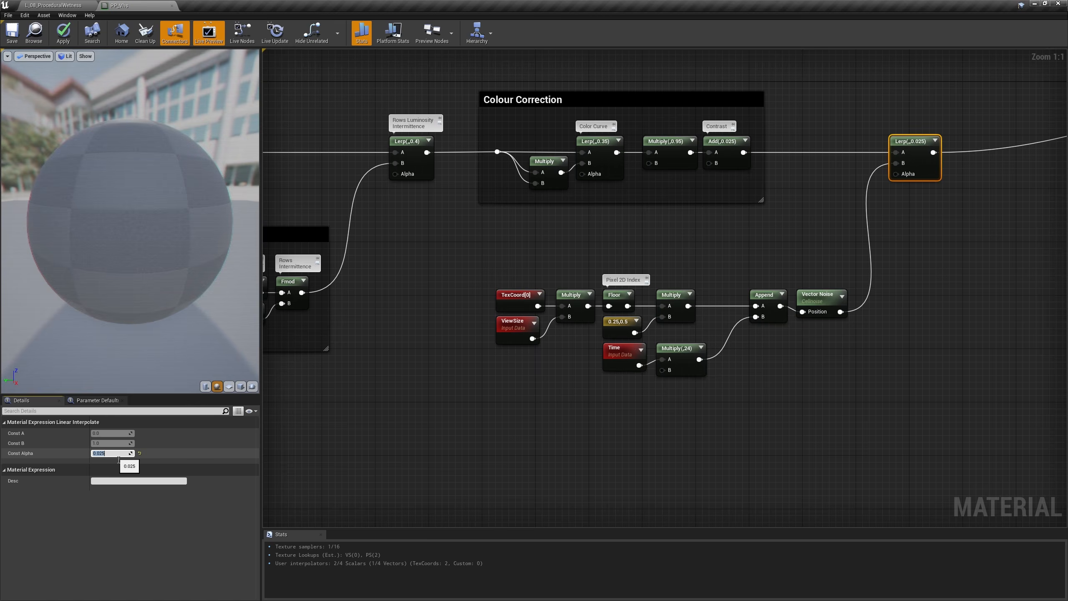
{"action": "left_click", "coordinate": [856, 386]}
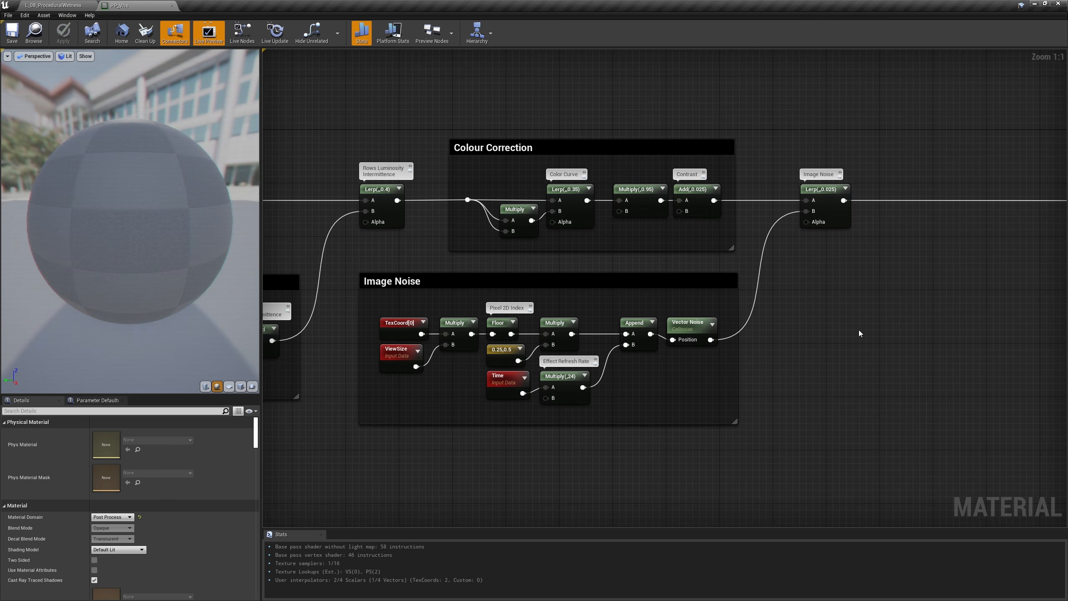
Step: Copy the Horizontal Intermittence nodes from TexCoord and ViewSize through Floor, and paste them below that group
{"action": "right_click_drag", "start_coordinate": [859, 330], "coordinate": [816, 247]}
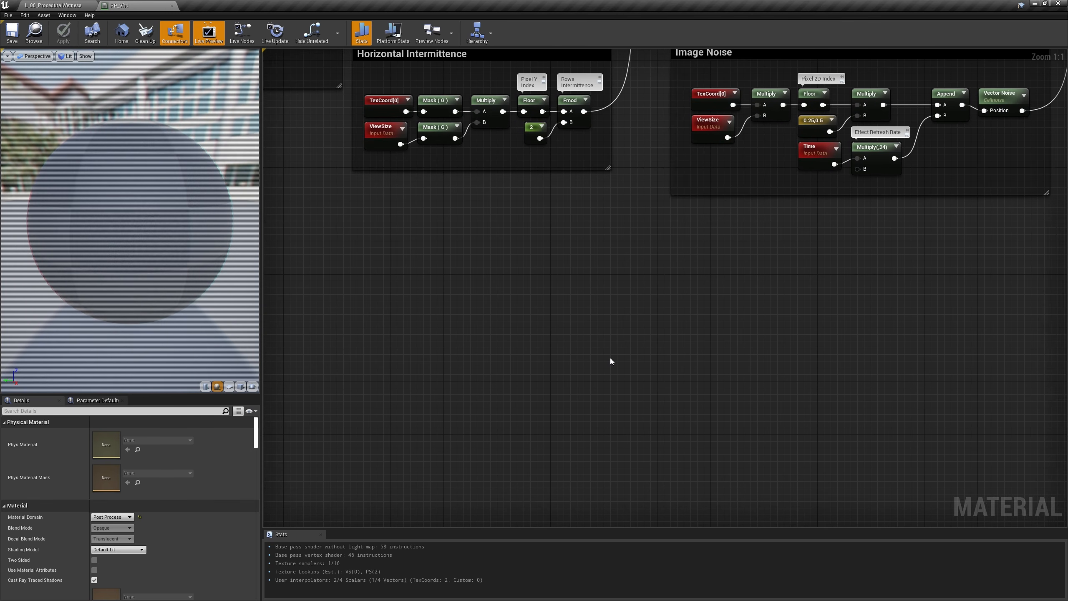
{"action": "left_click_drag", "start_coordinate": [360, 83], "coordinate": [552, 162]}
{"action": "key", "text": "ctrl+c"}
{"action": "key", "text": "ctrl+v"}
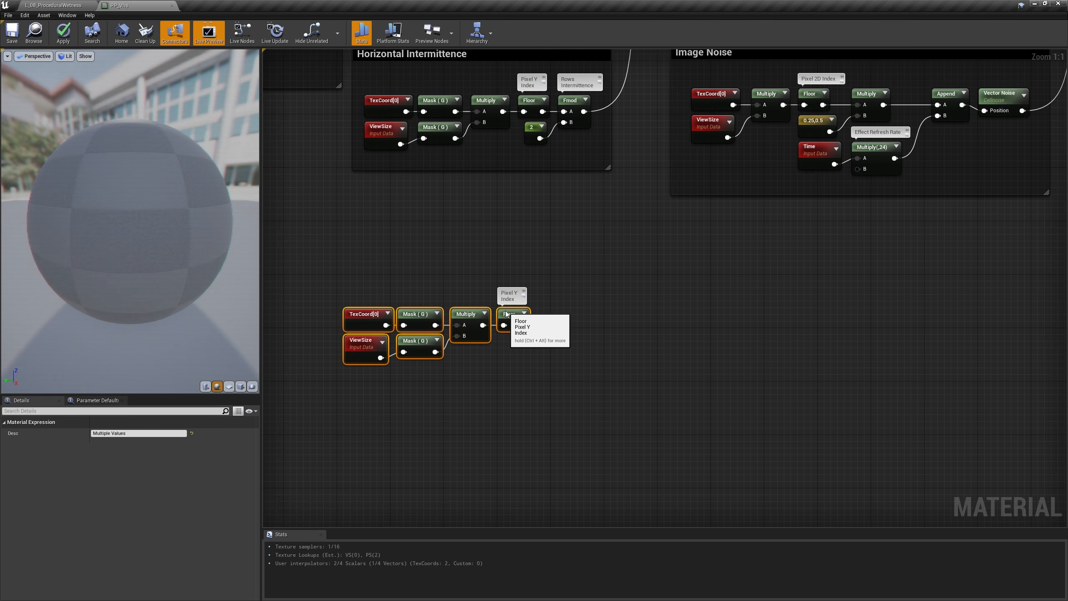
Step: Add an AppendVector node that takes a constant of 0 as A and the pasted Floor output as B
{"action": "right_click", "coordinate": [576, 284]}
{"action": "type", "text": "appendv"}
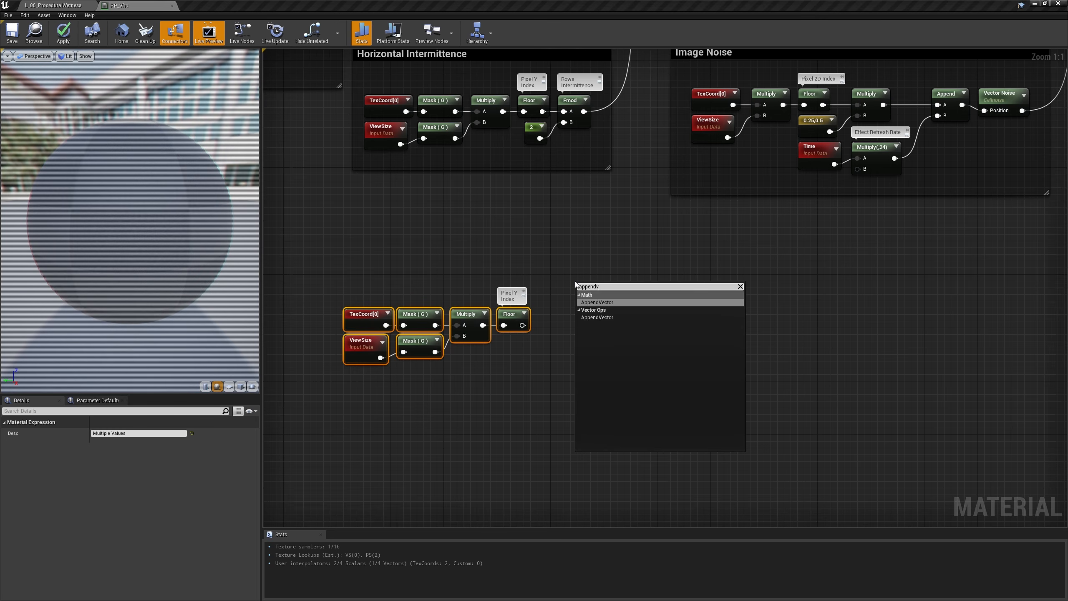
{"action": "key", "text": "Return"}
{"action": "key", "text": "1"}
{"action": "left_click", "coordinate": [545, 282]}
{"action": "left_click_drag", "start_coordinate": [559, 296], "coordinate": [582, 297]}
{"action": "left_click_drag", "start_coordinate": [557, 289], "coordinate": [586, 287]}
{"action": "left_click_drag", "start_coordinate": [523, 325], "coordinate": [581, 311]}
Step: Chain a second Append after the first, and feed its B input from duplicates of the Time and Multiply refresh-rate nodes
{"action": "key", "text": "ctrl+w"}
{"action": "mouse_move", "coordinate": [664, 295]}
{"action": "left_mouse_down"}
{"action": "mouse_move", "coordinate": [651, 289]}
{"action": "mouse_move", "coordinate": [644, 299]}
{"action": "left_mouse_up"}
{"action": "left_click_drag", "start_coordinate": [885, 193], "coordinate": [823, 167]}
{"action": "key", "text": "ctrl+w"}
{"action": "left_click_drag", "start_coordinate": [542, 353], "coordinate": [516, 353]}
{"action": "left_click_drag", "start_coordinate": [594, 352], "coordinate": [586, 313]}
{"action": "left_click", "coordinate": [592, 313]}
Step: Attach a Vector Noise node to the second Append and connect the row noise to Emissive Color
{"action": "left_click_drag", "start_coordinate": [669, 313], "coordinate": [692, 294]}
{"action": "type", "text": "ve"}
{"action": "key", "text": "Return"}
{"action": "right_click", "coordinate": [723, 303]}
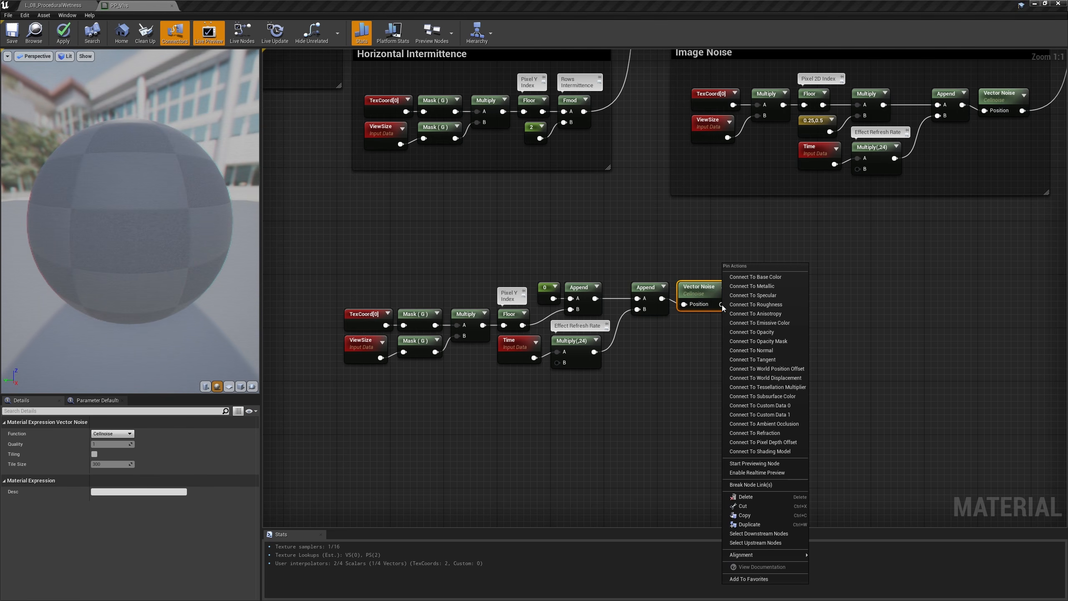
{"action": "left_click", "coordinate": [751, 324]}
{"action": "left_click", "coordinate": [778, 354]}
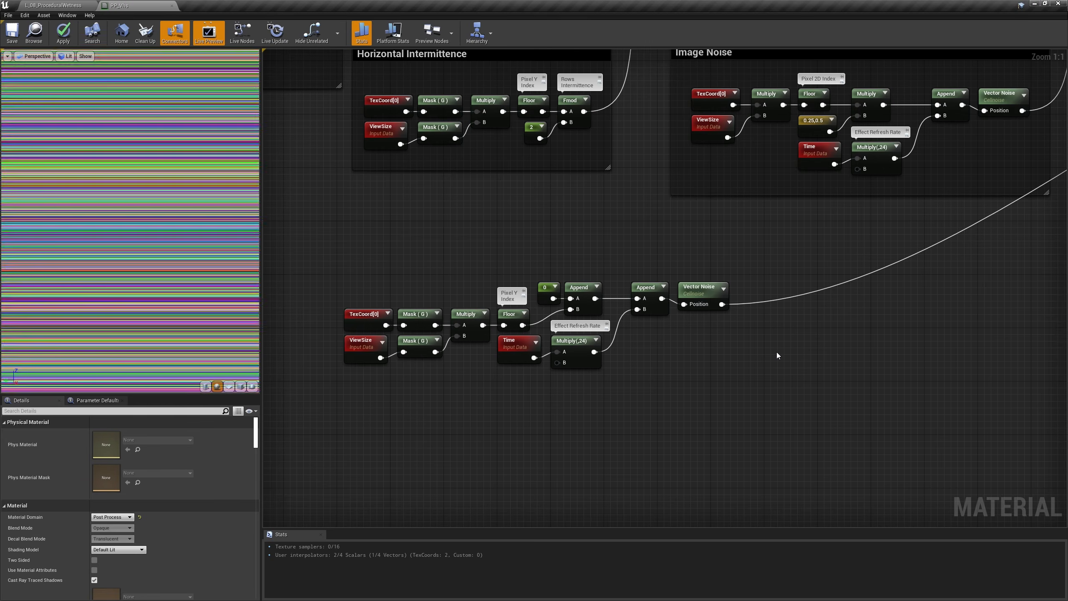
Step: Place a TexCoord node followed by a component mask that keeps only the R channel, beside the row noise
{"action": "key", "text": "u"}
{"action": "left_click", "coordinate": [798, 328]}
{"action": "key", "text": "shift+c"}
{"action": "left_click", "coordinate": [858, 330], "text": "shift"}
{"action": "left_click_drag", "start_coordinate": [839, 345], "coordinate": [820, 327]}
{"action": "left_click", "coordinate": [94, 443]}
{"action": "left_click_drag", "start_coordinate": [824, 335], "coordinate": [811, 315]}
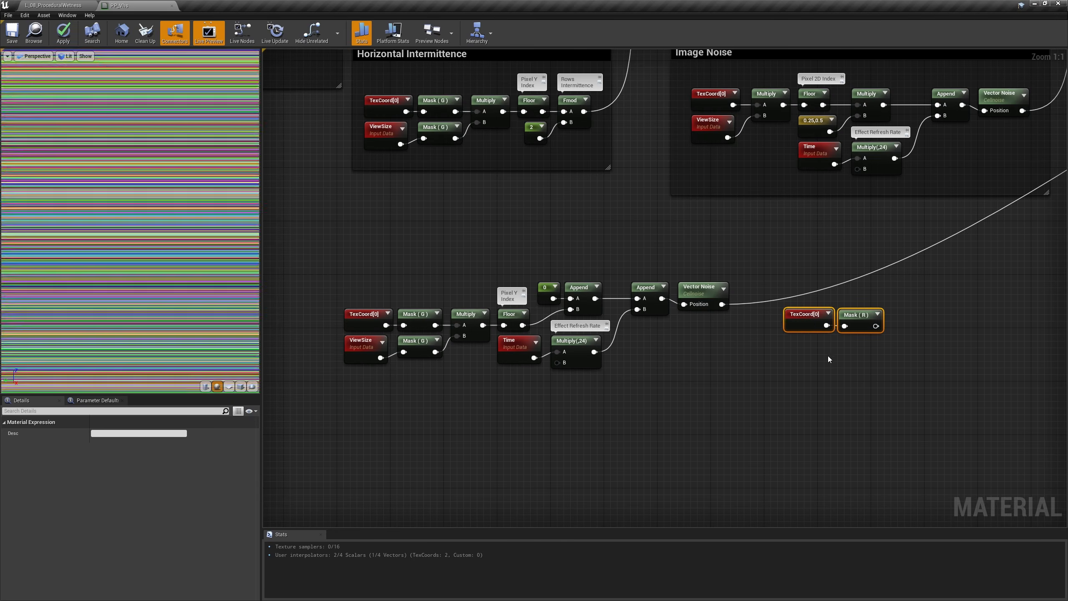
{"action": "left_click", "coordinate": [858, 316]}
Step: Mask the row noise's R channel with a duplicated Mask node, and clamp it with a Max node whose B constant is 0.0001
{"action": "key", "text": "ctrl+w"}
{"action": "left_click_drag", "start_coordinate": [722, 304], "coordinate": [805, 359]}
{"action": "mouse_move", "coordinate": [823, 349]}
{"action": "left_mouse_down"}
{"action": "mouse_move", "coordinate": [811, 342]}
{"action": "mouse_move", "coordinate": [841, 358]}
{"action": "left_mouse_up"}
{"action": "type", "text": "max"}
{"action": "key", "text": "Return"}
{"action": "left_click", "coordinate": [113, 443]}
{"action": "type", "text": "0.0001"}
{"action": "key", "text": "Return"}
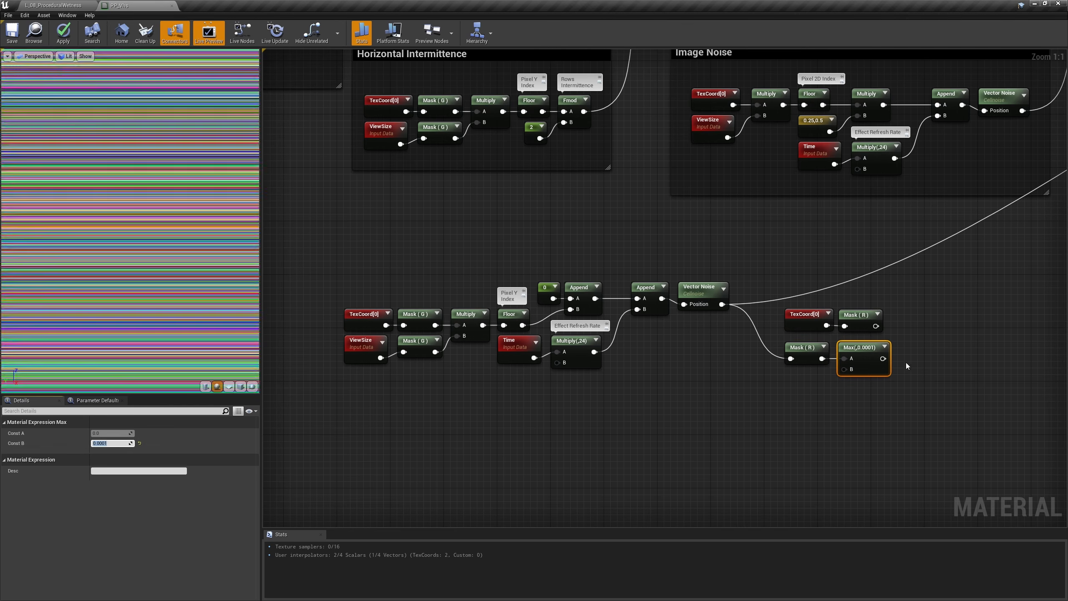
Step: Divide the masked TexCoord by the Max output and connect the Divide node to Emissive Color
{"action": "key", "text": "d"}
{"action": "left_click", "coordinate": [909, 313]}
{"action": "left_click_drag", "start_coordinate": [875, 326], "coordinate": [928, 327]}
{"action": "left_click_drag", "start_coordinate": [883, 359], "coordinate": [911, 336]}
{"action": "right_click", "coordinate": [931, 330]}
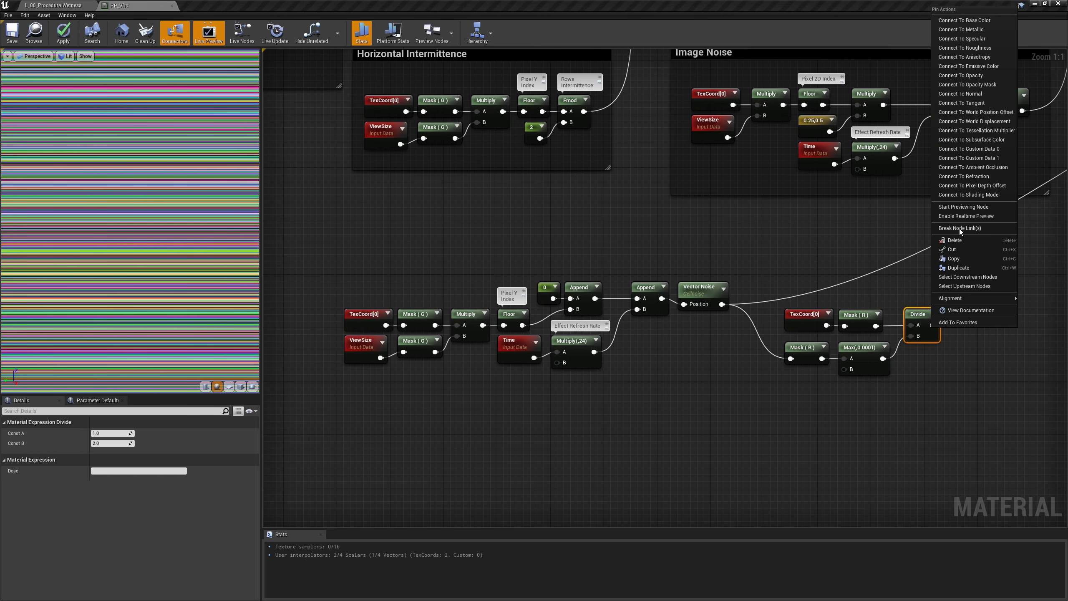
{"action": "left_click", "coordinate": [980, 67]}
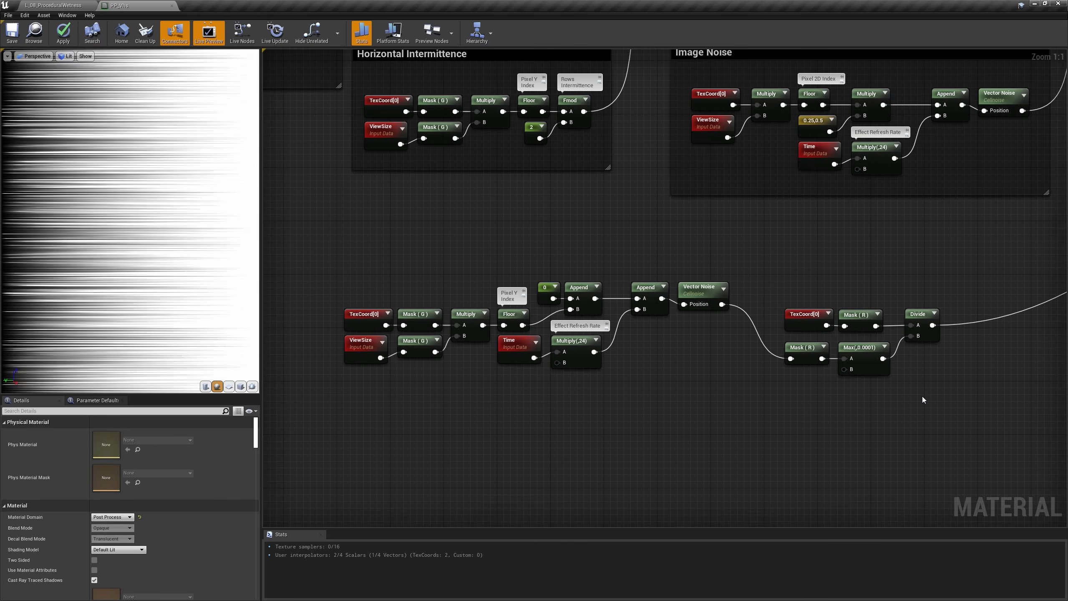
Step: Paste a copy of the noise Mask node, link it to the row Vector Noise, and switch it to the G channel
{"action": "left_click", "coordinate": [805, 352]}
{"action": "key", "text": "ctrl+c"}
{"action": "key", "text": "ctrl+v"}
{"action": "left_click_drag", "start_coordinate": [794, 285], "coordinate": [794, 292]}
{"action": "left_click_drag", "start_coordinate": [722, 303], "coordinate": [791, 298]}
{"action": "left_click", "coordinate": [94, 443]}
{"action": "left_click", "coordinate": [94, 433]}
Step: Add the G-masked noise to the Divide output and connect the Add node to Emissive Color
{"action": "left_click_drag", "start_coordinate": [807, 291], "coordinate": [965, 301]}
{"action": "key", "text": "a"}
{"action": "left_click", "coordinate": [956, 285]}
{"action": "left_click_drag", "start_coordinate": [933, 325], "coordinate": [963, 311]}
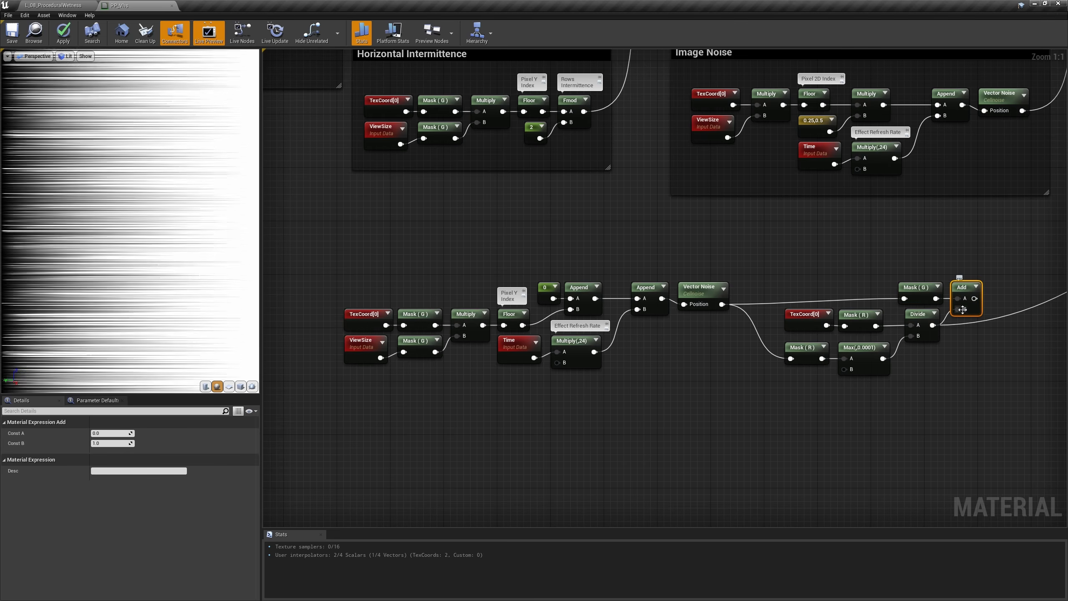
{"action": "right_click", "coordinate": [975, 299]}
{"action": "left_click", "coordinate": [994, 323]}
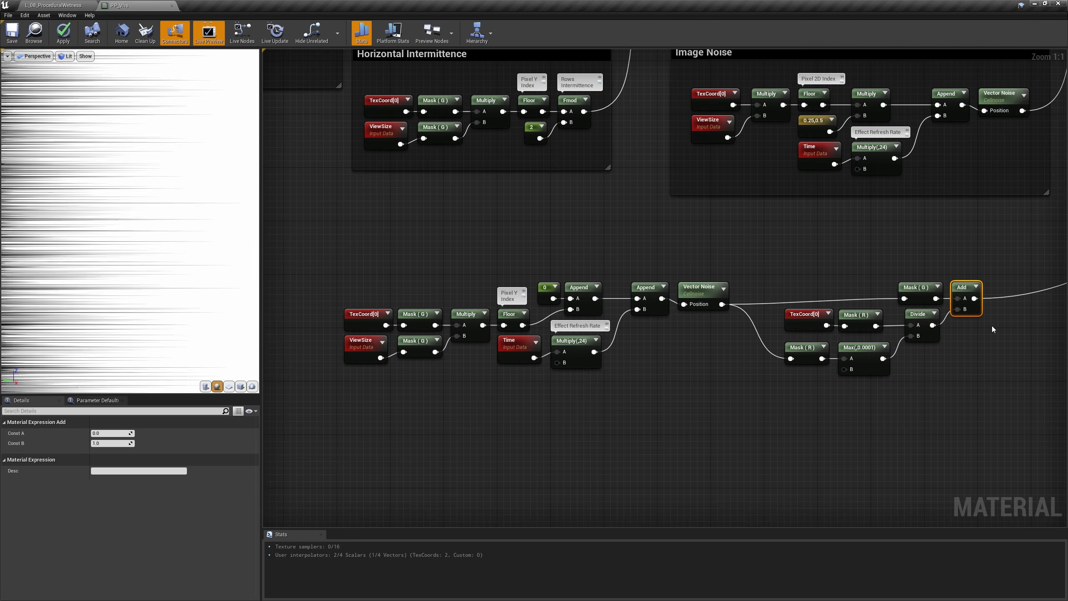
{"action": "left_click", "coordinate": [975, 383]}
Step: Pass the Add output through Sine and ConstantBiasScale nodes, and connect the result to Emissive Color
{"action": "right_click_drag", "start_coordinate": [976, 383], "coordinate": [727, 398]}
{"action": "left_click_drag", "start_coordinate": [726, 314], "coordinate": [770, 319]}
{"action": "type", "text": "sine"}
{"action": "key", "text": "Return"}
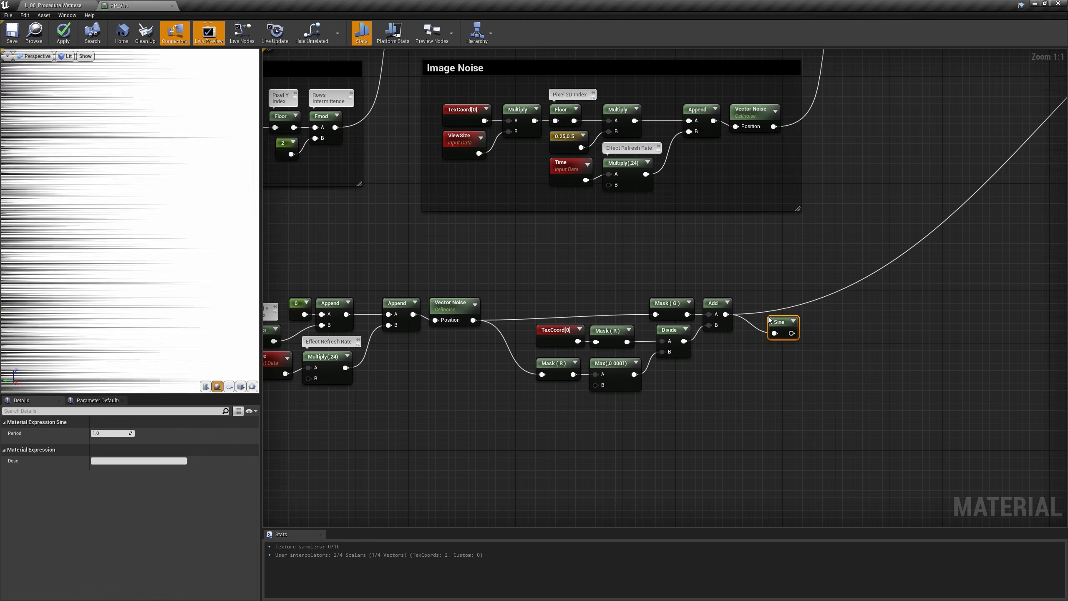
{"action": "left_click_drag", "start_coordinate": [777, 313], "coordinate": [812, 306]}
{"action": "type", "text": "bias"}
{"action": "key", "text": "Return"}
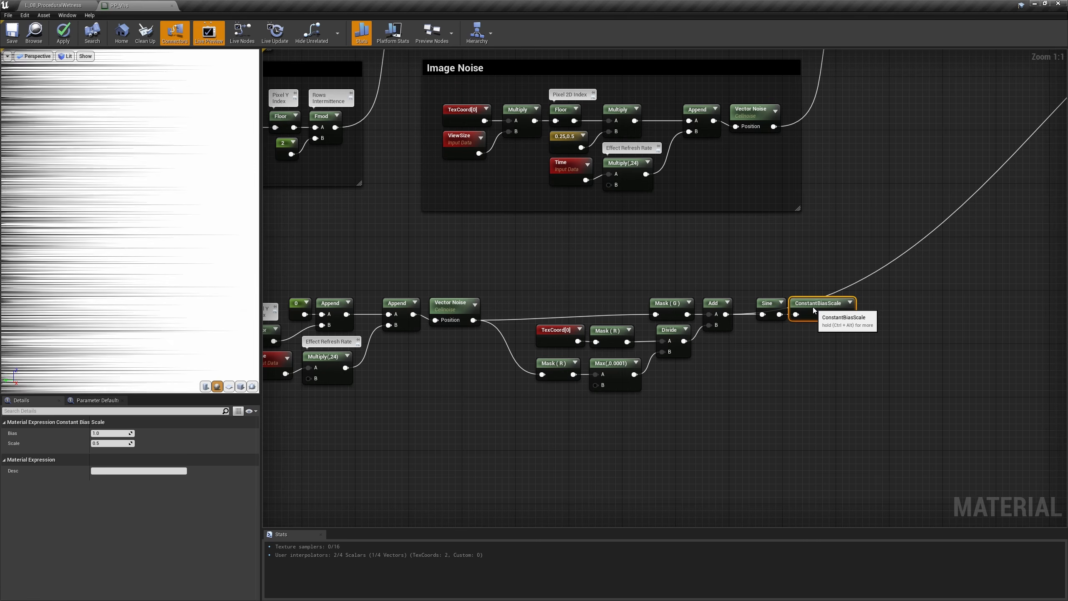
{"action": "right_click", "coordinate": [848, 315]}
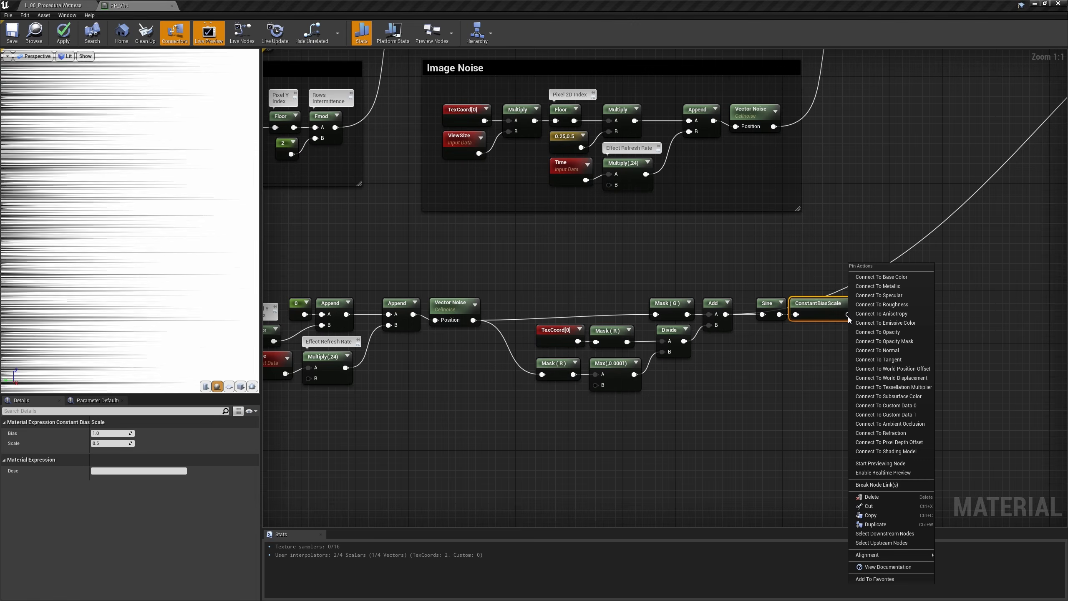
{"action": "left_click", "coordinate": [881, 322]}
{"action": "left_click", "coordinate": [888, 385]}
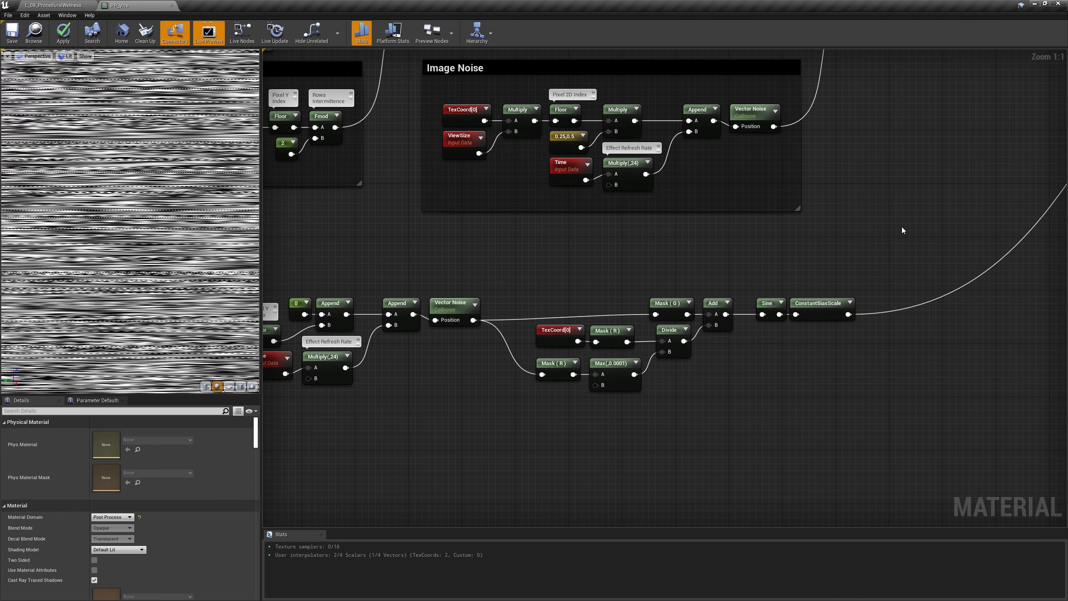
Step: Create a magenta three-component constant of 1, 0, 1 above ConstantBiasScale, and invert it with a One Minus node
{"action": "left_click", "coordinate": [902, 228]}
{"action": "left_click", "coordinate": [805, 210]}
{"action": "left_click", "coordinate": [121, 444]}
{"action": "type", "text": "1"}
{"action": "left_click", "coordinate": [109, 463]}
{"action": "type", "text": "1"}
{"action": "left_click", "coordinate": [875, 238]}
{"action": "mouse_move", "coordinate": [857, 227]}
{"action": "left_mouse_down"}
{"action": "mouse_move", "coordinate": [916, 246]}
{"action": "mouse_move", "coordinate": [860, 288]}
{"action": "mouse_move", "coordinate": [832, 285]}
{"action": "mouse_move", "coordinate": [852, 212]}
{"action": "left_mouse_up"}
{"action": "key", "text": "o"}
Step: Blend magenta and its inverse through a Lerp driven by ConstantBiasScale as alpha, and connect it to Emissive Color
{"action": "left_click", "coordinate": [856, 277]}
{"action": "left_click", "coordinate": [835, 265], "text": "ctrl"}
{"action": "left_click_drag", "start_coordinate": [926, 236], "coordinate": [960, 195]}
{"action": "left_click_drag", "start_coordinate": [864, 235], "coordinate": [943, 212]}
{"action": "left_click_drag", "start_coordinate": [849, 314], "coordinate": [943, 222]}
{"action": "right_click", "coordinate": [970, 202]}
{"action": "left_click", "coordinate": [1000, 256]}
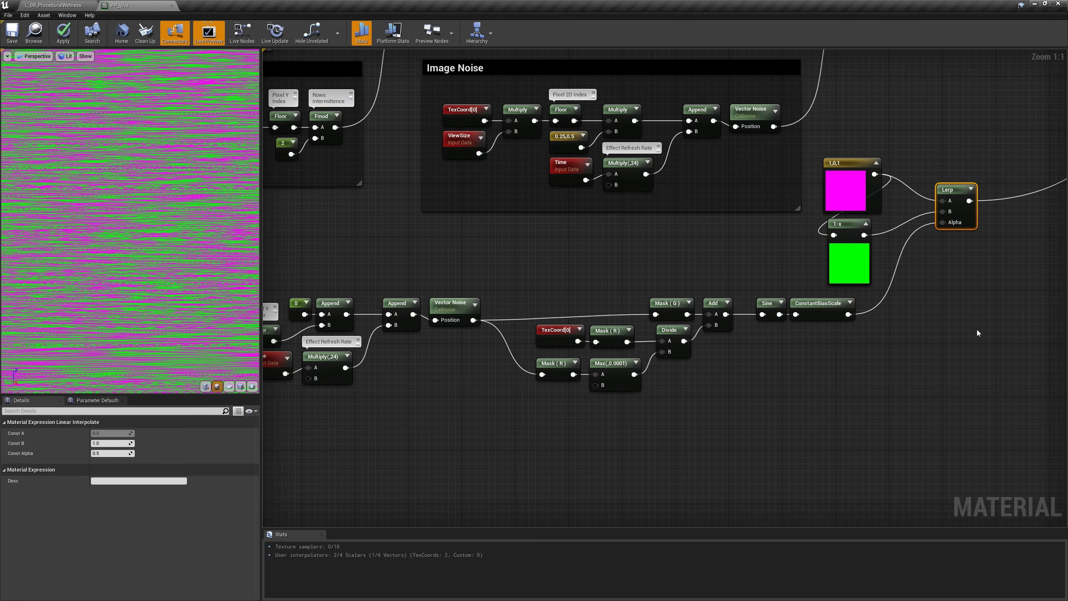
{"action": "left_click", "coordinate": [977, 333]}
Step: Insert a Lerp before Emissive Color, with the Image Noise Lerp as A and the magenta-green Lerp as B
{"action": "right_click_drag", "start_coordinate": [978, 333], "coordinate": [586, 526]}
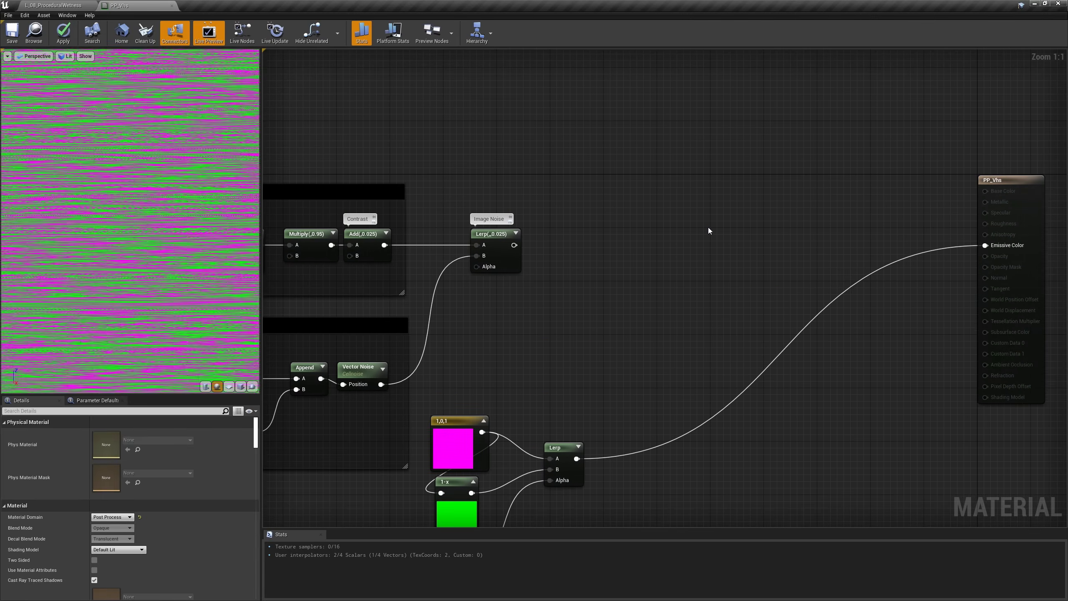
{"action": "left_click", "coordinate": [709, 228]}
{"action": "left_click_drag", "start_coordinate": [515, 245], "coordinate": [717, 245]}
{"action": "left_click_drag", "start_coordinate": [577, 458], "coordinate": [985, 244]}
Step: Try constant alphas of 0, 0.1 and 0.2 on the new Lerp and settle on 0.025
{"action": "left_click", "coordinate": [126, 453]}
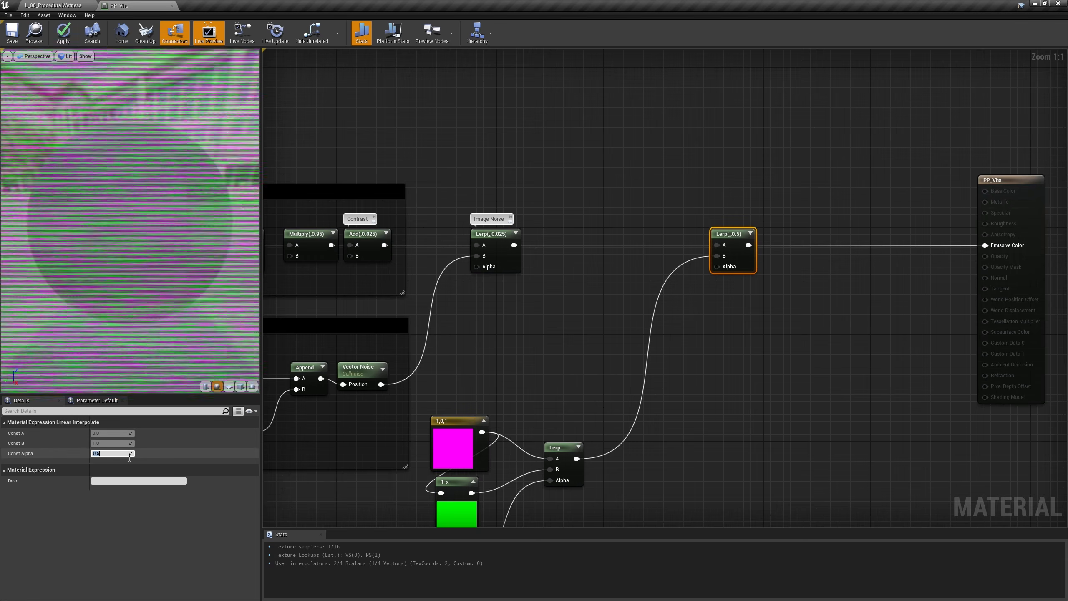
{"action": "type", "text": "0"}
{"action": "key", "text": "Return"}
{"action": "type", "text": "0.1"}
{"action": "key", "text": "Return"}
{"action": "type", "text": "0.2"}
{"action": "key", "text": "Return"}
{"action": "type", "text": "0.1"}
{"action": "key", "text": "Return"}
{"action": "type", "text": "0.025"}
{"action": "key", "text": "Return"}
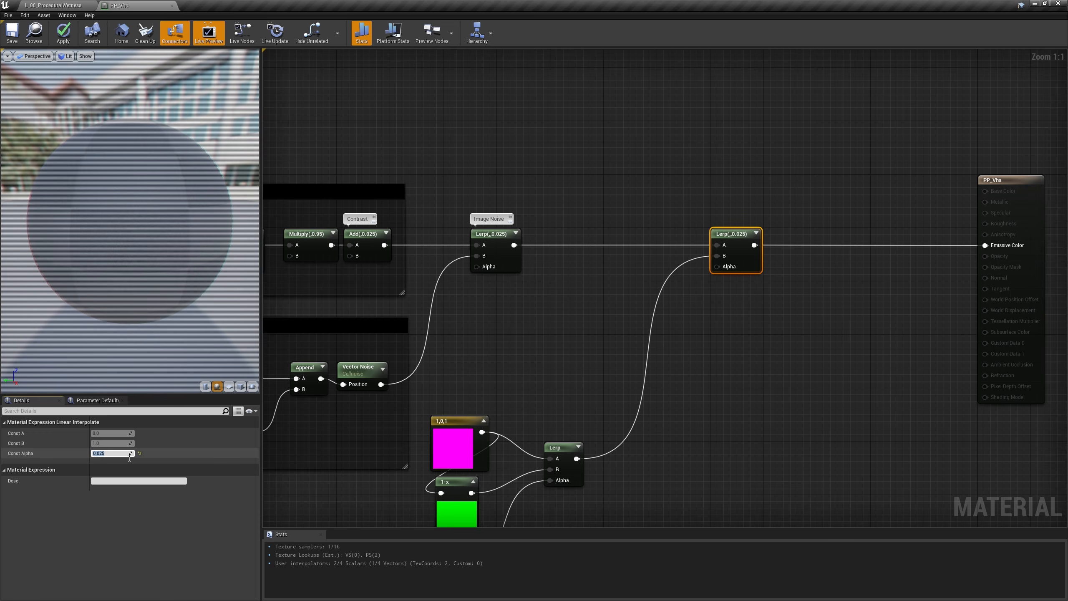
{"action": "left_click", "coordinate": [775, 328]}
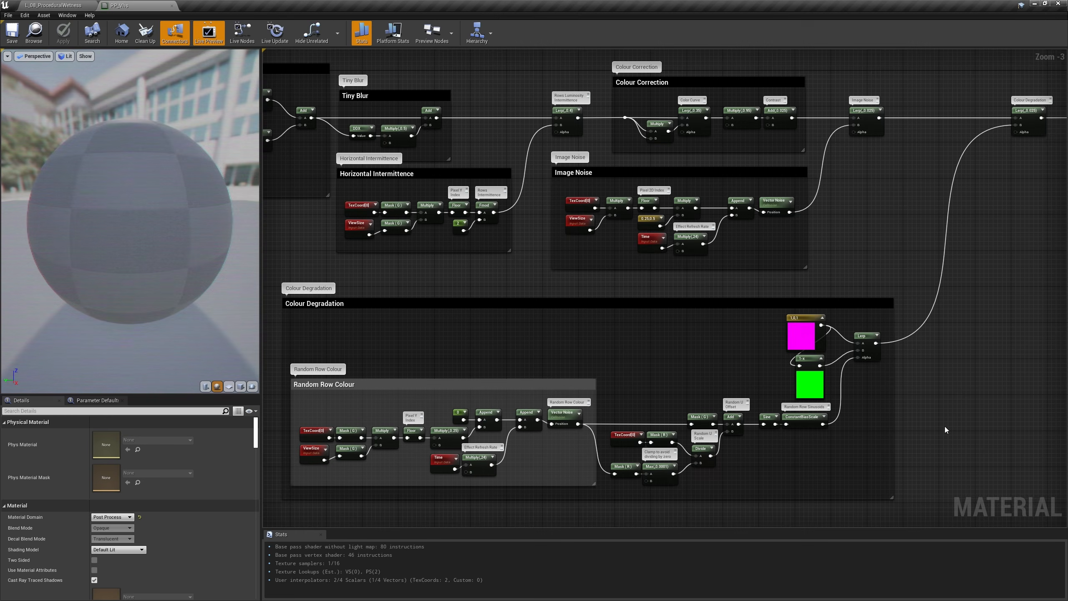
Step: Duplicate the TexCoord and Mask (G) nodes above the Color Aberration UV Offset group and multiply their result by 20
{"action": "right_click_drag", "start_coordinate": [305, 354], "coordinate": [792, 534]}
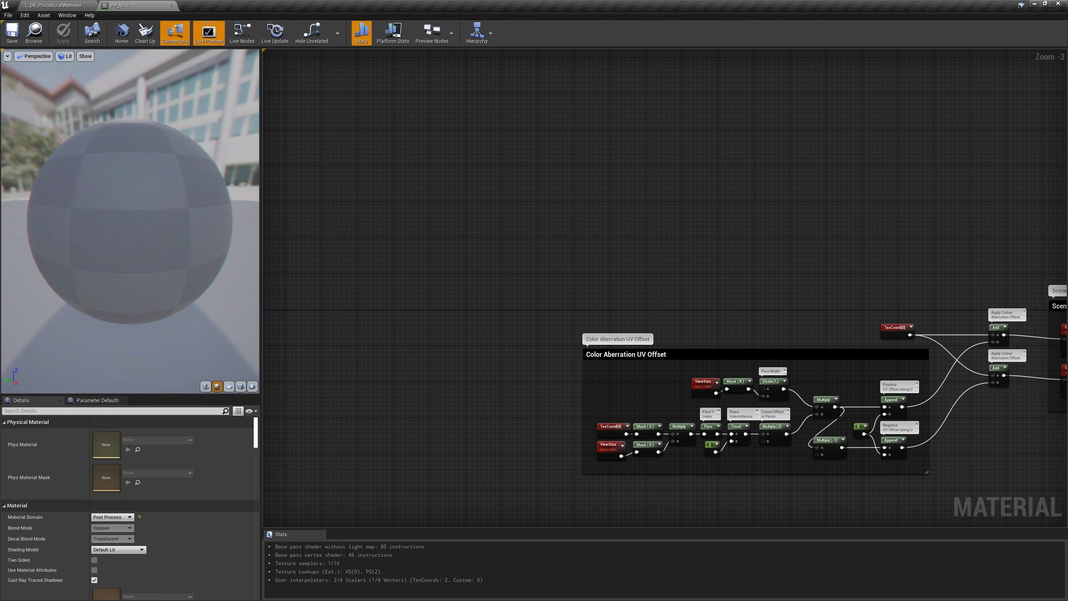
{"action": "scroll", "coordinate": [583, 208], "scroll_direction": "up", "scroll_amount": 1}
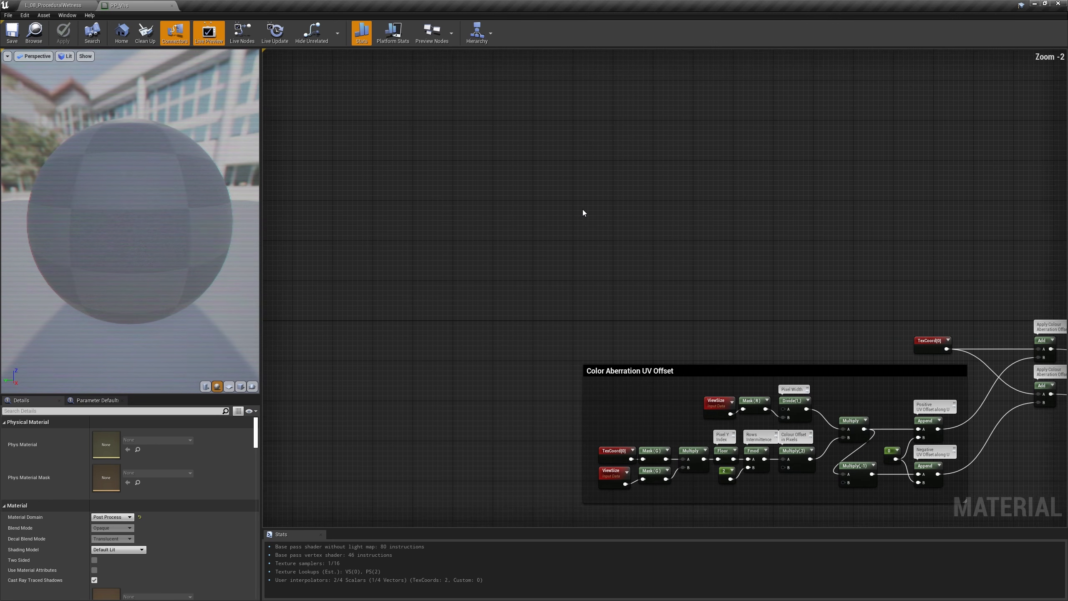
{"action": "right_click_drag", "start_coordinate": [582, 209], "coordinate": [562, 209]}
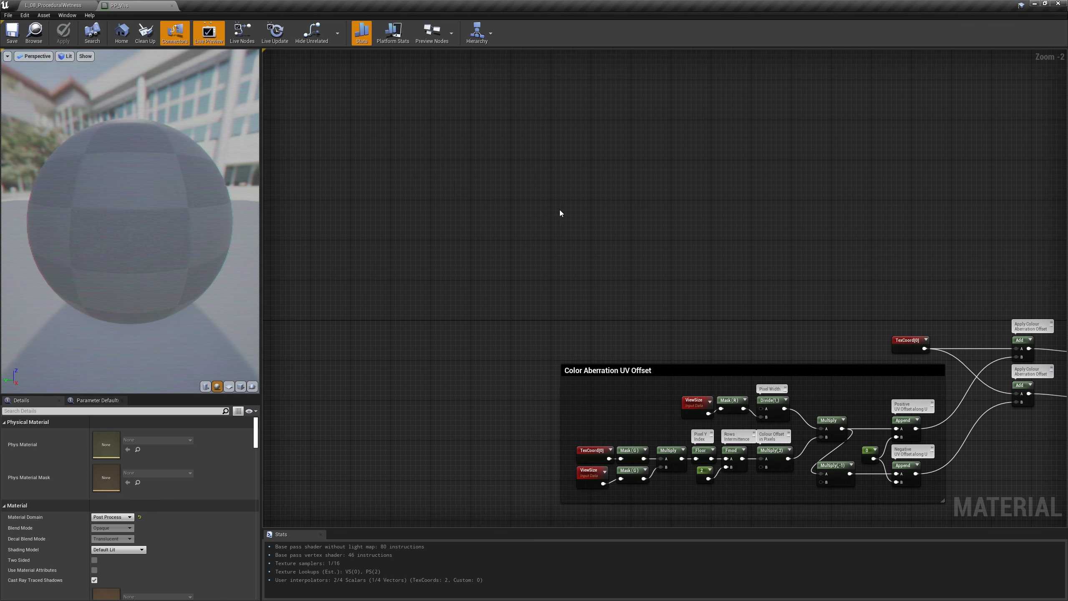
{"action": "left_click_drag", "start_coordinate": [623, 445], "coordinate": [624, 451]}
{"action": "key", "text": "ctrl+w"}
{"action": "left_click_drag", "start_coordinate": [595, 167], "coordinate": [562, 128]}
{"action": "left_click", "coordinate": [595, 129]}
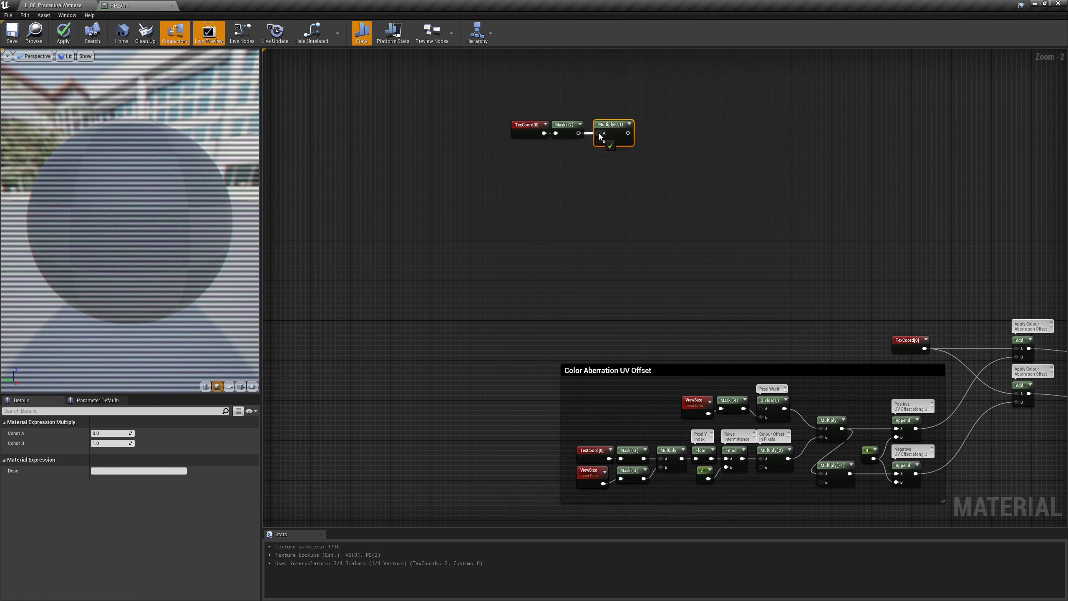
{"action": "left_click", "coordinate": [122, 443]}
{"action": "type", "text": "20"}
{"action": "key", "text": "Return"}
Step: Pass the Multiply output through Saturate and One Minus nodes, and connect the result to Emissive Color
{"action": "left_click_drag", "start_coordinate": [625, 133], "coordinate": [680, 133]}
{"action": "type", "text": "sat"}
{"action": "key", "text": "Return"}
{"action": "key", "text": "o"}
{"action": "left_click", "coordinate": [676, 125]}
{"action": "left_click_drag", "start_coordinate": [688, 130], "coordinate": [684, 130]}
{"action": "right_click", "coordinate": [687, 132]}
{"action": "left_click", "coordinate": [721, 189]}
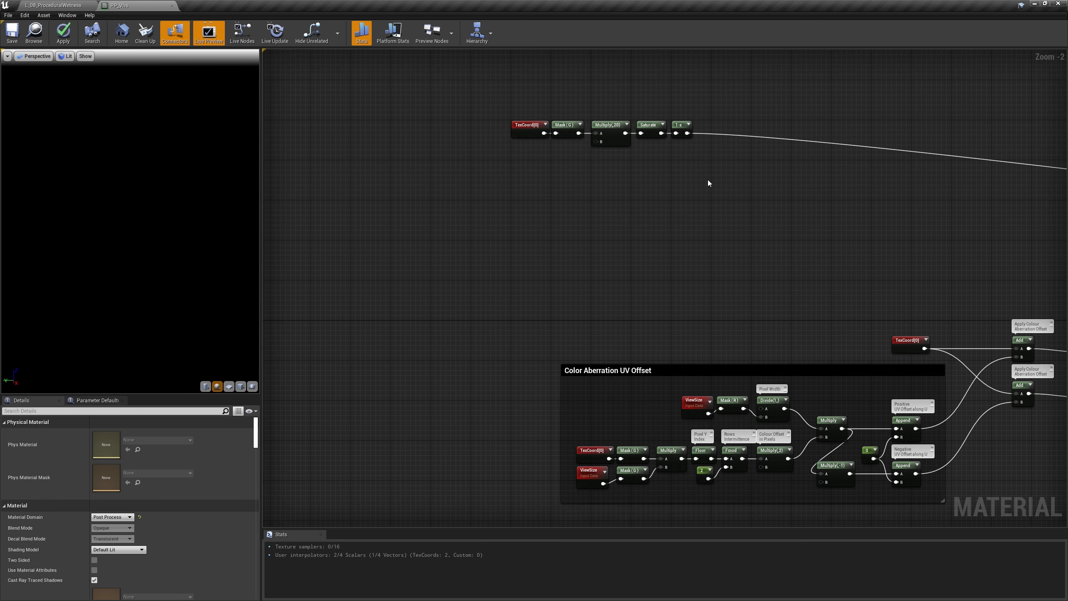
Step: Feed the One Minus output into a Tangent node, multiply the tangent by itself, and connect the product to Emissive Color
{"action": "type", "text": "tan"}
{"action": "left_click_drag", "start_coordinate": [688, 133], "coordinate": [722, 133]}
{"action": "key", "text": "Return"}
{"action": "key", "text": "m"}
{"action": "left_click", "coordinate": [736, 122]}
{"action": "left_click_drag", "start_coordinate": [722, 134], "coordinate": [740, 141]}
{"action": "right_click", "coordinate": [762, 133]}
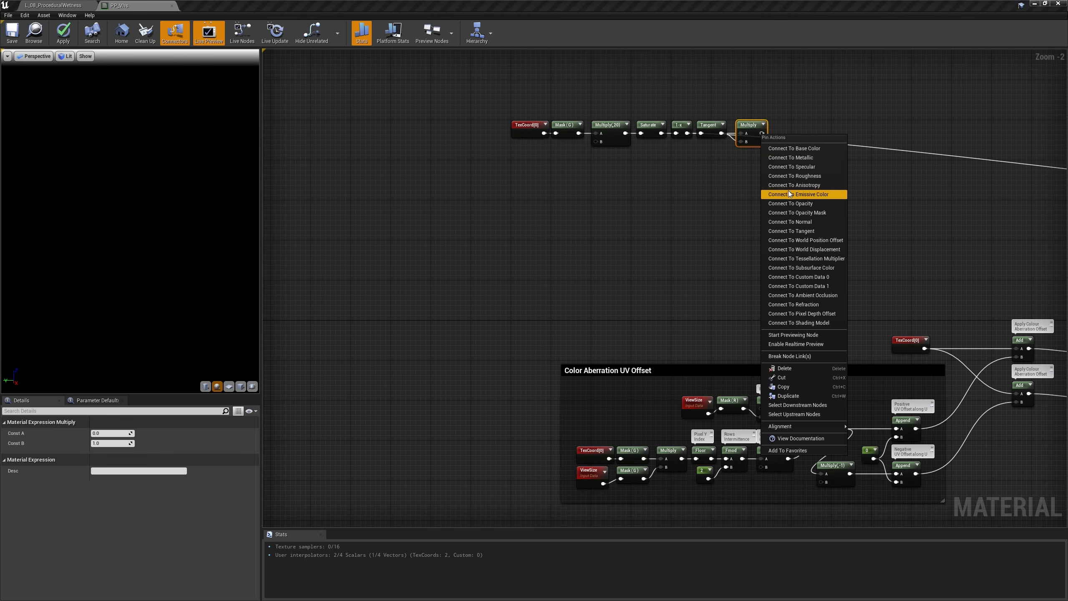
{"action": "left_click", "coordinate": [790, 194]}
Step: Change the Tangent node's period
{"action": "left_click", "coordinate": [711, 126]}
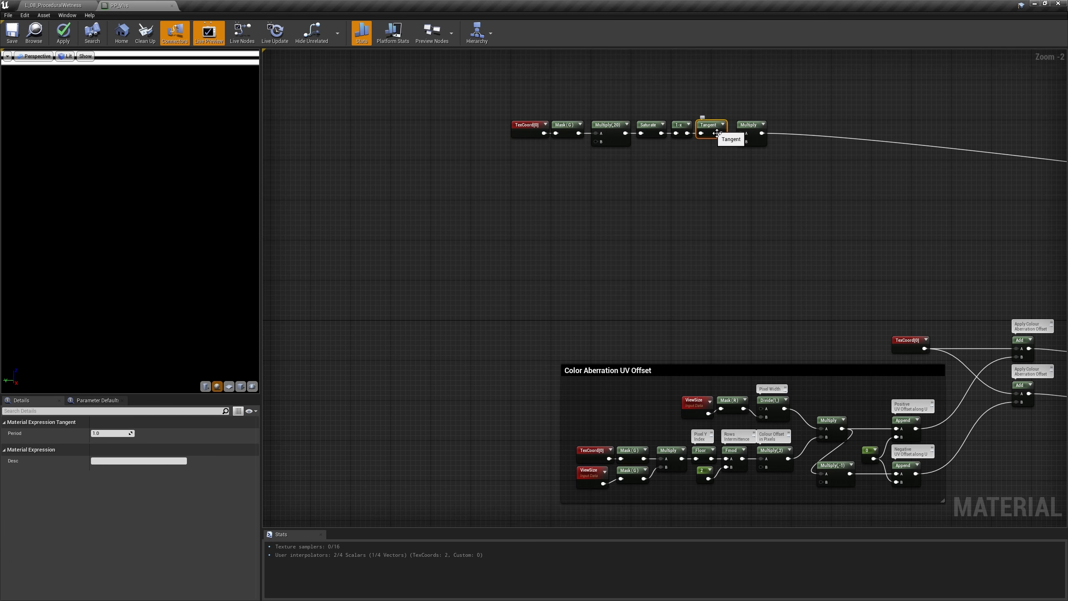
{"action": "left_click", "coordinate": [116, 434]}
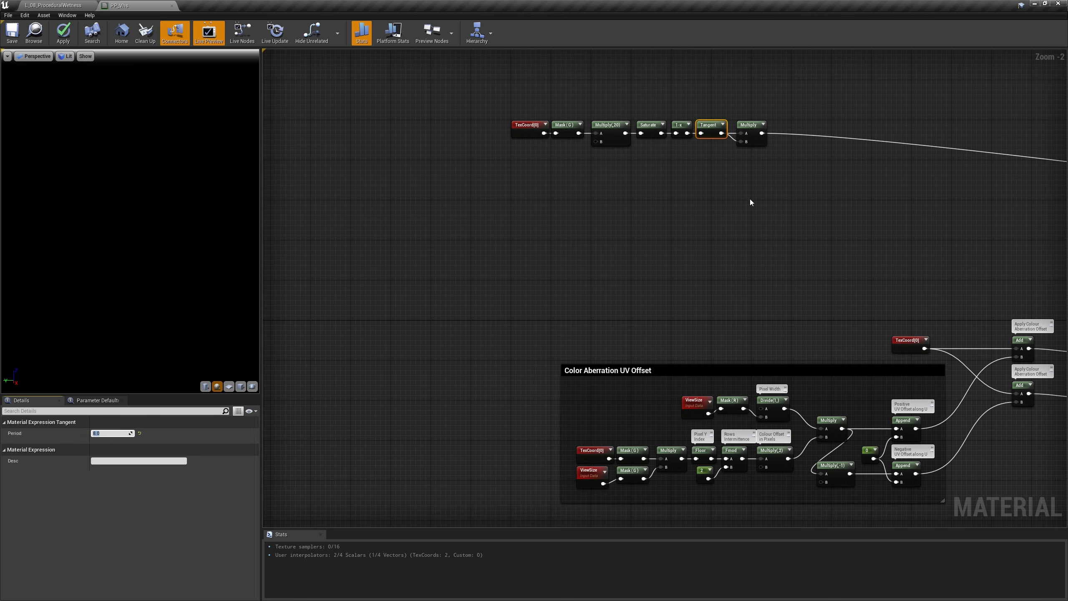
{"action": "left_click", "coordinate": [769, 176]}
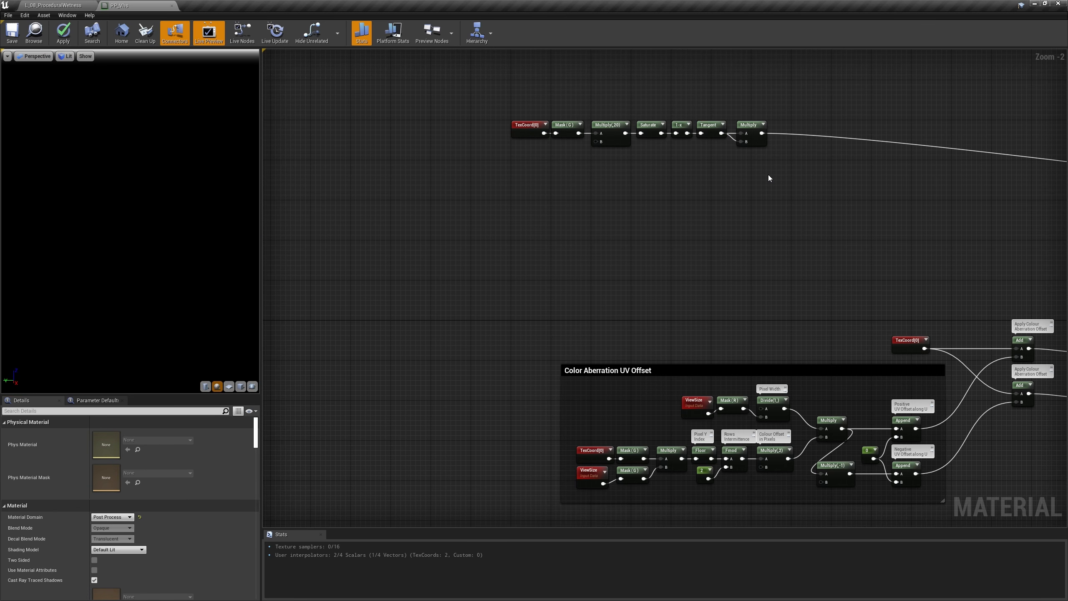
Step: Scale the squared tangent with a further Multiply node set to 0.075
{"action": "key", "text": "m"}
{"action": "left_click", "coordinate": [797, 122]}
{"action": "left_click_drag", "start_coordinate": [762, 133], "coordinate": [802, 133]}
{"action": "left_click", "coordinate": [121, 446]}
{"action": "type", "text": "0.075"}
{"action": "key", "text": "Return"}
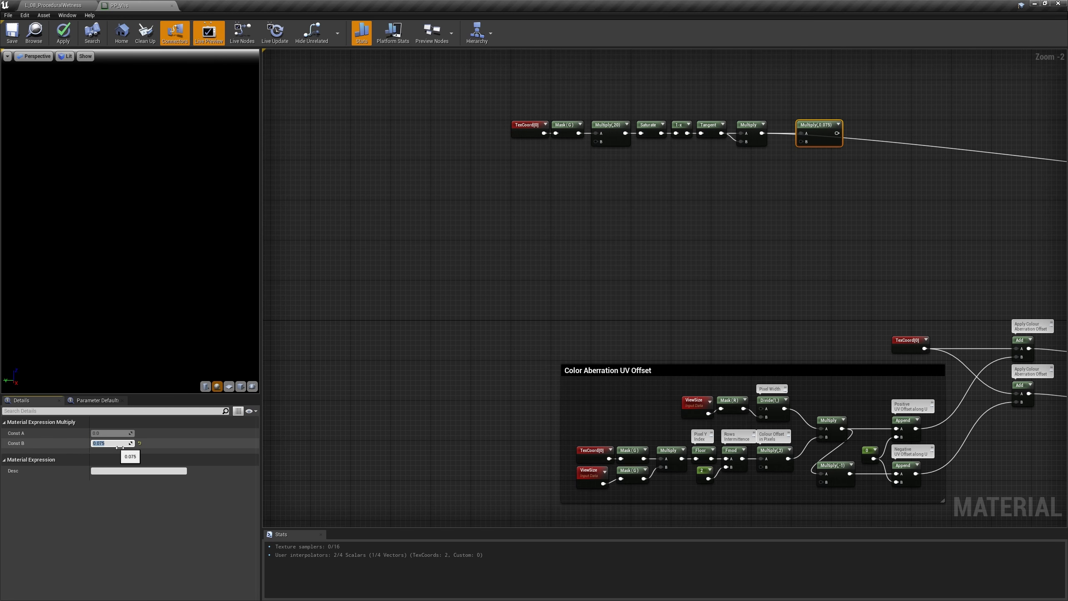
Step: Combine the 0.075 Multiply output with a constant 0 in an Append node
{"action": "right_click", "coordinate": [874, 124]}
{"action": "type", "text": "app"}
{"action": "key", "text": "Return"}
{"action": "left_click_drag", "start_coordinate": [836, 134], "coordinate": [878, 137]}
{"action": "left_click_drag", "start_coordinate": [882, 130], "coordinate": [881, 141]}
{"action": "key", "text": "1"}
{"action": "left_click", "coordinate": [858, 135]}
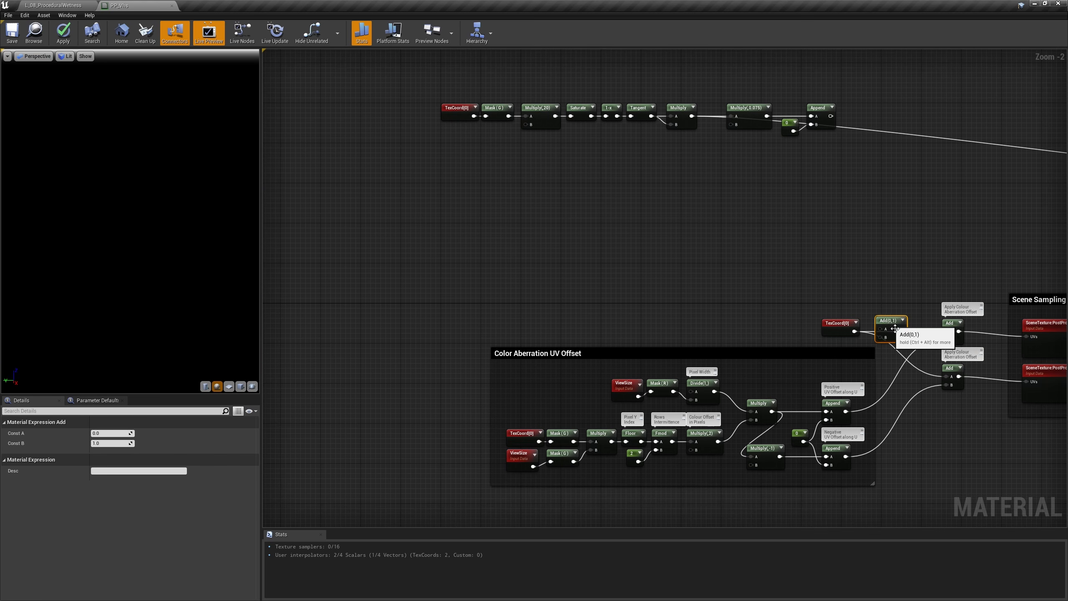
Step: Add the appended offset to the TexCoord feeding both colour aberration offsets, and reconnect the Colour Degradation Lerp to Emissive Color
{"action": "mouse_move", "coordinate": [896, 329]}
{"action": "left_mouse_down"}
{"action": "mouse_move", "coordinate": [905, 331]}
{"action": "mouse_move", "coordinate": [868, 334]}
{"action": "mouse_move", "coordinate": [886, 331]}
{"action": "left_mouse_up"}
{"action": "left_click_drag", "start_coordinate": [832, 117], "coordinate": [887, 339]}
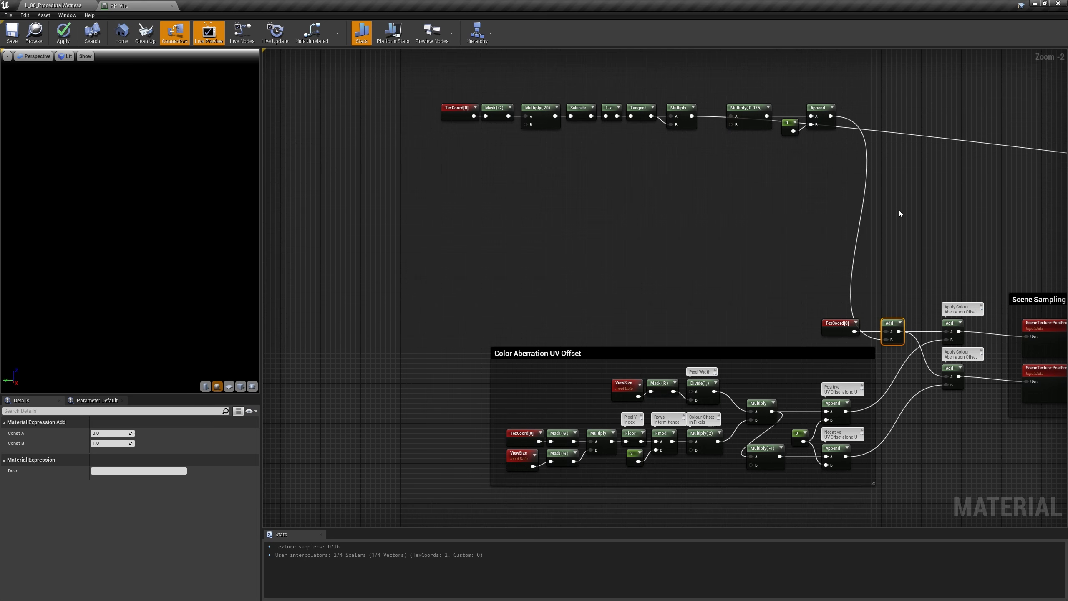
{"action": "right_click_drag", "start_coordinate": [899, 210], "coordinate": [362, 153]}
{"action": "right_click_drag", "start_coordinate": [1037, 203], "coordinate": [265, 132]}
{"action": "left_click_drag", "start_coordinate": [839, 233], "coordinate": [1027, 236]}
{"action": "left_click", "coordinate": [863, 307]}
{"action": "right_click_drag", "start_coordinate": [393, 124], "coordinate": [981, 187]}
{"action": "right_click_drag", "start_coordinate": [383, 107], "coordinate": [1064, 193]}
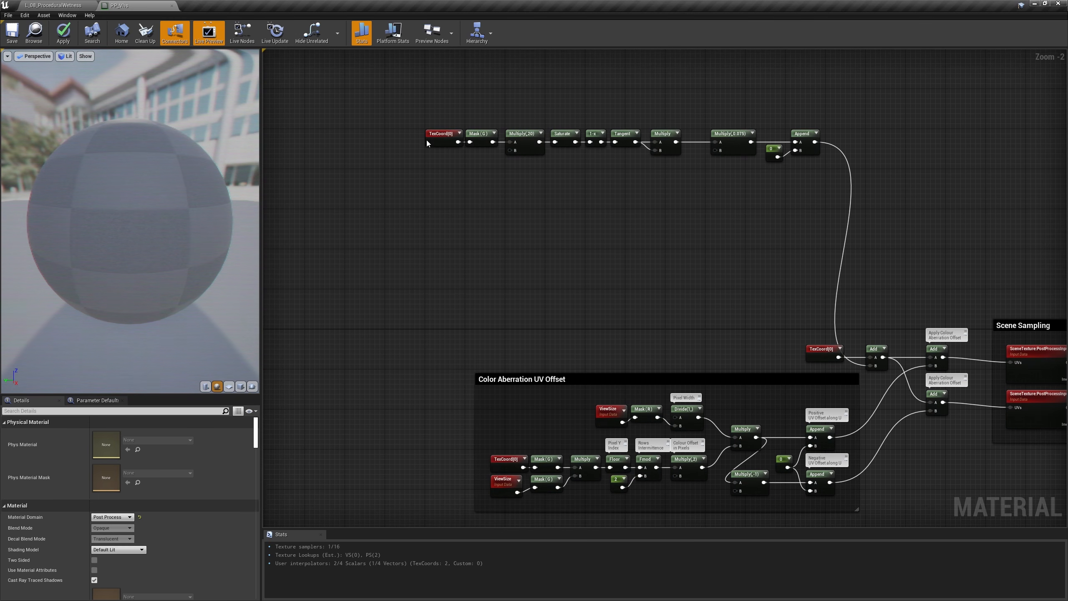
{"action": "mouse_move", "coordinate": [176, 66]}
{"action": "left_mouse_down"}
{"action": "mouse_move", "coordinate": [160, 68]}
{"action": "mouse_move", "coordinate": [244, 68]}
{"action": "mouse_move", "coordinate": [164, 68]}
{"action": "left_mouse_up"}
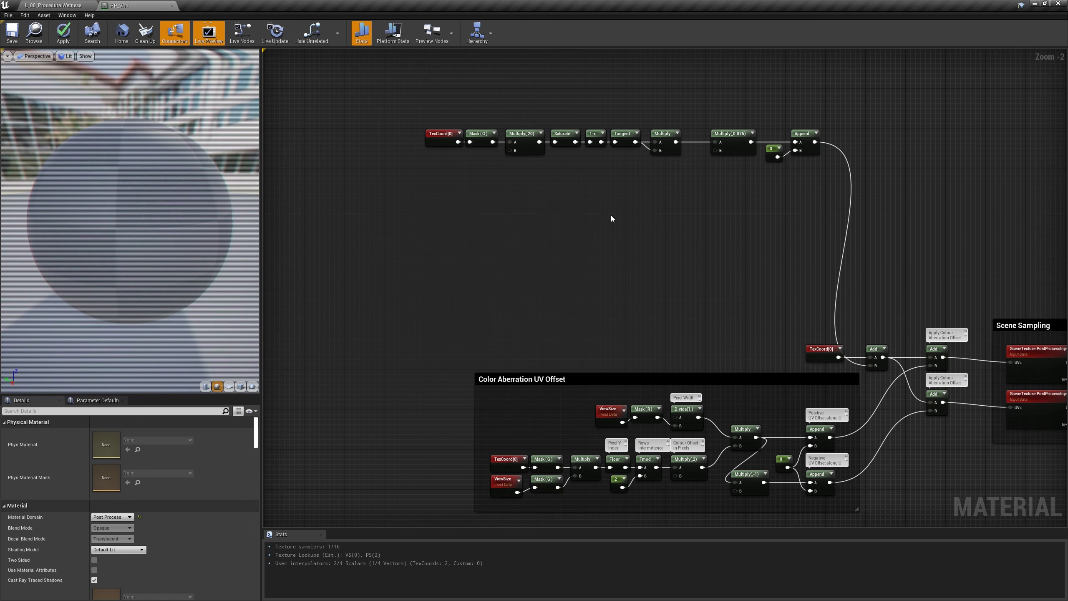
Step: Copy the Time and Effect Refresh Rate Multiply nodes and place the copies below the tangent chain
{"action": "right_click_drag", "start_coordinate": [611, 215], "coordinate": [0, 0]}
{"action": "left_click_drag", "start_coordinate": [982, 287], "coordinate": [917, 254]}
{"action": "key", "text": "ctrl+c"}
{"action": "right_click_drag", "start_coordinate": [375, 239], "coordinate": [1067, 517]}
{"action": "key", "text": "ctrl+v"}
{"action": "left_click_drag", "start_coordinate": [514, 218], "coordinate": [515, 234]}
Step: Append a two-component constant of 0, 0 to the copied Effect Refresh Rate output
{"action": "right_click", "coordinate": [639, 229]}
{"action": "type", "text": "append"}
{"action": "key", "text": "Return"}
{"action": "left_click_drag", "start_coordinate": [530, 236], "coordinate": [666, 235]}
{"action": "key", "text": "2"}
{"action": "left_click", "coordinate": [583, 245]}
Step: Run the appended vector through Vector Noise and an R-only component mask, and connect the mask to Emissive Color
{"action": "type", "text": "vector noise"}
{"action": "key", "text": "Return"}
{"action": "key", "text": "shift+c"}
{"action": "left_click", "coordinate": [659, 230], "text": "shift"}
{"action": "left_click", "coordinate": [94, 443]}
{"action": "right_click", "coordinate": [688, 236]}
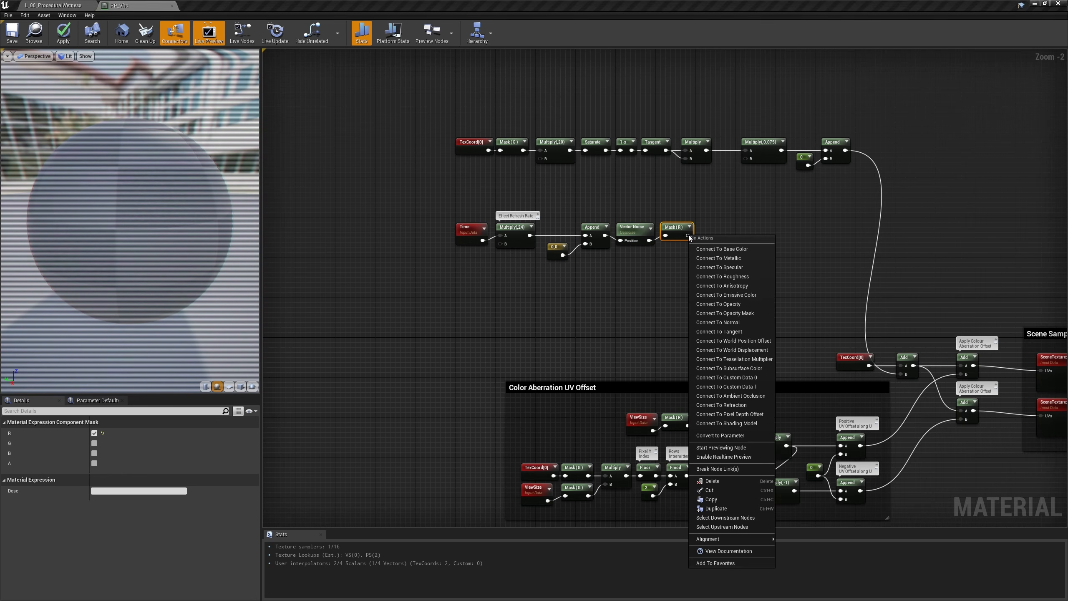
{"action": "left_click", "coordinate": [713, 294]}
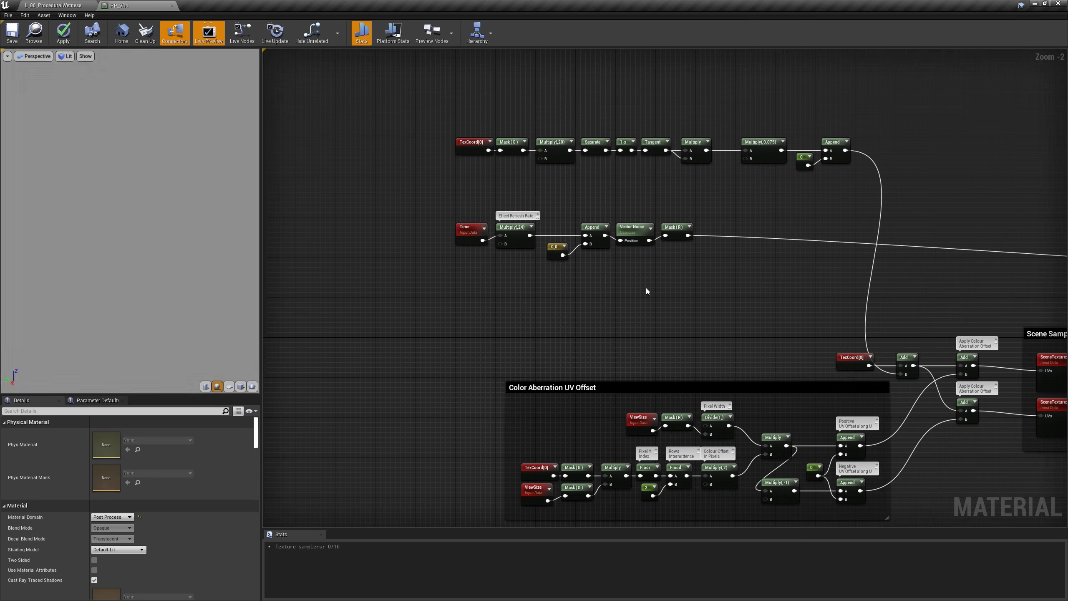
Step: Duplicate the Append, Vector Noise and Mask (R) chain below, driving it with the refresh rate output plus 1
{"action": "left_click_drag", "start_coordinate": [696, 274], "coordinate": [593, 236]}
{"action": "key", "text": "ctrl+w"}
{"action": "left_click_drag", "start_coordinate": [593, 272], "coordinate": [622, 255]}
{"action": "key", "text": "a"}
{"action": "left_click", "coordinate": [509, 253]}
{"action": "left_click_drag", "start_coordinate": [529, 256], "coordinate": [586, 273]}
{"action": "left_click", "coordinate": [737, 275]}
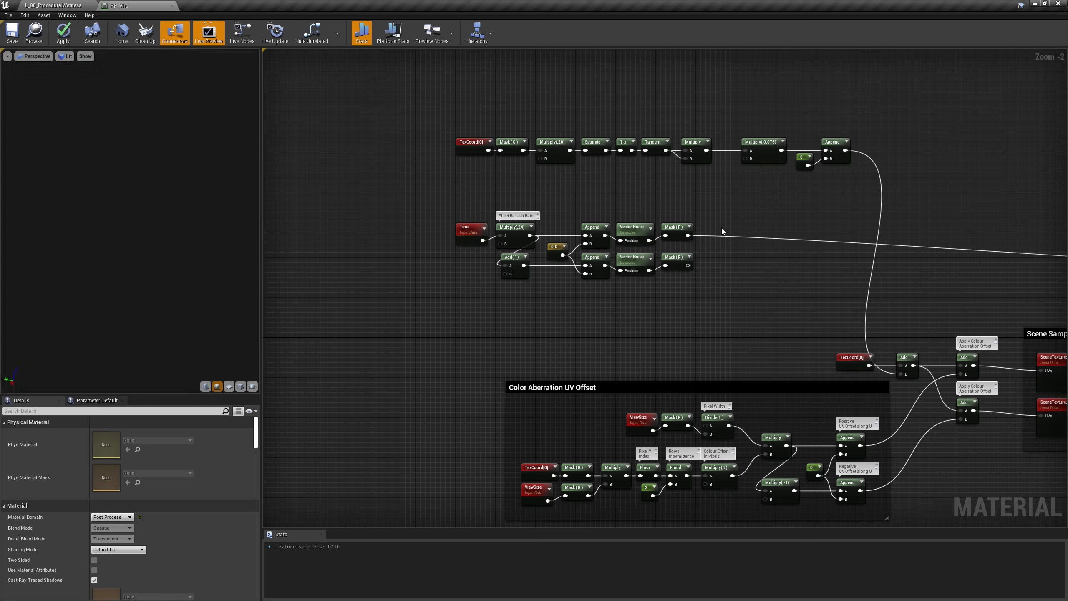
Step: Blend both masked noises with a Lerp feeding Emissive Color, using the Frac of the refresh rate output as alpha
{"action": "key", "text": "l"}
{"action": "left_click", "coordinate": [722, 227]}
{"action": "left_click_drag", "start_coordinate": [688, 235], "coordinate": [688, 265], "text": "ctrl"}
{"action": "left_click_drag", "start_coordinate": [530, 236], "coordinate": [726, 252]}
{"action": "type", "text": "frac"}
{"action": "key", "text": "Return"}
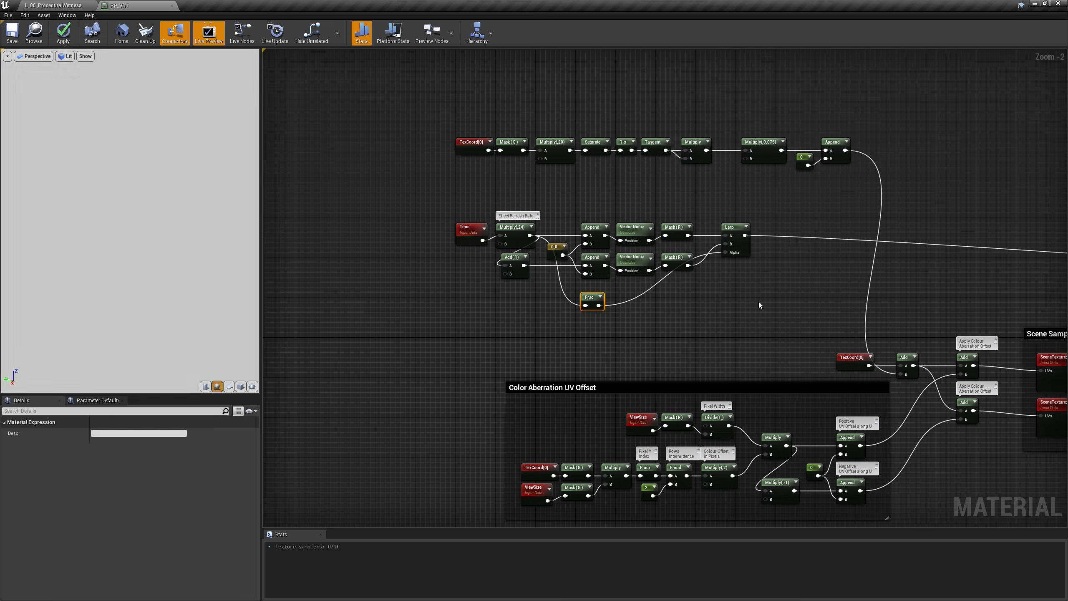
{"action": "left_click", "coordinate": [759, 305]}
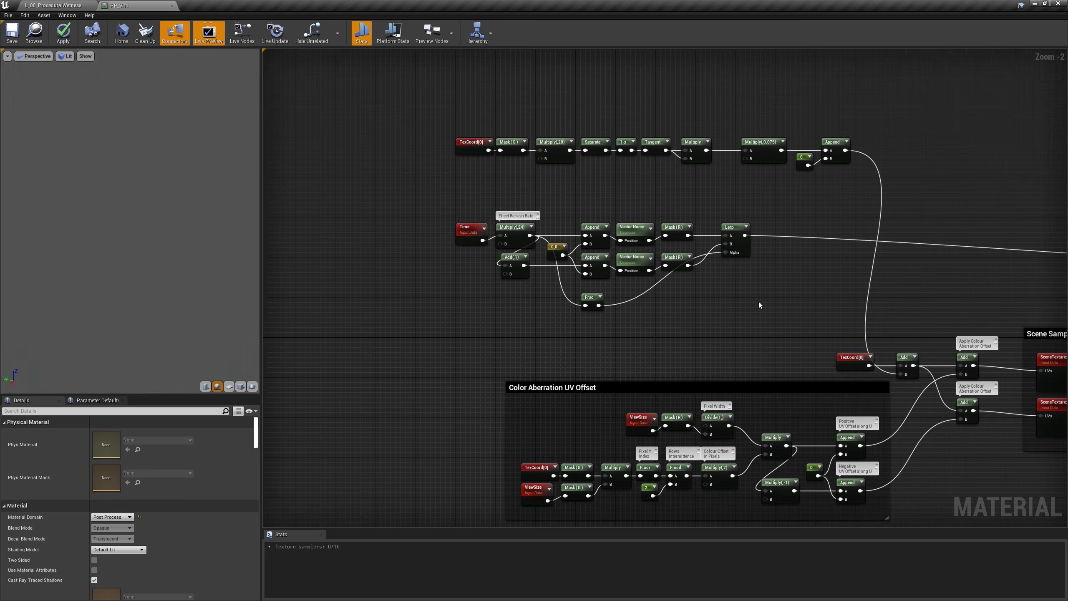
Step: Test the Effect Refresh Rate multiplier at 1 and restore it to 24
{"action": "left_click", "coordinate": [518, 243]}
{"action": "left_click", "coordinate": [111, 443]}
{"action": "type", "text": "1"}
{"action": "key", "text": "Return"}
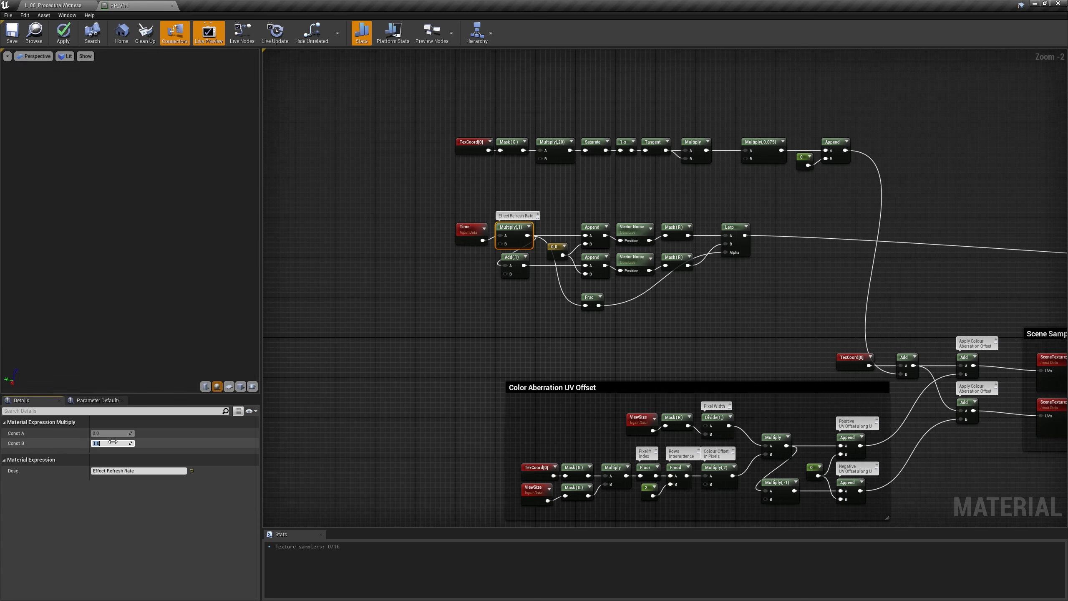
{"action": "type", "text": "24"}
{"action": "key", "text": "Return"}
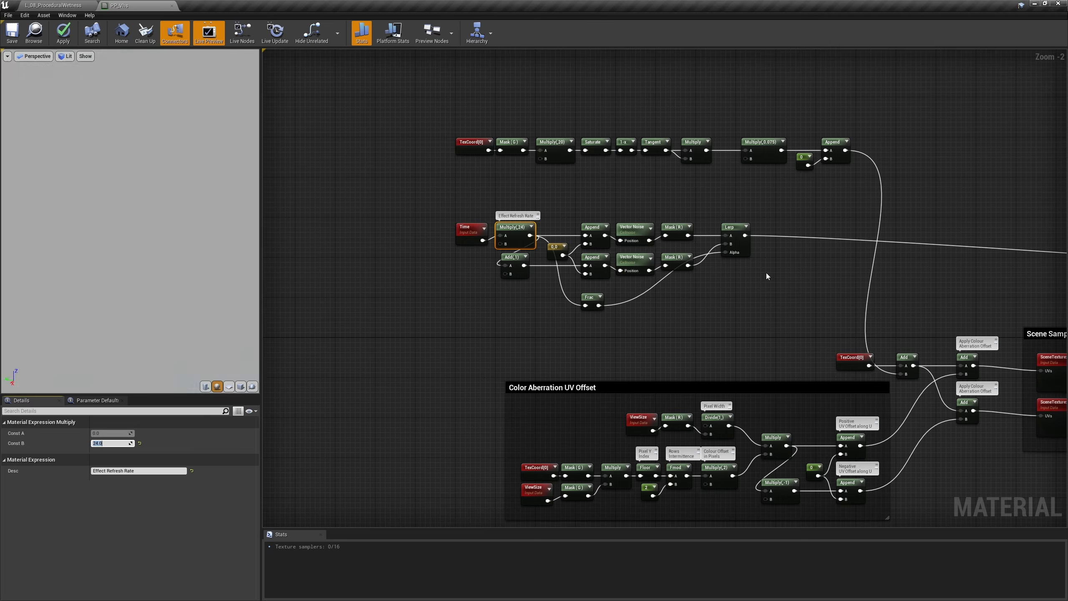
{"action": "left_click", "coordinate": [766, 275]}
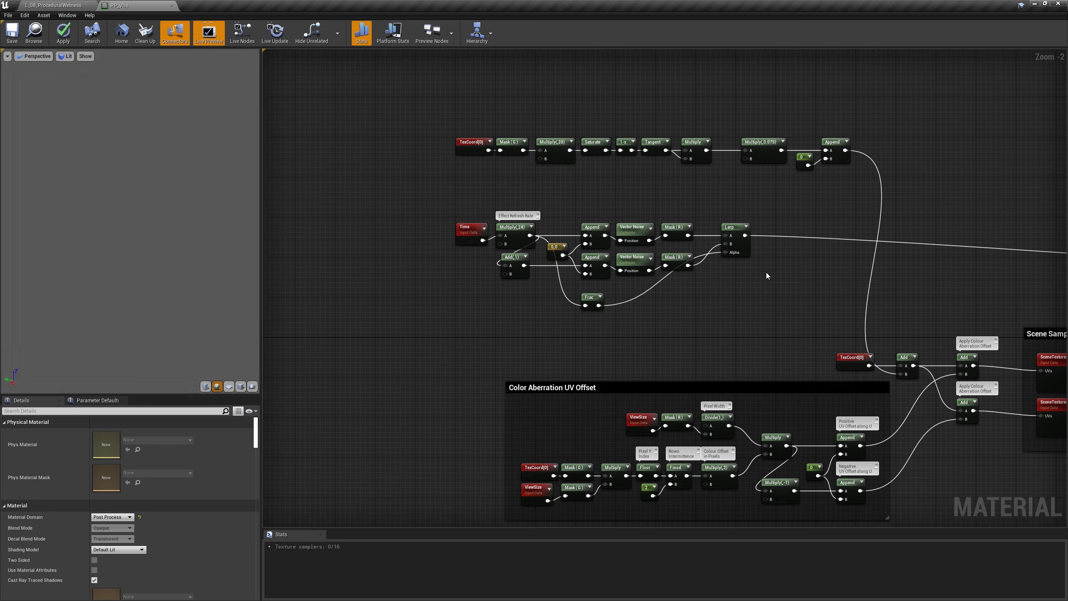
Step: Remap the noise Lerp output by multiplying it by 0.3 and adding 0.7
{"action": "left_click", "coordinate": [779, 225]}
{"action": "left_click", "coordinate": [121, 444]}
{"action": "type", "text": "0.3"}
{"action": "key", "text": "Return"}
{"action": "left_click", "coordinate": [833, 227]}
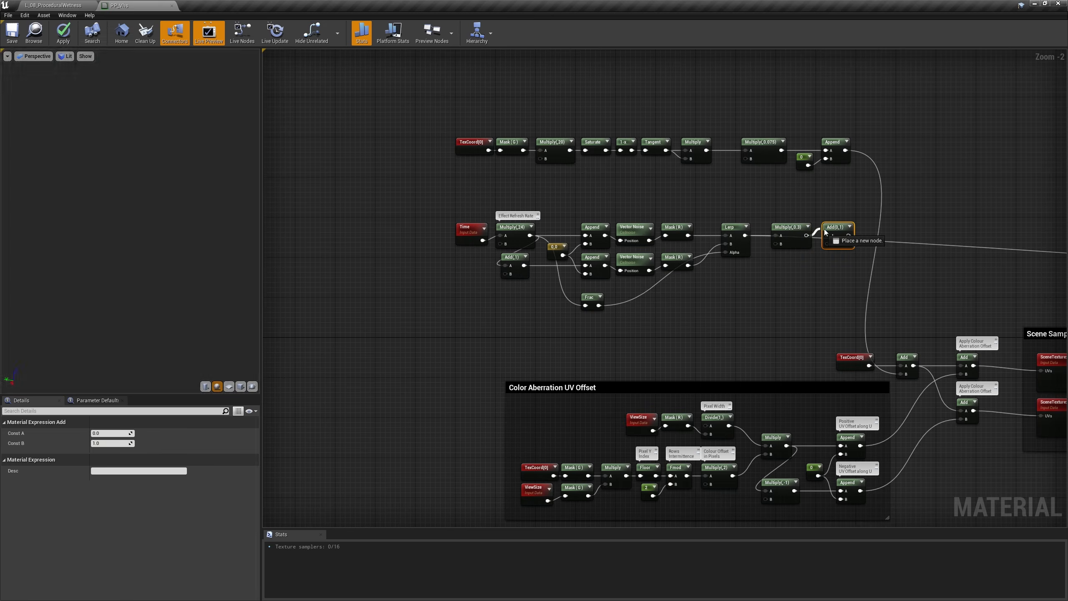
{"action": "left_click", "coordinate": [112, 444]}
{"action": "type", "text": "0.7"}
{"action": "key", "text": "Return"}
{"action": "left_click", "coordinate": [879, 259]}
Step: Copy the 0.075 Multiply after the 0.7 Add node and feed its result into input B of the upper chain's last Multiply
{"action": "left_click", "coordinate": [757, 150]}
{"action": "key", "text": "ctrl+c"}
{"action": "key", "text": "ctrl+v"}
{"action": "left_click_drag", "start_coordinate": [918, 225], "coordinate": [865, 236]}
{"action": "left_click_drag", "start_coordinate": [913, 303], "coordinate": [467, 217]}
{"action": "left_click_drag", "start_coordinate": [883, 230], "coordinate": [751, 160]}
{"action": "left_click", "coordinate": [839, 183]}
Step: Reconnect the final Colour Degradation Lerp to Emissive Color
{"action": "right_click_drag", "start_coordinate": [1050, 247], "coordinate": [399, 143]}
{"action": "right_click_drag", "start_coordinate": [1018, 181], "coordinate": [398, 111]}
{"action": "right_click_drag", "start_coordinate": [1052, 179], "coordinate": [862, 155]}
{"action": "left_click_drag", "start_coordinate": [717, 197], "coordinate": [888, 199]}
{"action": "right_click_drag", "start_coordinate": [438, 103], "coordinate": [1064, 177]}
{"action": "right_click_drag", "start_coordinate": [493, 119], "coordinate": [1037, 179]}
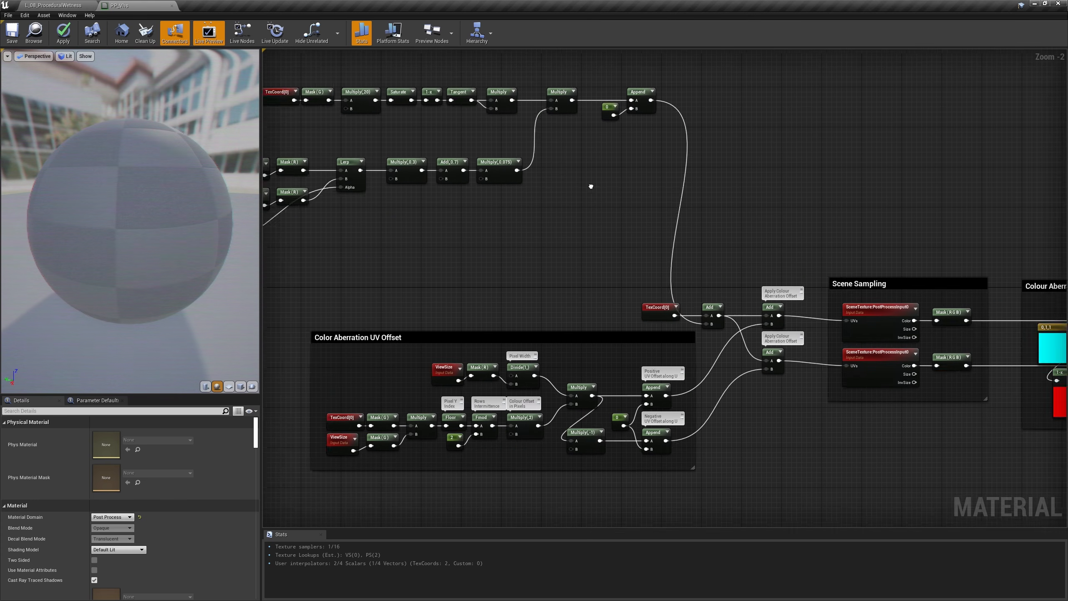
{"action": "right_click_drag", "start_coordinate": [516, 177], "coordinate": [856, 226]}
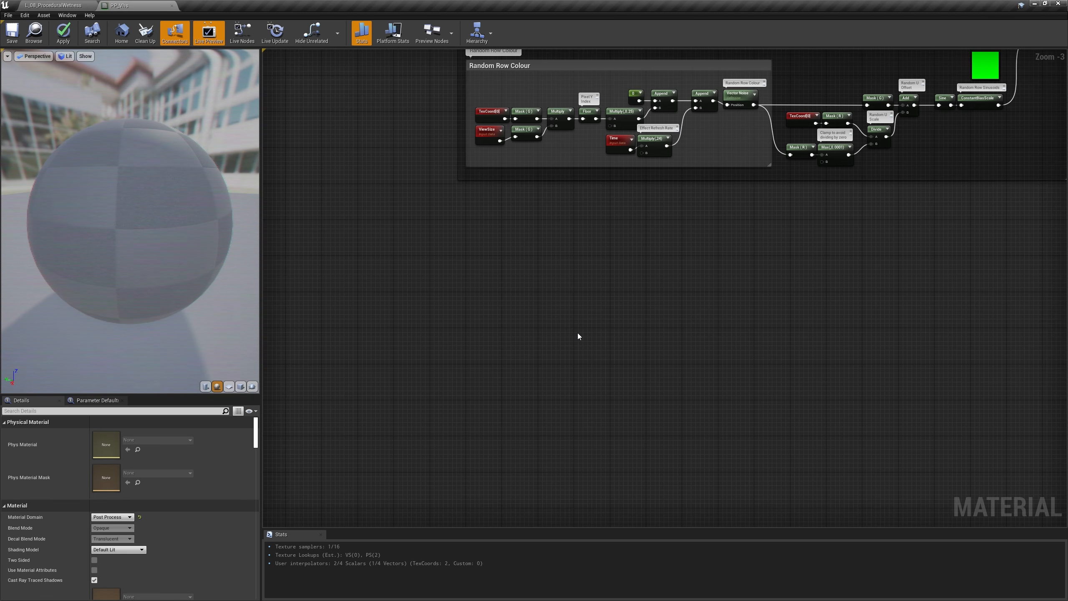
Step: Duplicate the whole Random Row Colour group and place the copy in the empty area below Colour Degradation
{"action": "left_click_drag", "start_coordinate": [761, 167], "coordinate": [468, 63]}
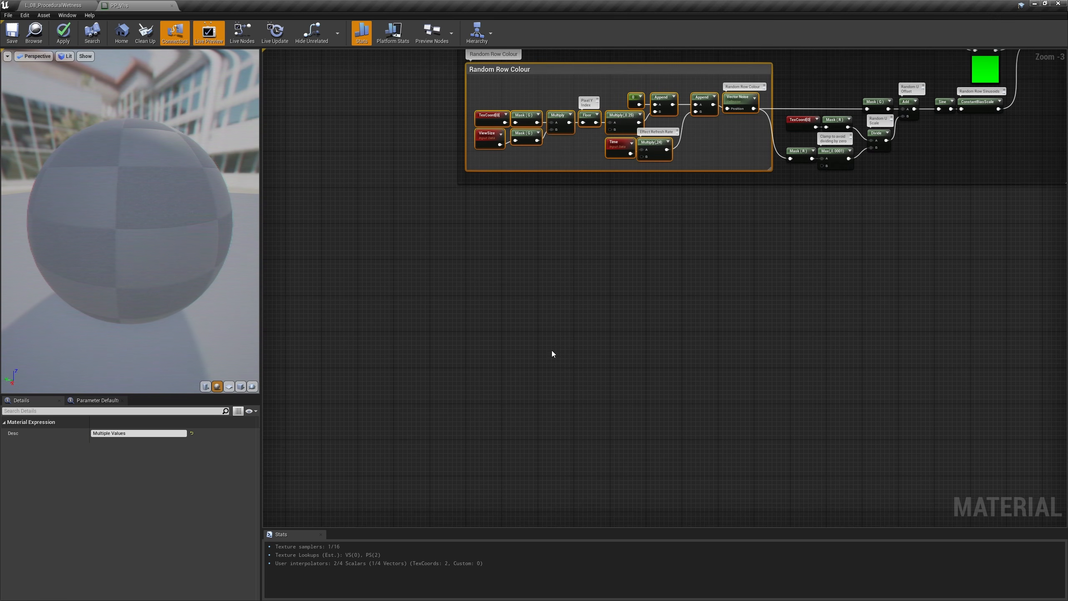
{"action": "key", "text": "ctrl+c"}
{"action": "key", "text": "ctrl+v"}
{"action": "left_click_drag", "start_coordinate": [695, 349], "coordinate": [610, 346]}
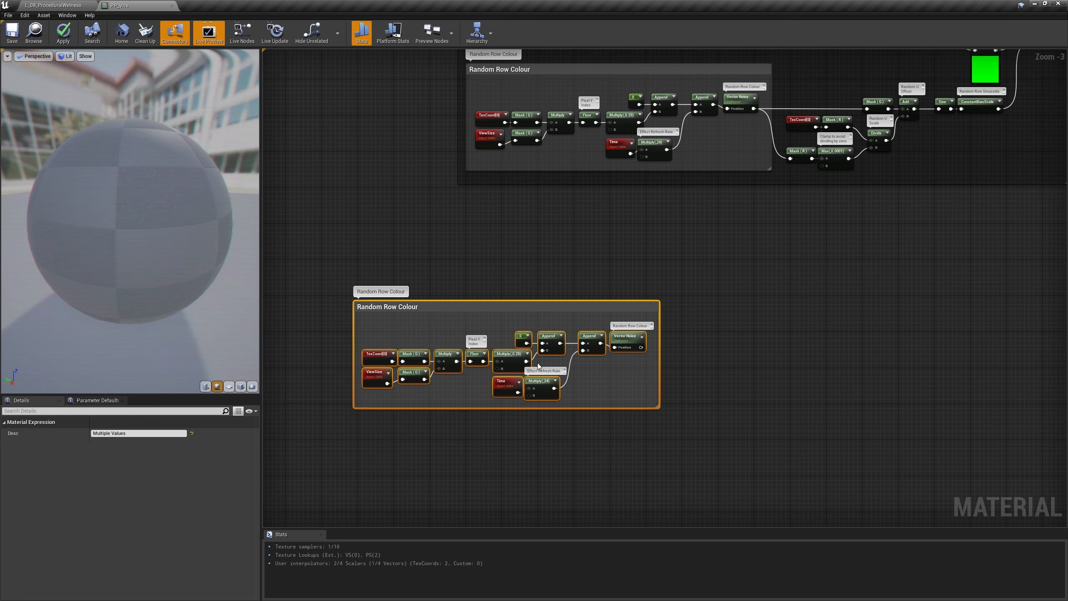
Step: Set the Multiply after Floor in the duplicated Random Row Colour group to 0.5
{"action": "left_click", "coordinate": [509, 361]}
{"action": "left_click", "coordinate": [117, 446]}
{"action": "type", "text": "0.5"}
{"action": "key", "text": "Return"}
{"action": "left_click", "coordinate": [679, 349]}
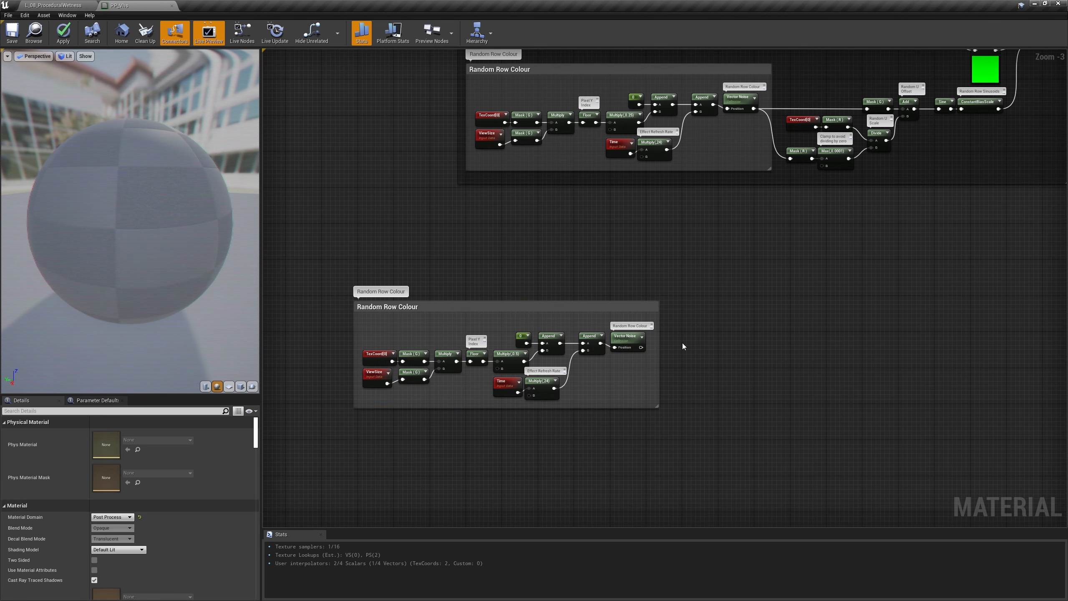
Step: Add a component mask after the duplicated group's Vector Noise, keeping only the R channel
{"action": "key", "text": "shift+c"}
{"action": "left_click", "coordinate": [683, 342], "text": "shift"}
{"action": "left_click_drag", "start_coordinate": [698, 349], "coordinate": [663, 344]}
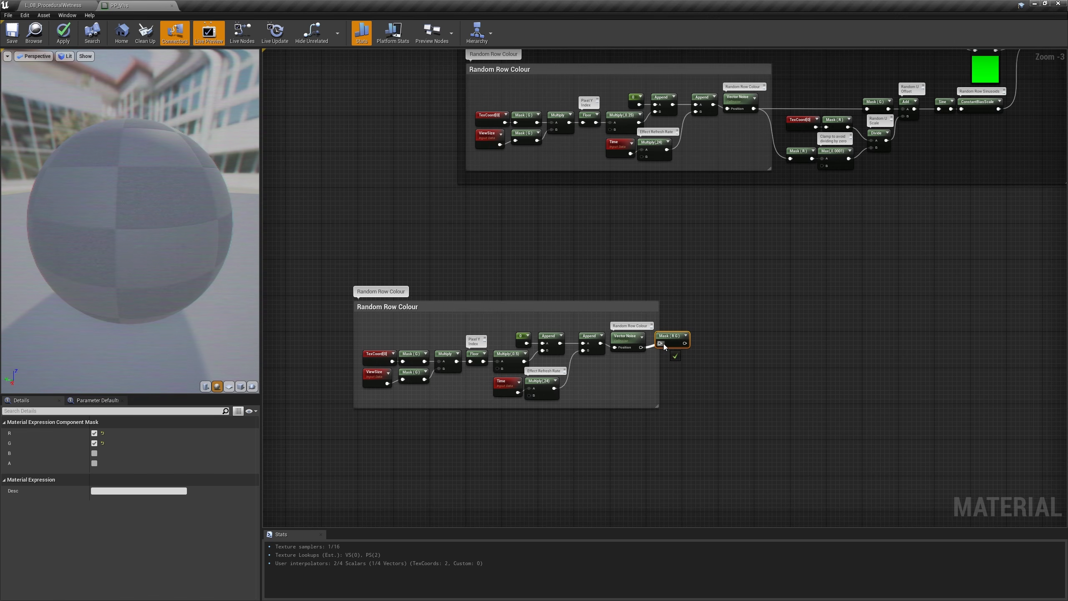
{"action": "left_click", "coordinate": [94, 443]}
{"action": "left_click", "coordinate": [715, 344]}
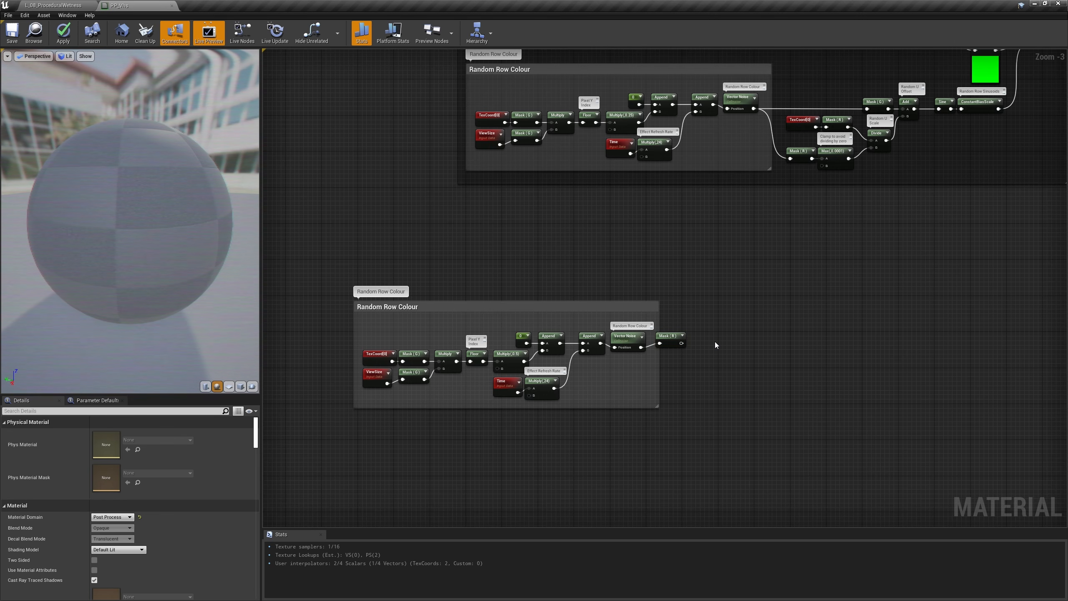
Step: Duplicate the TexCoord and G mask nodes into the empty area below the copied Random Row Colour group
{"action": "left_click_drag", "start_coordinate": [380, 338], "coordinate": [414, 362]}
{"action": "key", "text": "ctrl+c"}
{"action": "key", "text": "ctrl+v"}
{"action": "left_click_drag", "start_coordinate": [429, 473], "coordinate": [425, 473]}
Step: Add a SmoothStep fed by the copied G mask and set its minimum to 0.65
{"action": "right_click", "coordinate": [508, 446]}
{"action": "type", "text": "smoo"}
{"action": "key", "text": "Return"}
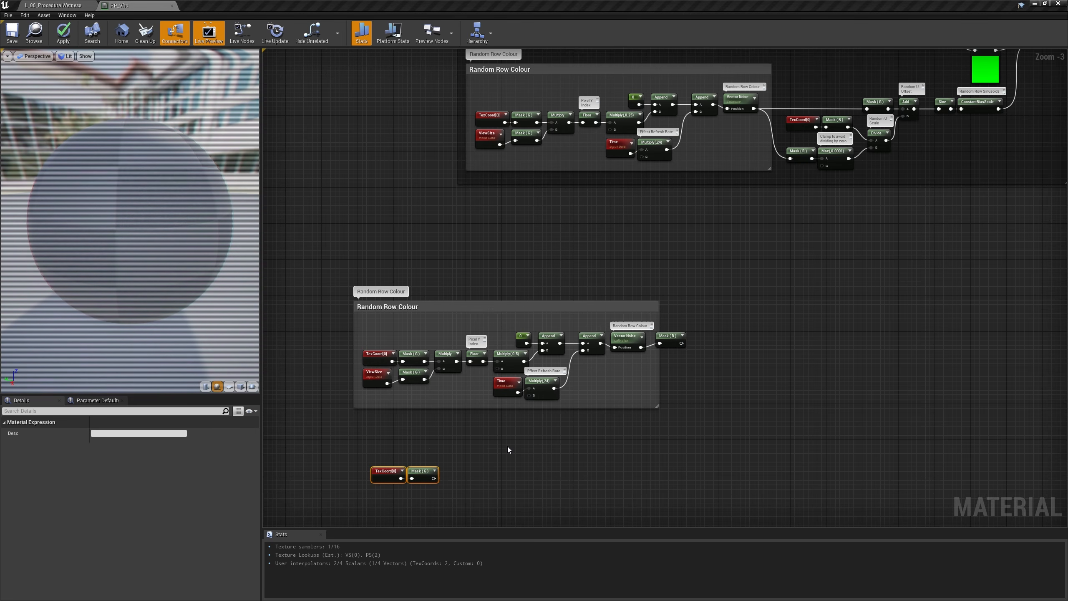
{"action": "left_click_drag", "start_coordinate": [519, 449], "coordinate": [483, 449]}
{"action": "left_click_drag", "start_coordinate": [434, 478], "coordinate": [475, 470]}
{"action": "left_click", "coordinate": [126, 434]}
{"action": "type", "text": "0.65"}
{"action": "key", "text": "Tab"}
Step: Duplicate the SmoothStep, feed it from the same G mask, and set its minimum to 0.05 and maximum to -0.05
{"action": "left_click", "coordinate": [511, 451]}
{"action": "key", "text": "ctrl+c"}
{"action": "key", "text": "ctrl+v"}
{"action": "left_click_drag", "start_coordinate": [498, 492], "coordinate": [475, 507]}
{"action": "left_click", "coordinate": [126, 433]}
{"action": "type", "text": "0.05"}
{"action": "key", "text": "Tab"}
{"action": "type", "text": "-0.05"}
{"action": "key", "text": "Return"}
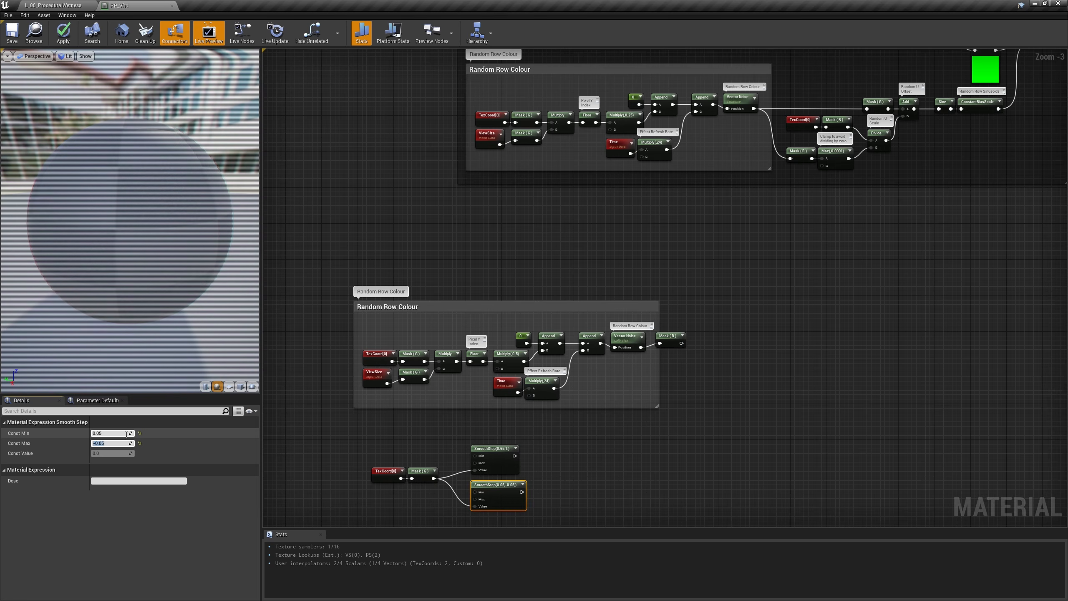
Step: Sum both SmoothStep outputs with an Add node, multiply the sum by itself, and preview the result
{"action": "left_click", "coordinate": [548, 451]}
{"action": "key", "text": "a"}
{"action": "left_click", "coordinate": [549, 448]}
{"action": "left_click_drag", "start_coordinate": [515, 456], "coordinate": [561, 455]}
{"action": "left_click_drag", "start_coordinate": [521, 492], "coordinate": [562, 463]}
{"action": "left_click", "coordinate": [592, 445]}
{"action": "key", "text": "m"}
{"action": "left_click", "coordinate": [589, 447]}
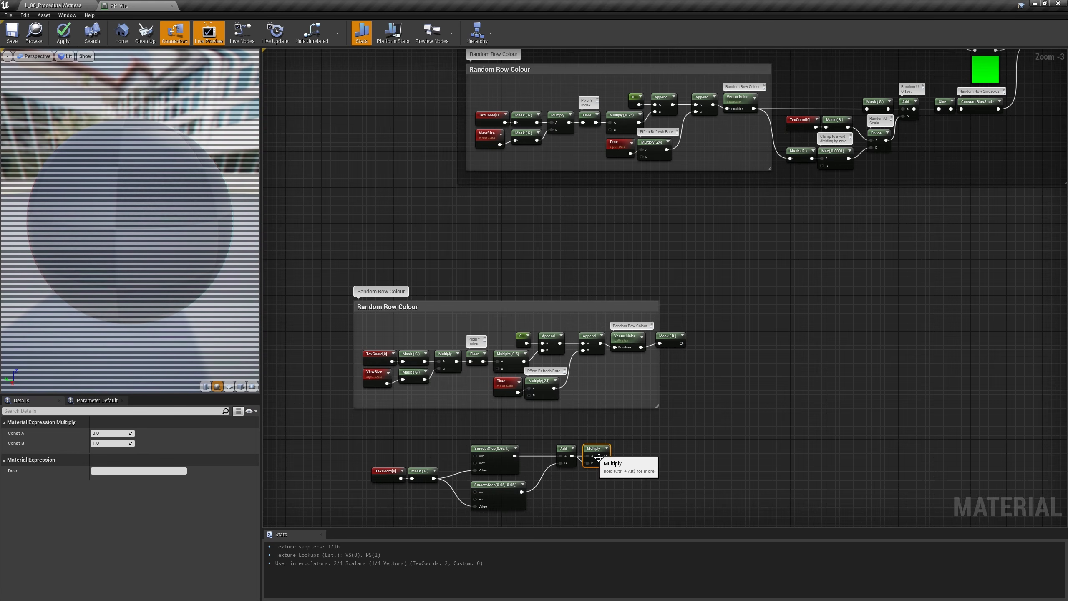
{"action": "right_click", "coordinate": [605, 456]}
{"action": "left_click", "coordinate": [648, 197]}
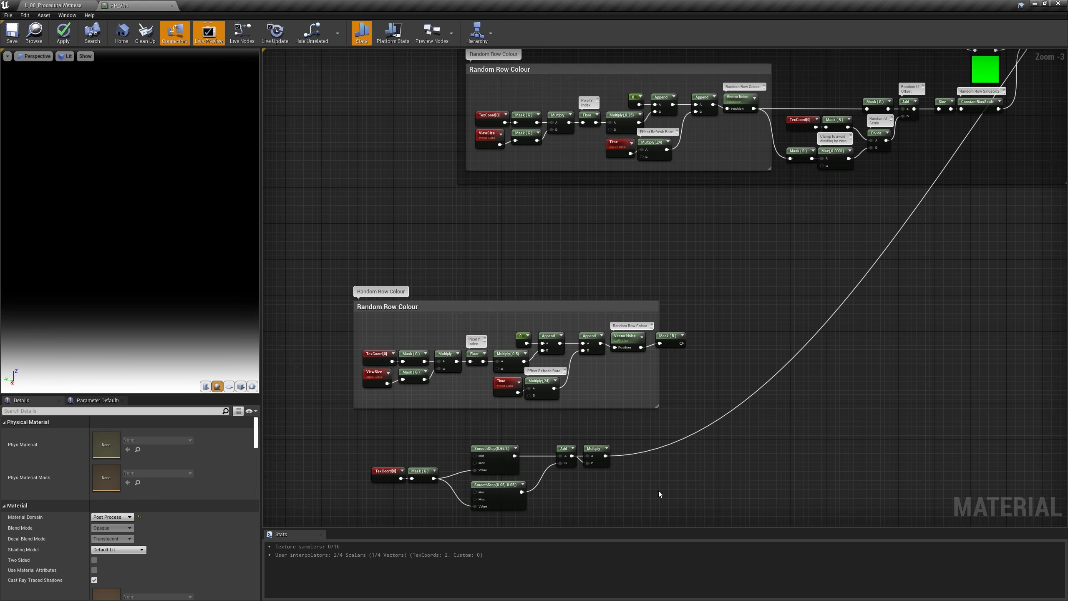
Step: Subtract 0.5 from the R mask output of the copied Random Row Colour group
{"action": "right_click", "coordinate": [718, 335]}
{"action": "type", "text": "sub"}
{"action": "key", "text": "Return"}
{"action": "left_click_drag", "start_coordinate": [681, 343], "coordinate": [721, 338]}
{"action": "left_click", "coordinate": [113, 443]}
{"action": "type", "text": "0.5"}
{"action": "key", "text": "Return"}
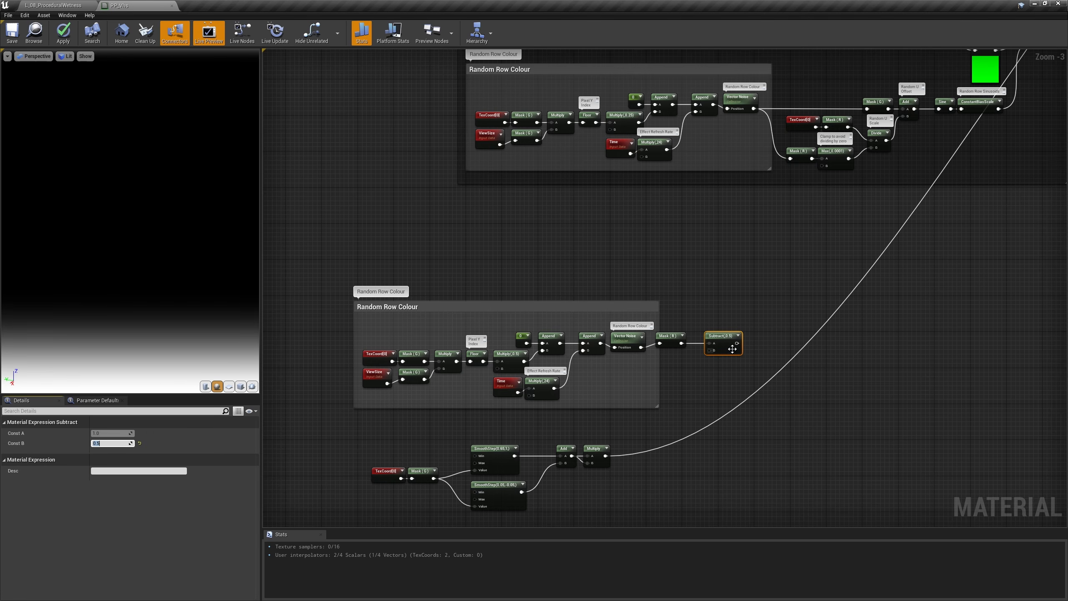
Step: Add the squared SmoothStep gradient to the Subtract output and clamp the sum with a Saturate node
{"action": "left_click", "coordinate": [757, 339]}
{"action": "left_click_drag", "start_coordinate": [606, 456], "coordinate": [780, 343]}
{"action": "type", "text": "sat"}
{"action": "left_click", "coordinate": [798, 380]}
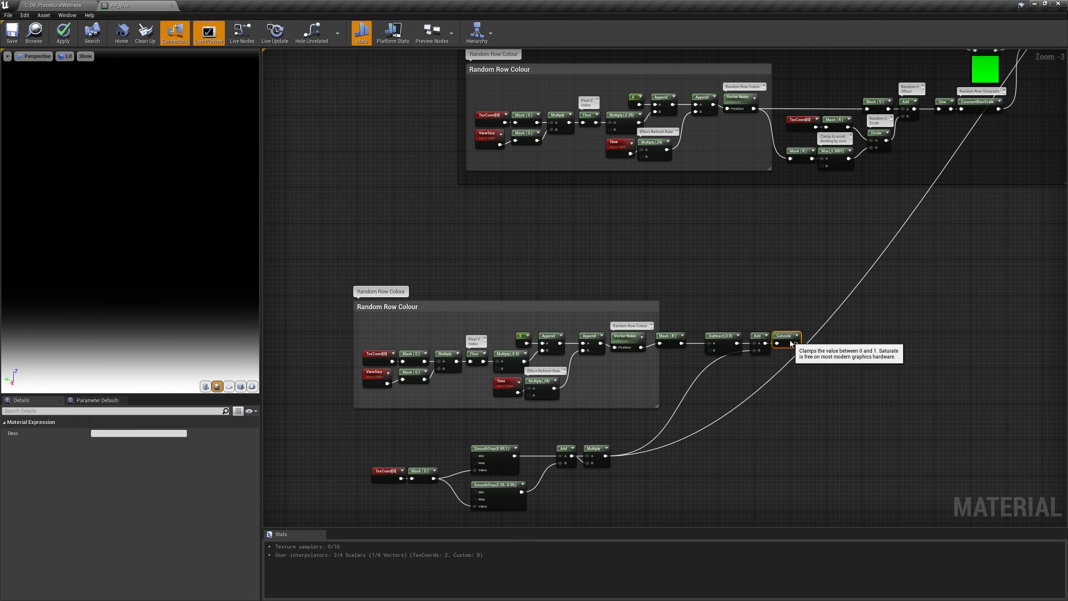
Step: Multiply the Saturate output by the Sign of the squared gradient and preview the result
{"action": "left_click", "coordinate": [818, 340]}
{"action": "left_click_drag", "start_coordinate": [606, 456], "coordinate": [818, 350]}
{"action": "type", "text": "sign"}
{"action": "key", "text": "Return"}
{"action": "right_click", "coordinate": [836, 344]}
{"action": "left_click", "coordinate": [870, 81]}
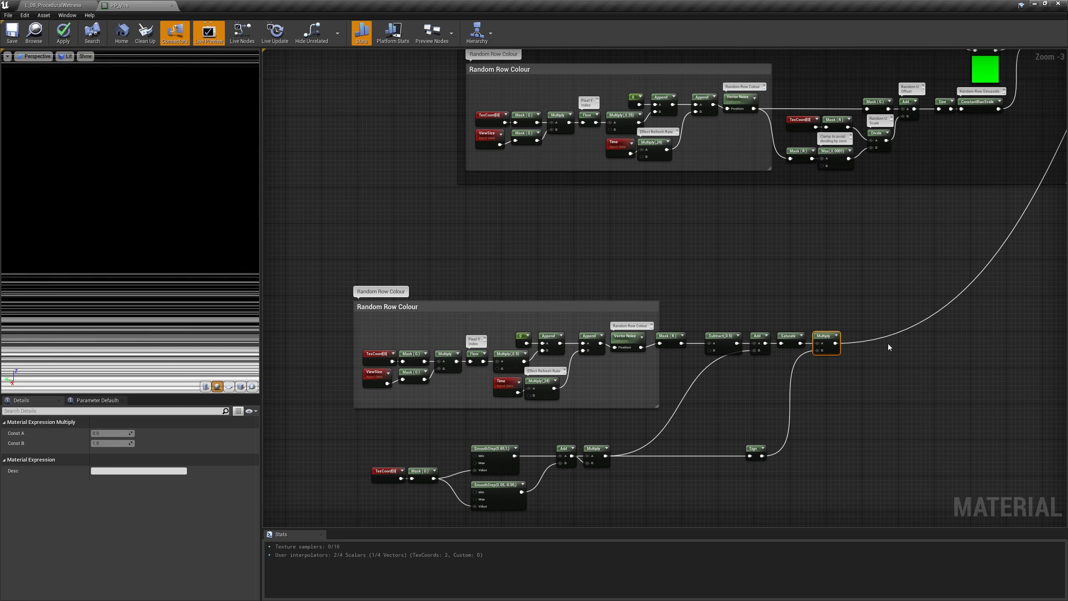
{"action": "left_click", "coordinate": [883, 415]}
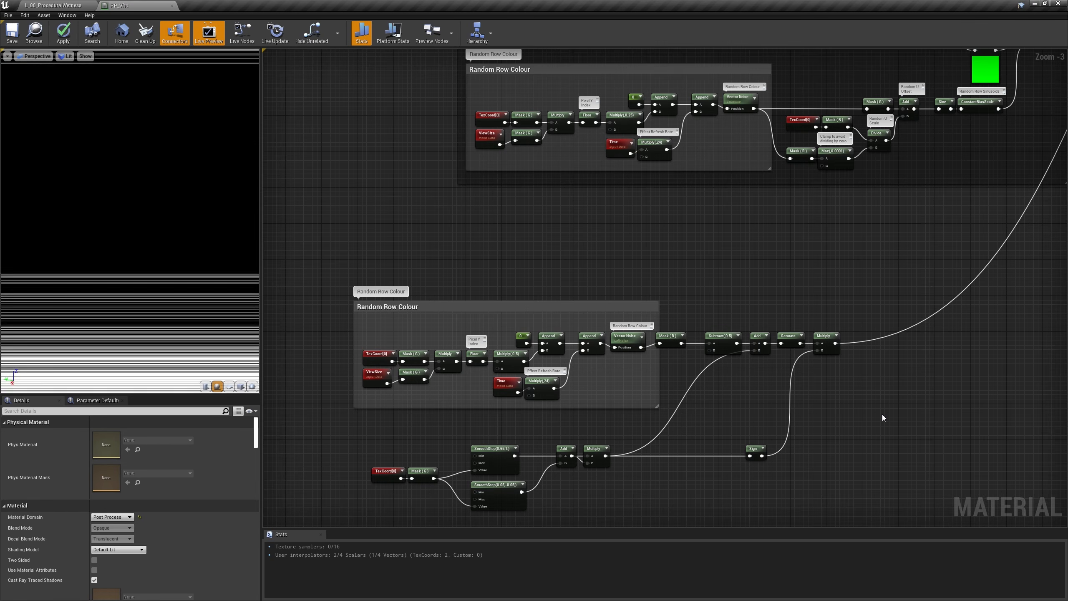
Step: Multiply the masked row value by 0.5 and feed it into a new Append node
{"action": "scroll", "coordinate": [882, 414], "scroll_direction": "up", "scroll_amount": 3}
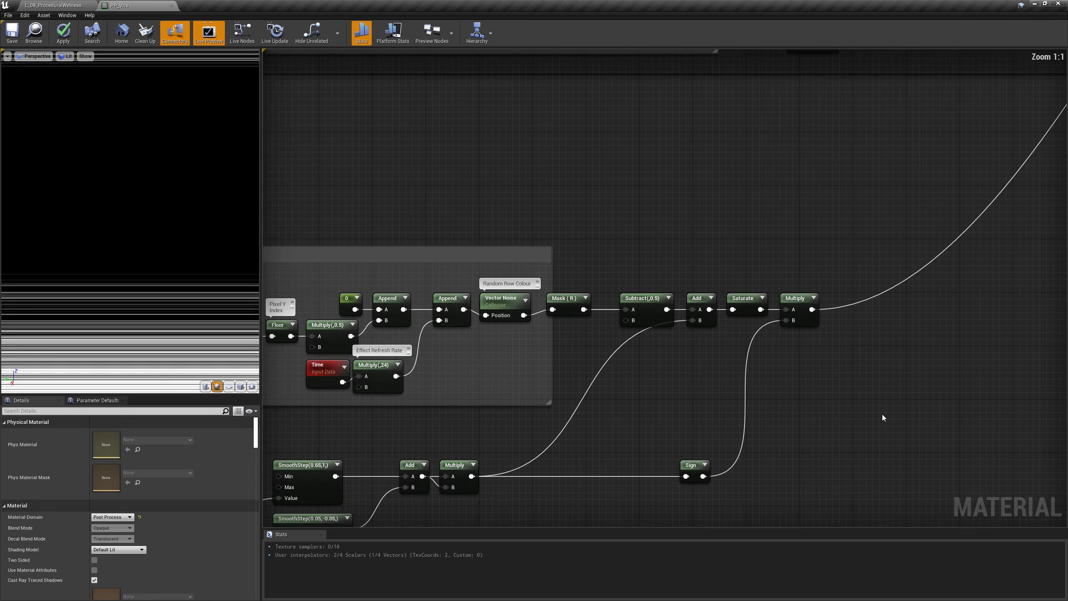
{"action": "right_click_drag", "start_coordinate": [882, 414], "coordinate": [501, 353]}
{"action": "key", "text": "m"}
{"action": "left_click", "coordinate": [640, 309]}
{"action": "left_click", "coordinate": [112, 444]}
{"action": "type", "text": "0.5"}
{"action": "key", "text": "Return"}
{"action": "left_click_drag", "start_coordinate": [433, 250], "coordinate": [632, 318]}
{"action": "type", "text": "app"}
{"action": "key", "text": "Return"}
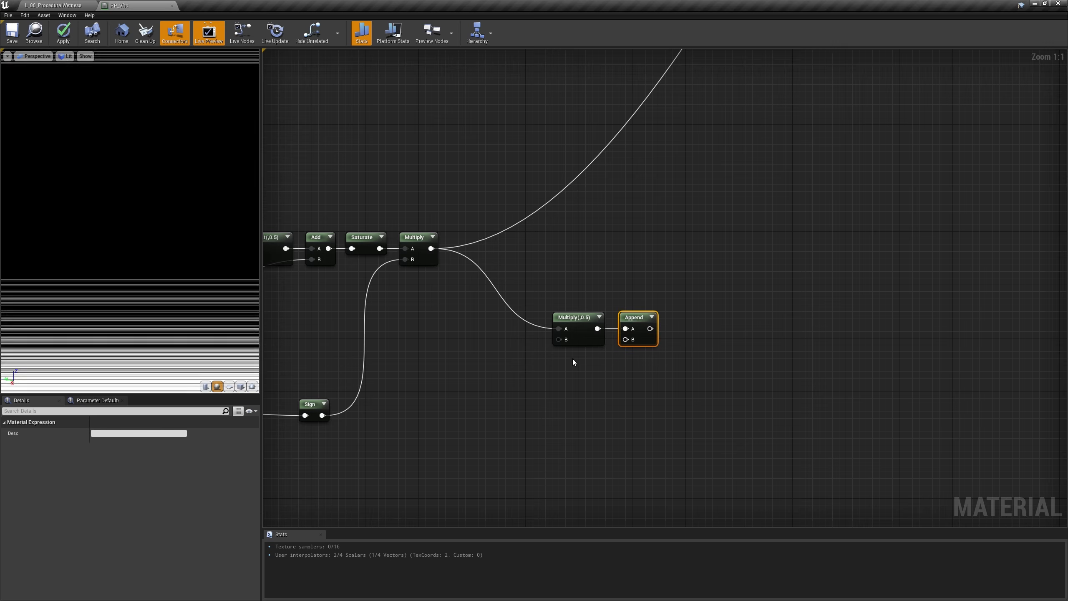
Step: Connect a 0.5 constant to the Append's B input and place it beneath the Multiply
{"action": "key", "text": "1"}
{"action": "left_click", "coordinate": [574, 358]}
{"action": "left_click", "coordinate": [118, 434]}
{"action": "type", "text": "0.5"}
{"action": "key", "text": "Return"}
{"action": "left_click_drag", "start_coordinate": [596, 373], "coordinate": [626, 340]}
{"action": "left_click_drag", "start_coordinate": [582, 361], "coordinate": [587, 357]}
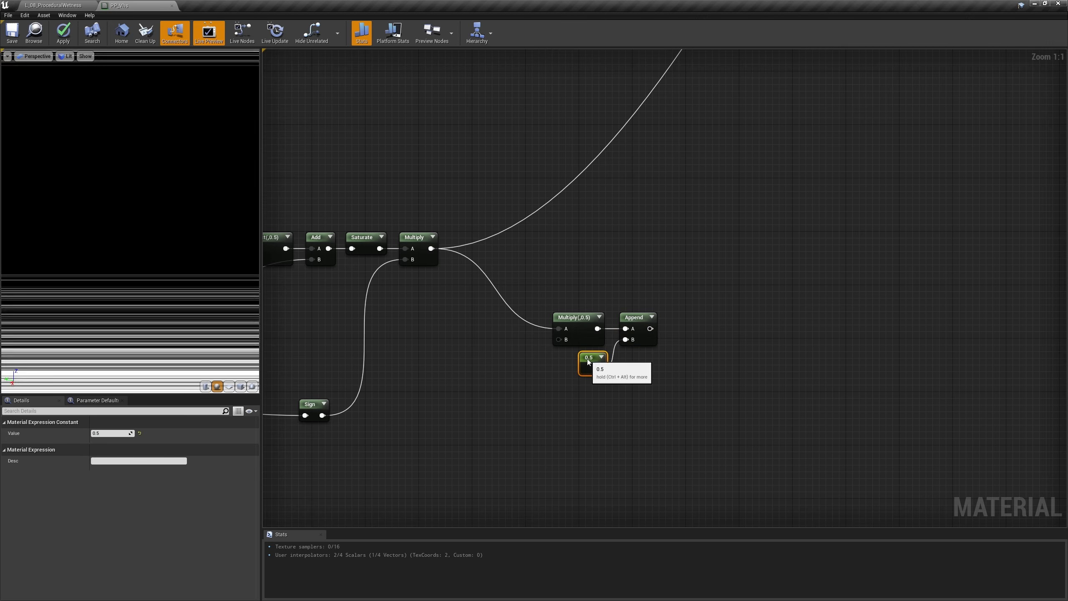
Step: Multiply the Append output by a pasted copy of the Pixel 2D Index nodes: TexCoord times ViewSize through Floor
{"action": "key", "text": "m"}
{"action": "left_click", "coordinate": [668, 313]}
{"action": "left_click_drag", "start_coordinate": [651, 329], "coordinate": [674, 328]}
{"action": "left_click_drag", "start_coordinate": [682, 317], "coordinate": [695, 317]}
{"action": "right_click_drag", "start_coordinate": [682, 280], "coordinate": [739, 524]}
{"action": "left_click_drag", "start_coordinate": [432, 165], "coordinate": [504, 219]}
{"action": "left_click", "coordinate": [550, 192], "text": "ctrl"}
{"action": "right_click_drag", "start_coordinate": [611, 436], "coordinate": [564, 51]}
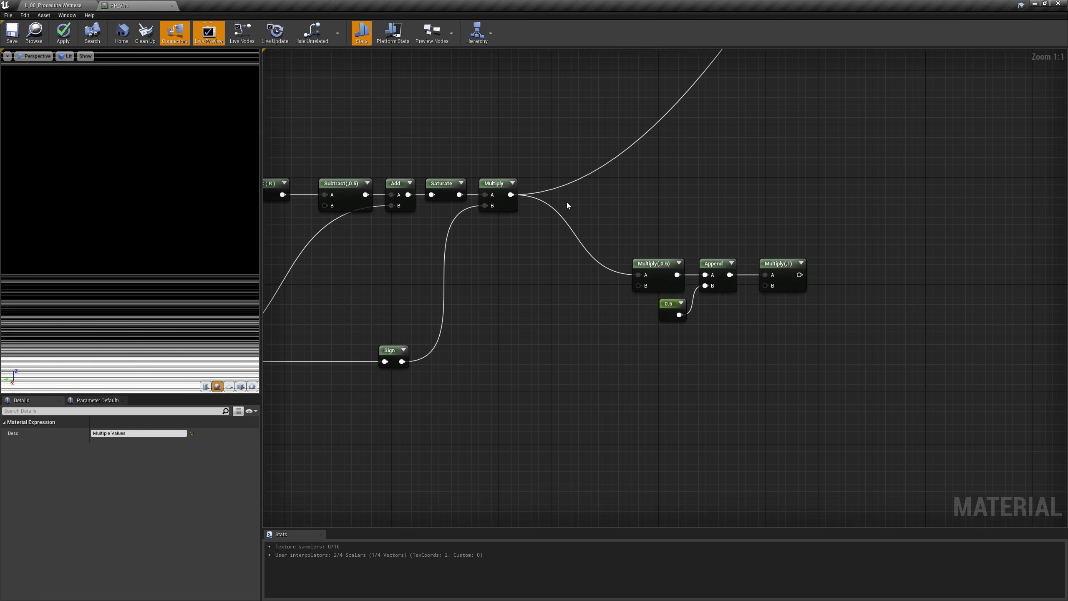
{"action": "key", "text": "ctrl+v"}
{"action": "left_click_drag", "start_coordinate": [715, 354], "coordinate": [880, 264]}
Step: Copy the Append after the pixel index Multiply and feed its B input with copied Time and Multiply 24 nodes
{"action": "left_click", "coordinate": [717, 266]}
{"action": "key", "text": "ctrl+c"}
{"action": "key", "text": "ctrl+v"}
{"action": "left_click", "coordinate": [833, 265]}
{"action": "right_click_drag", "start_coordinate": [728, 154], "coordinate": [977, 484]}
{"action": "left_click_drag", "start_coordinate": [522, 262], "coordinate": [428, 225]}
{"action": "right_click_drag", "start_coordinate": [954, 509], "coordinate": [610, 193]}
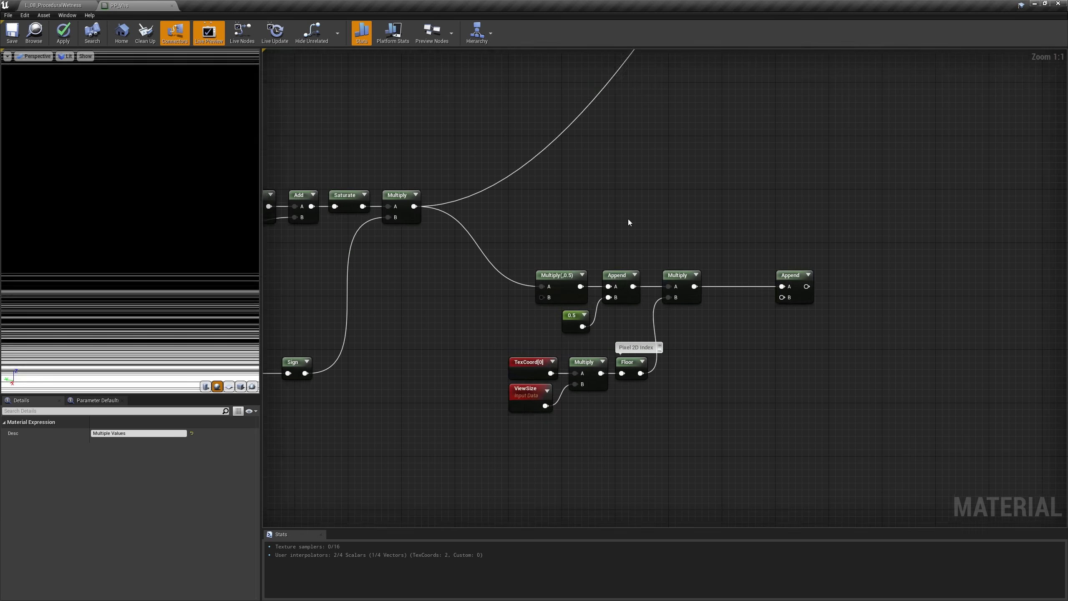
{"action": "key", "text": "ctrl+v"}
{"action": "left_click_drag", "start_coordinate": [760, 340], "coordinate": [782, 298]}
Step: Copy the Vector Noise and R mask nodes onto the time Append's output and preview the masked noise
{"action": "right_click_drag", "start_coordinate": [856, 312], "coordinate": [1064, 354]}
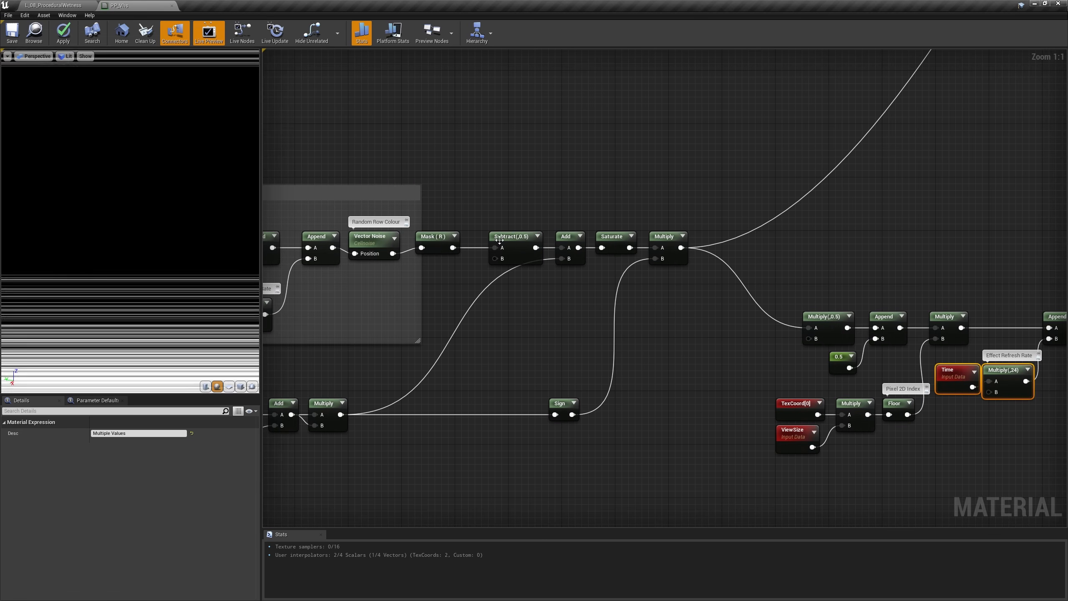
{"action": "left_click_drag", "start_coordinate": [442, 265], "coordinate": [391, 244]}
{"action": "key", "text": "ctrl+c"}
{"action": "right_click_drag", "start_coordinate": [987, 290], "coordinate": [536, 252]}
{"action": "key", "text": "ctrl+v"}
{"action": "left_click_drag", "start_coordinate": [622, 289], "coordinate": [671, 279]}
{"action": "left_click", "coordinate": [807, 320]}
{"action": "right_click_drag", "start_coordinate": [807, 320], "coordinate": [694, 320]}
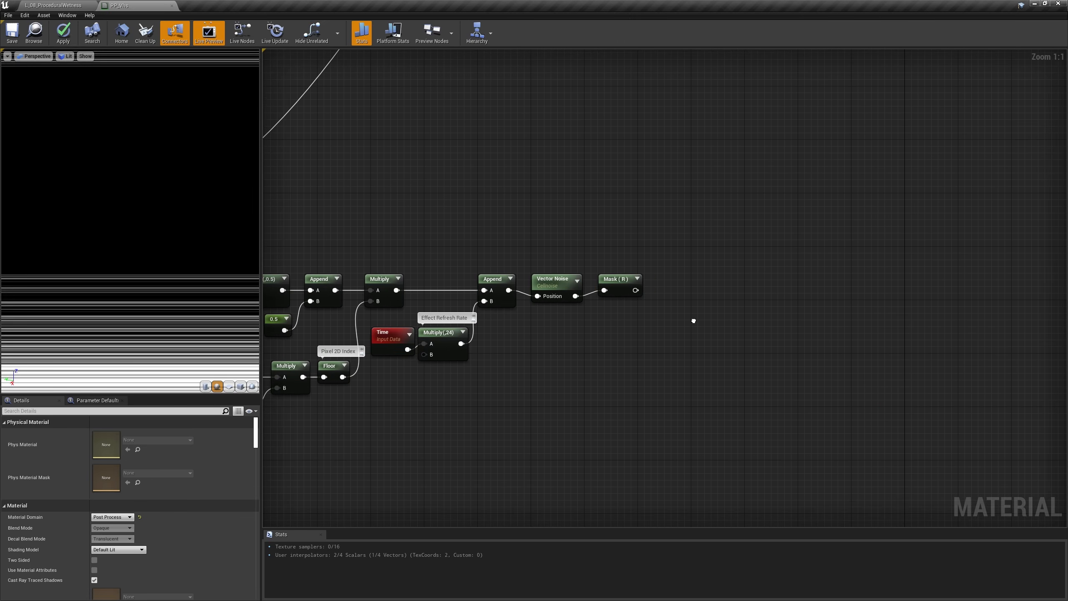
{"action": "right_click", "coordinate": [636, 291]}
{"action": "left_click", "coordinate": [677, 312]}
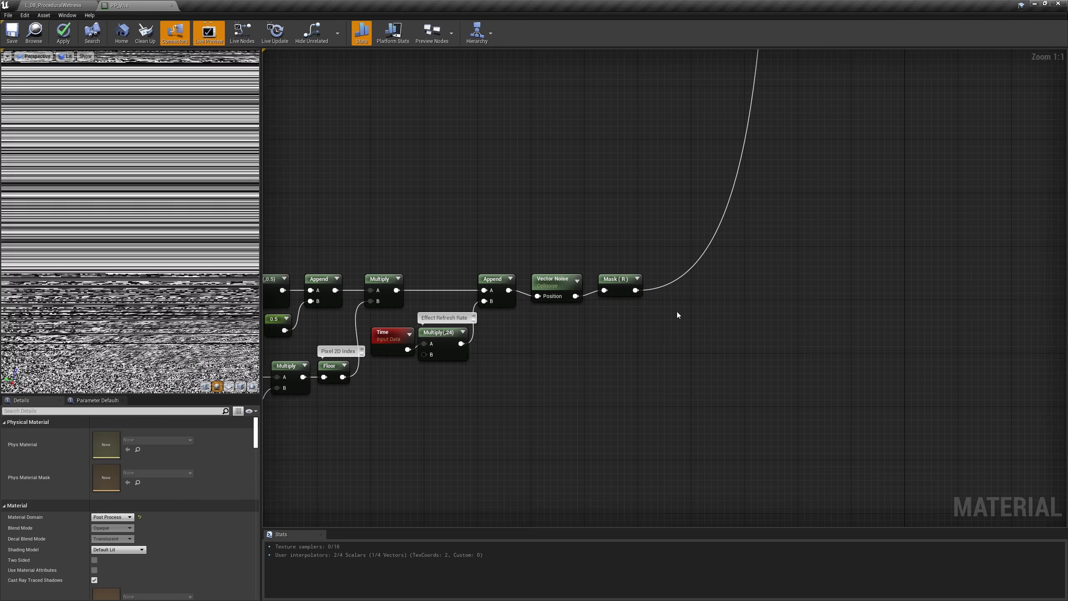
Step: Add a Sign node fed by the masked row value Multiply and preview it
{"action": "right_click_drag", "start_coordinate": [398, 232], "coordinate": [622, 250]}
{"action": "left_click_drag", "start_coordinate": [341, 229], "coordinate": [477, 270]}
{"action": "type", "text": "sign"}
{"action": "key", "text": "Return"}
{"action": "right_click", "coordinate": [485, 282]}
{"action": "left_click", "coordinate": [518, 320]}
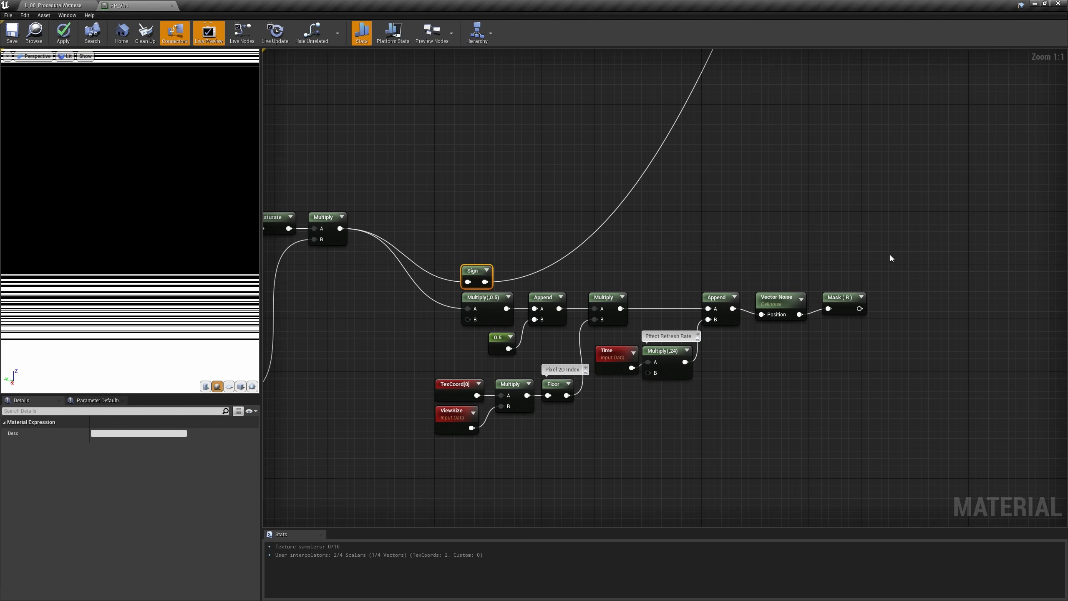
Step: Multiply the new Sign output by the R-masked noise and preview the result
{"action": "left_click", "coordinate": [891, 256]}
{"action": "left_click_drag", "start_coordinate": [485, 282], "coordinate": [897, 271]}
{"action": "left_click_drag", "start_coordinate": [900, 278], "coordinate": [889, 293]}
{"action": "right_click", "coordinate": [915, 282]}
{"action": "left_click", "coordinate": [938, 312]}
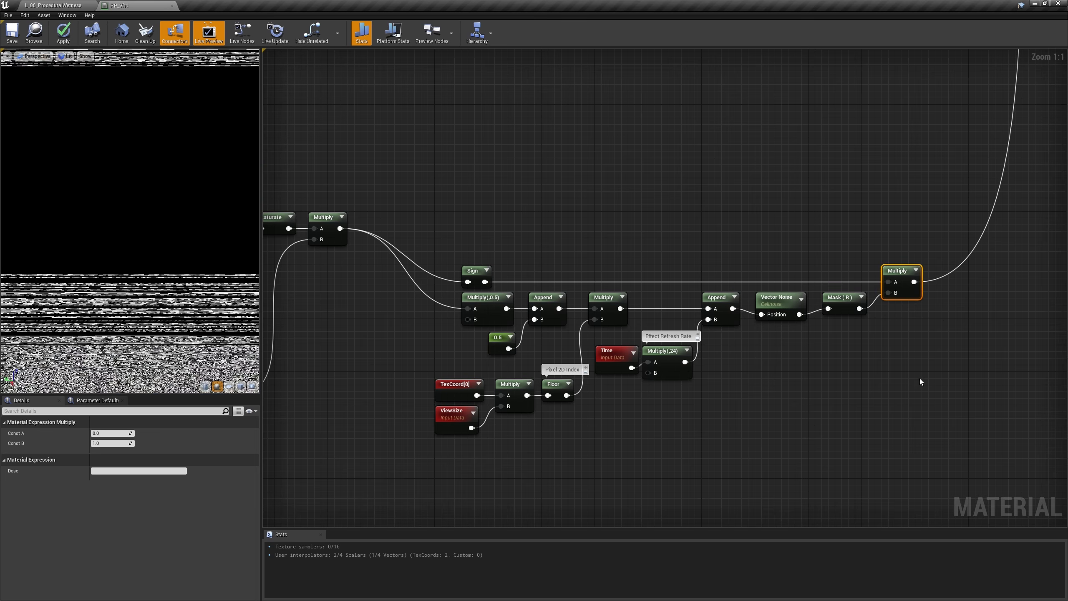
Step: Square the masked row value with a Multiply, scale it by 0.95, and preview the result
{"action": "left_click", "coordinate": [468, 217]}
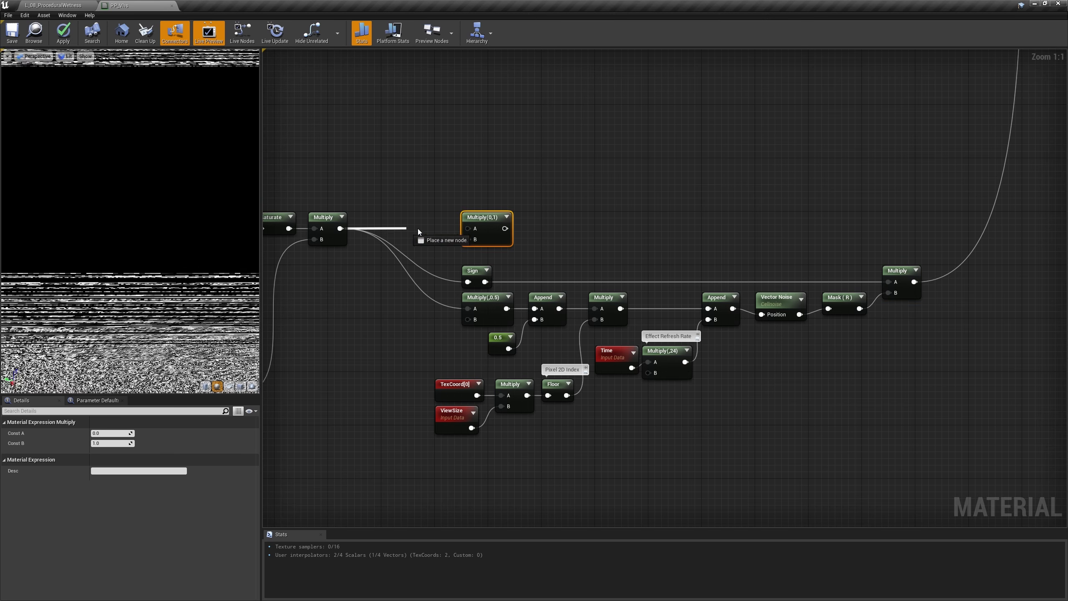
{"action": "left_click_drag", "start_coordinate": [340, 229], "coordinate": [563, 228]}
{"action": "left_click", "coordinate": [557, 211]}
{"action": "left_click", "coordinate": [120, 444]}
{"action": "type", "text": "0.95"}
{"action": "key", "text": "Return"}
{"action": "right_click", "coordinate": [604, 228]}
{"action": "left_click", "coordinate": [654, 287]}
Step: Insert a Lerp between Colour Degradation and Emissive Color, using the noise pattern as B and the 0.95 Multiply as Alpha
{"action": "left_click", "coordinate": [850, 177]}
{"action": "scroll", "coordinate": [850, 176], "scroll_direction": "down", "scroll_amount": 6}
{"action": "right_click_drag", "start_coordinate": [876, 123], "coordinate": [698, 322]}
{"action": "scroll", "coordinate": [711, 204], "scroll_direction": "up", "scroll_amount": 4}
{"action": "key", "text": "l"}
{"action": "left_click", "coordinate": [754, 160]}
{"action": "left_click_drag", "start_coordinate": [654, 174], "coordinate": [768, 174]}
{"action": "left_click_drag", "start_coordinate": [847, 174], "coordinate": [659, 415], "text": "ctrl"}
{"action": "right_click_drag", "start_coordinate": [778, 135], "coordinate": [741, 563]}
{"action": "left_click_drag", "start_coordinate": [742, 200], "coordinate": [790, 201]}
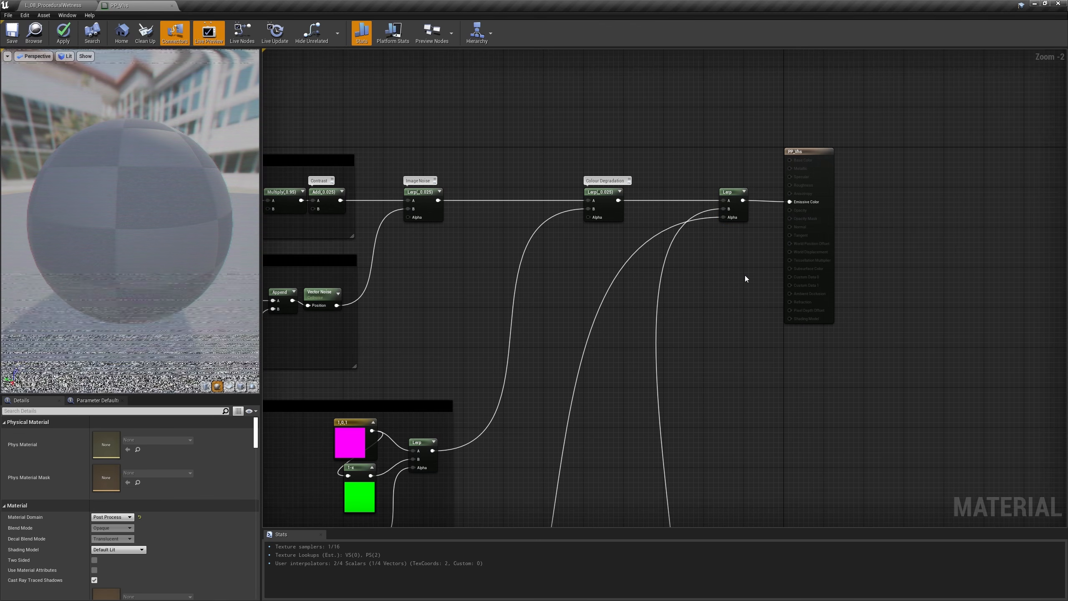
Step: Multiply the squared row value by 0.01 and feed it into a new Append node
{"action": "scroll", "coordinate": [745, 276], "scroll_direction": "down", "scroll_amount": 5}
{"action": "right_click_drag", "start_coordinate": [745, 276], "coordinate": [811, 116]}
{"action": "scroll", "coordinate": [703, 258], "scroll_direction": "up", "scroll_amount": 7}
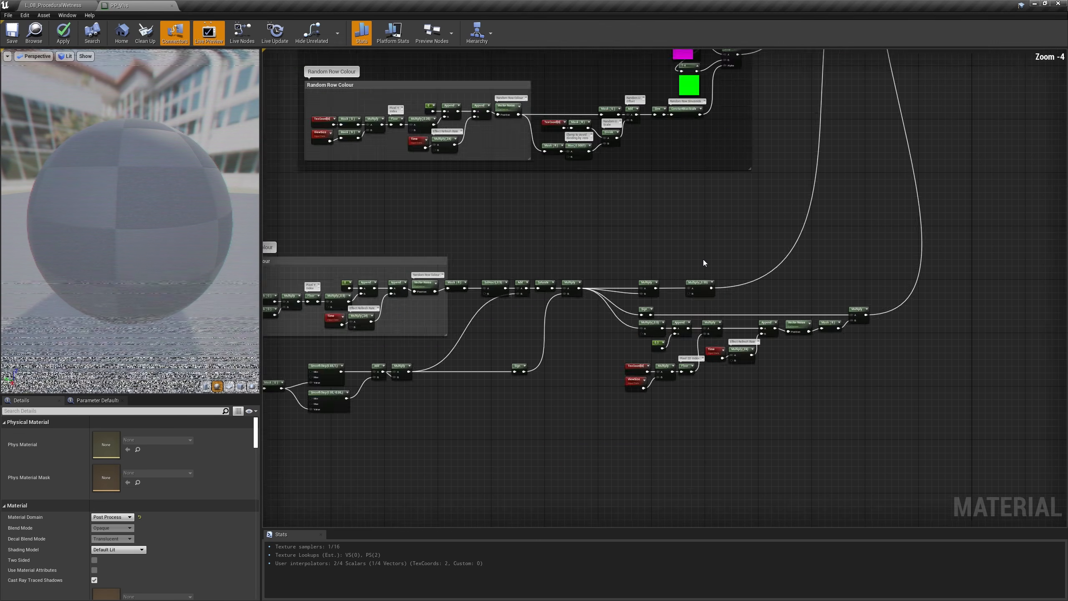
{"action": "right_click_drag", "start_coordinate": [703, 258], "coordinate": [591, 213]}
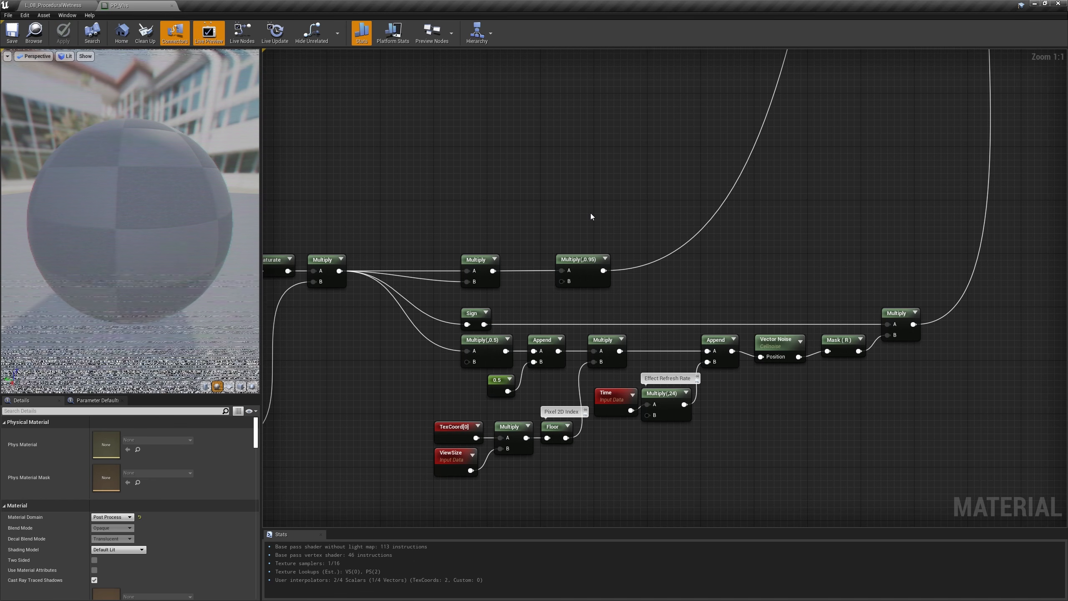
{"action": "key", "text": "m"}
{"action": "left_click", "coordinate": [528, 200]}
{"action": "left_click_drag", "start_coordinate": [540, 206], "coordinate": [534, 206]}
{"action": "left_click_drag", "start_coordinate": [493, 270], "coordinate": [654, 218]}
{"action": "left_click", "coordinate": [112, 443]}
{"action": "type", "text": "0.01"}
{"action": "key", "text": "Return"}
{"action": "type", "text": "append"}
{"action": "key", "text": "Return"}
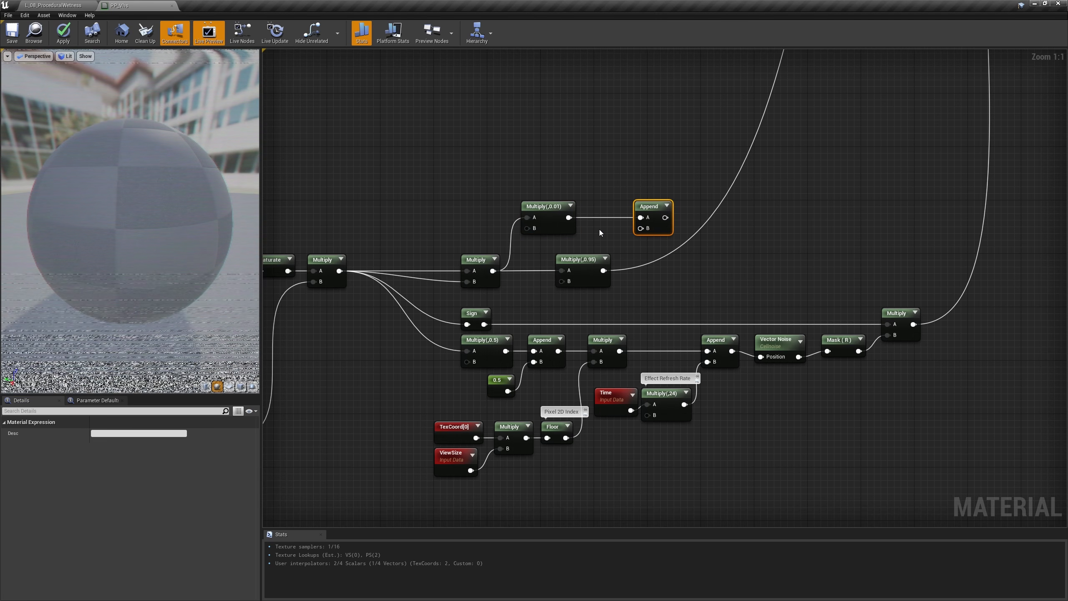
Step: Connect a zero constant to the B input of the Append after the 0.01 Multiply
{"action": "key", "text": "1"}
{"action": "left_click", "coordinate": [603, 223]}
{"action": "left_click_drag", "start_coordinate": [617, 238], "coordinate": [641, 228]}
{"action": "left_click", "coordinate": [607, 162]}
Step: Insert an Add node in the UV chain before Scene Sampling and feed it the appended degradation offset
{"action": "scroll", "coordinate": [608, 162], "scroll_direction": "down", "scroll_amount": 5}
{"action": "right_click_drag", "start_coordinate": [447, 129], "coordinate": [830, 361]}
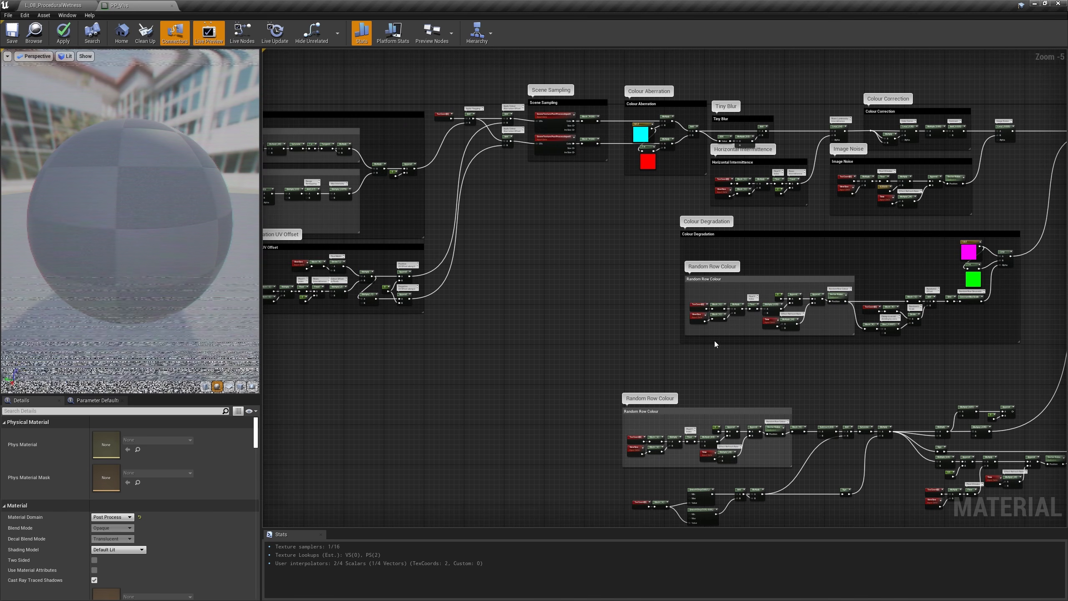
{"action": "key", "text": "a"}
{"action": "left_click", "coordinate": [484, 162]}
{"action": "left_click_drag", "start_coordinate": [473, 118], "coordinate": [1019, 409], "text": "ctrl"}
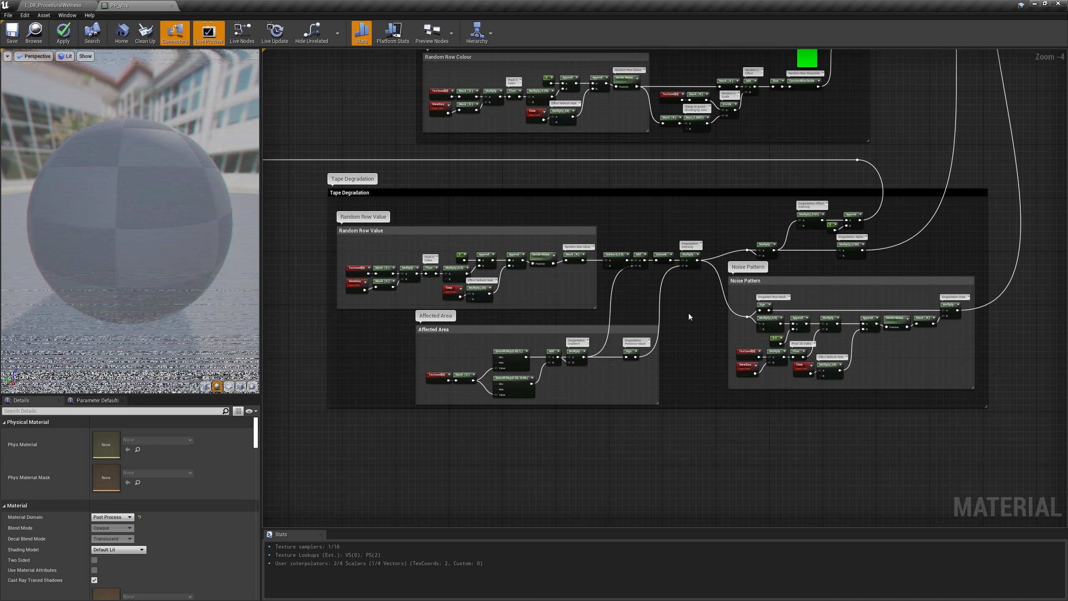
{"action": "scroll", "coordinate": [689, 313], "scroll_direction": "down", "scroll_amount": 2}
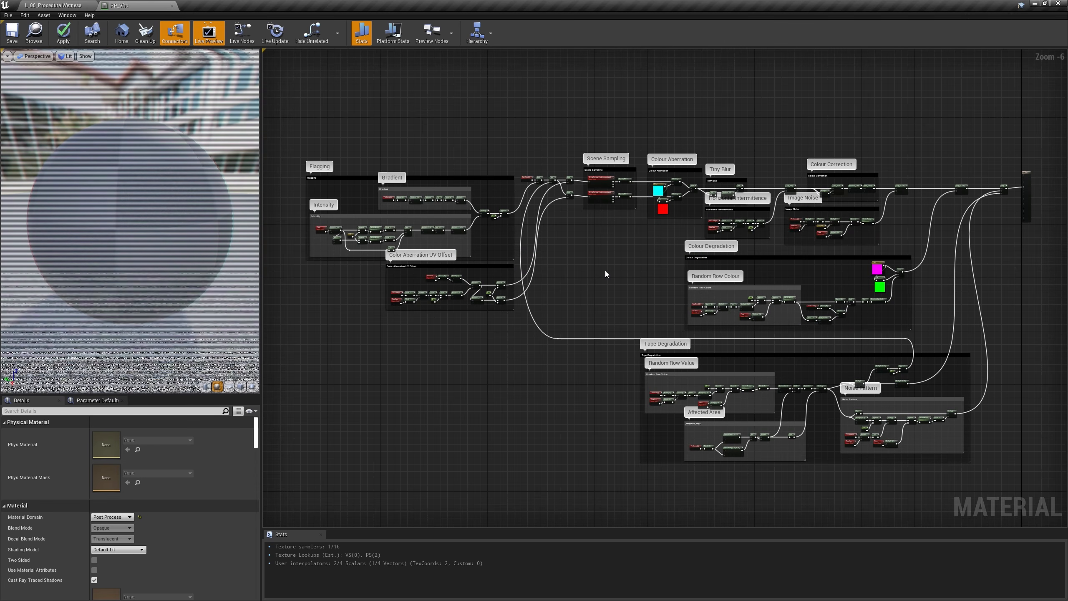